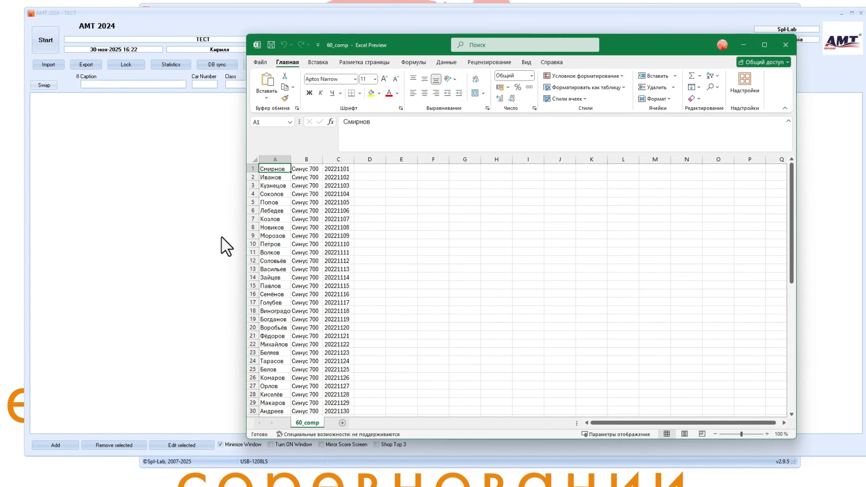
Step: Widen columns A and B of the 60_comp sheet and look through the competitor list
drag(290, 160, 404, 160)
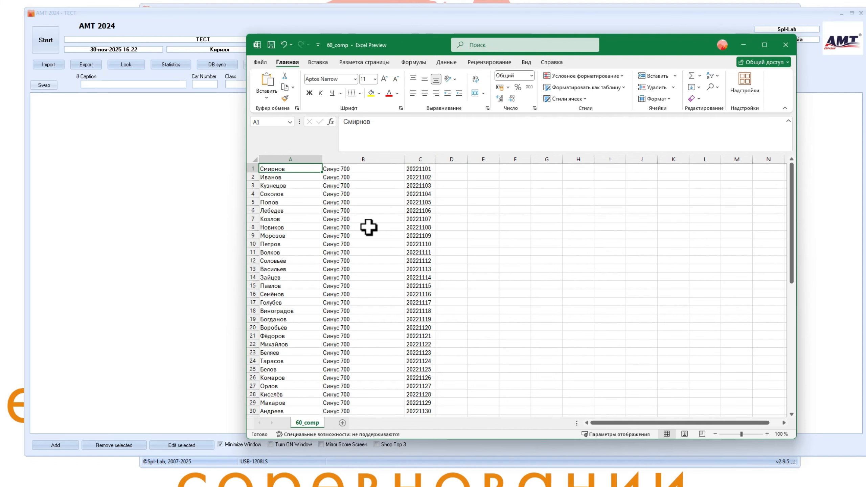
scroll(353, 237, down, 20)
scroll(354, 237, up, 20)
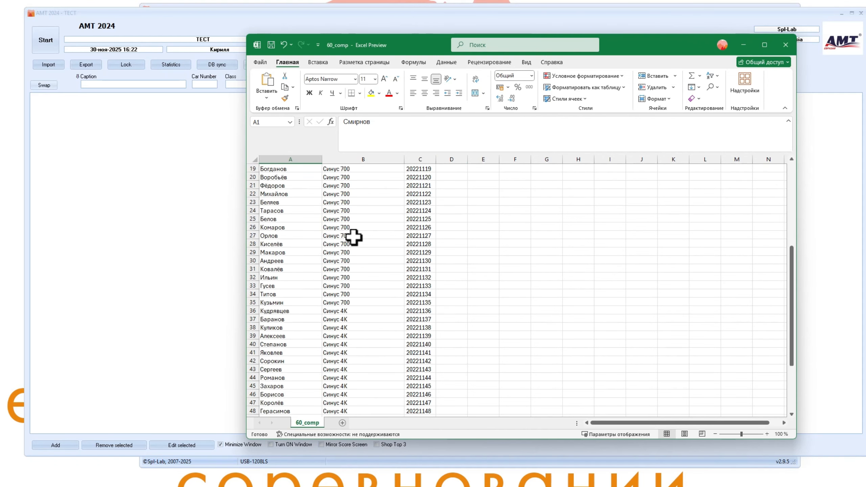
scroll(353, 237, up, 6)
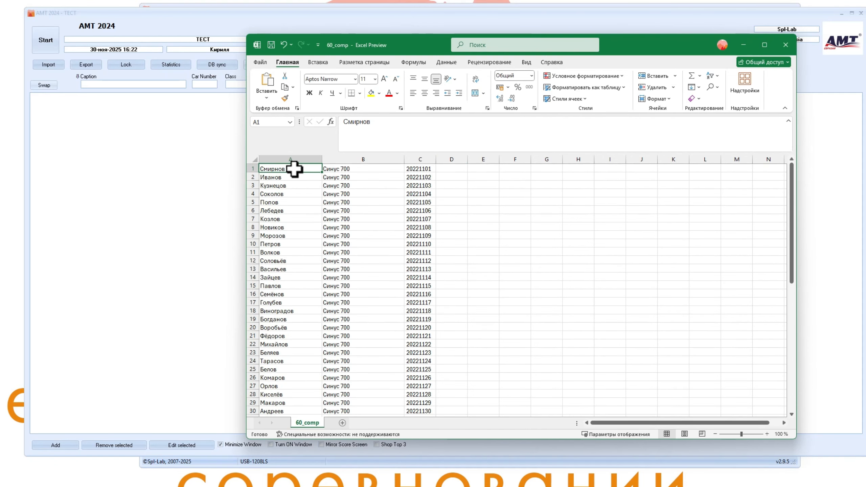
Step: Examine the surname, class and car number columns of the competitor list
drag(294, 168, 293, 331)
click(293, 279)
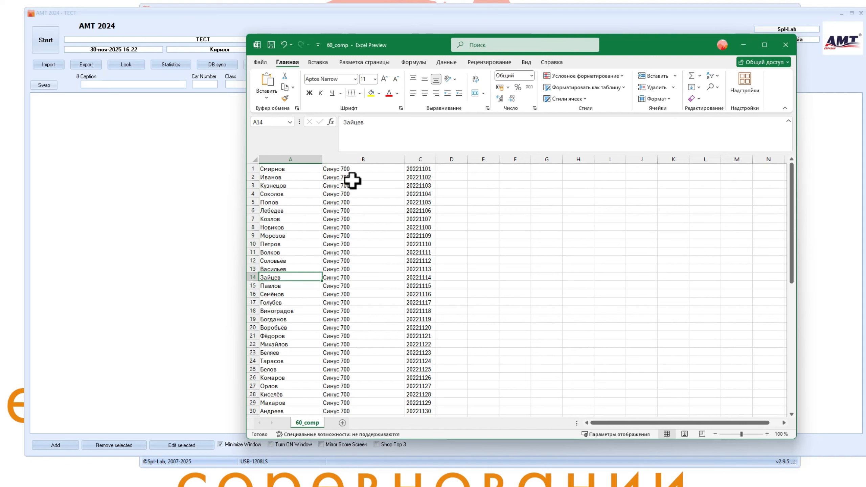
click(354, 169)
drag(354, 168, 354, 311)
click(356, 253)
click(335, 245)
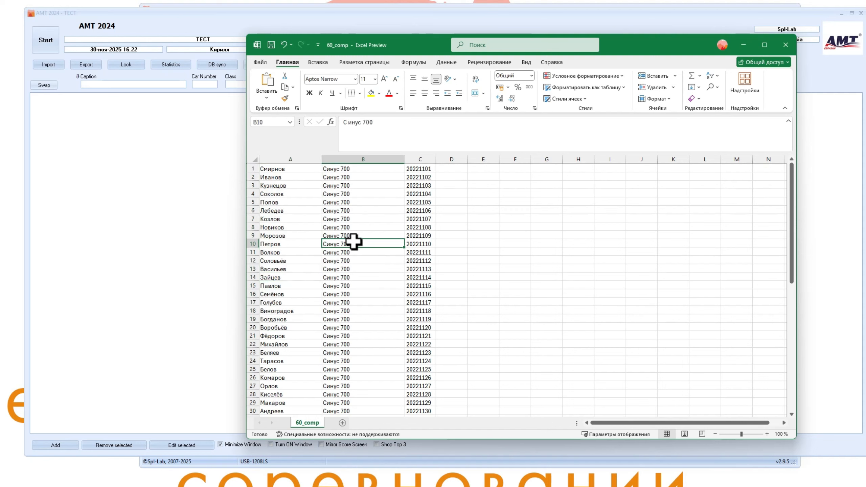
drag(422, 177, 421, 302)
click(330, 326)
click(289, 252)
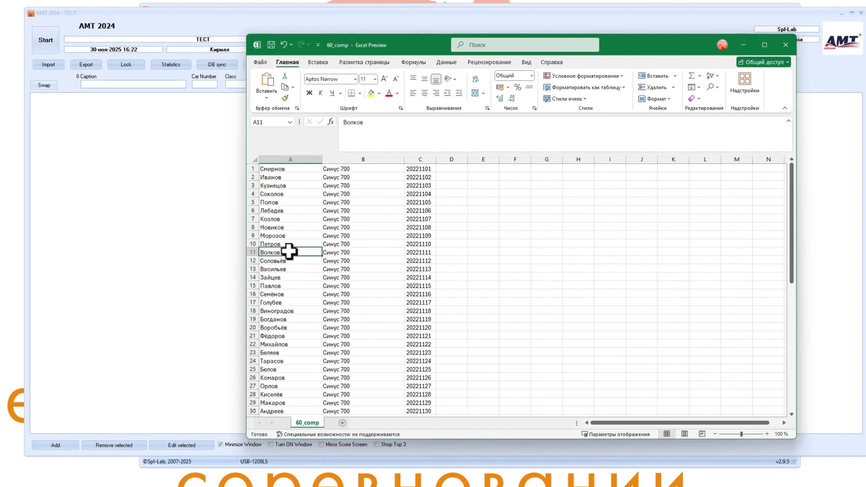
Step: Check the competitor list down to the last entry in row 60, including the class values in column B
scroll(289, 252, down, 11)
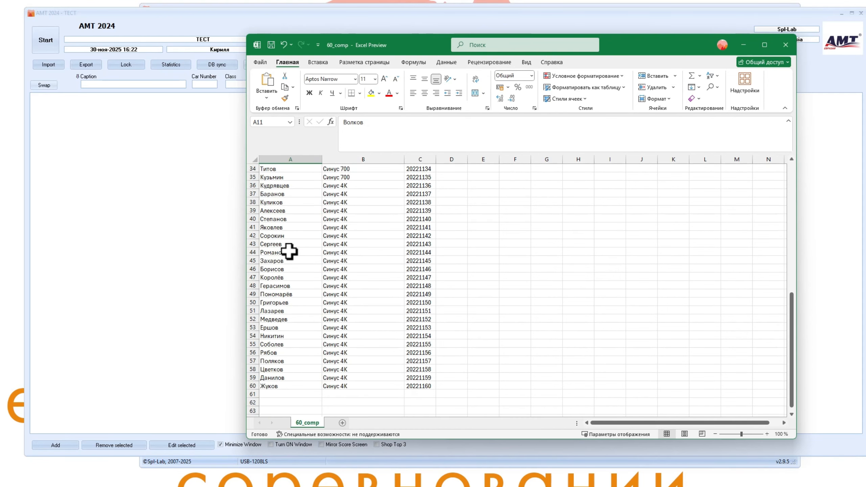
click(269, 386)
scroll(293, 329, up, 11)
scroll(293, 332, up, 1)
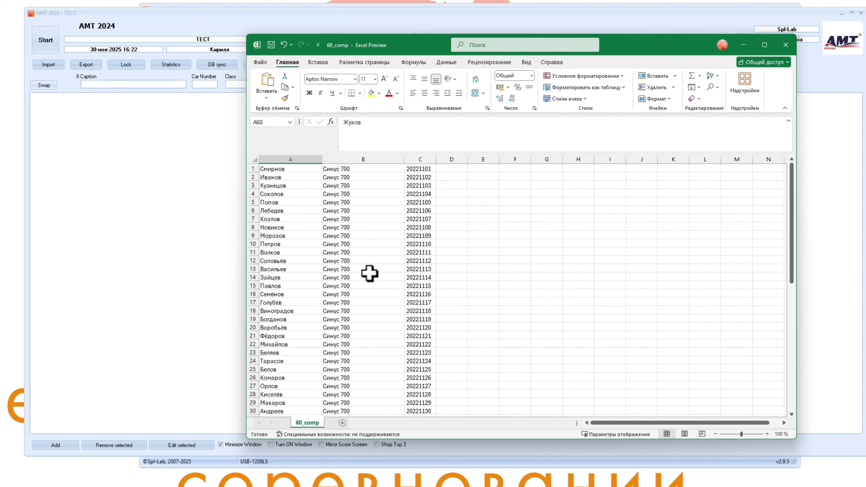
click(356, 228)
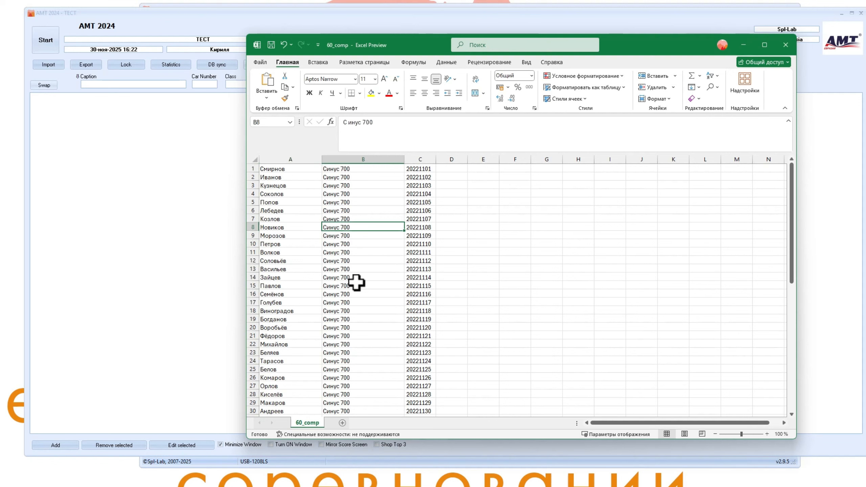
click(356, 285)
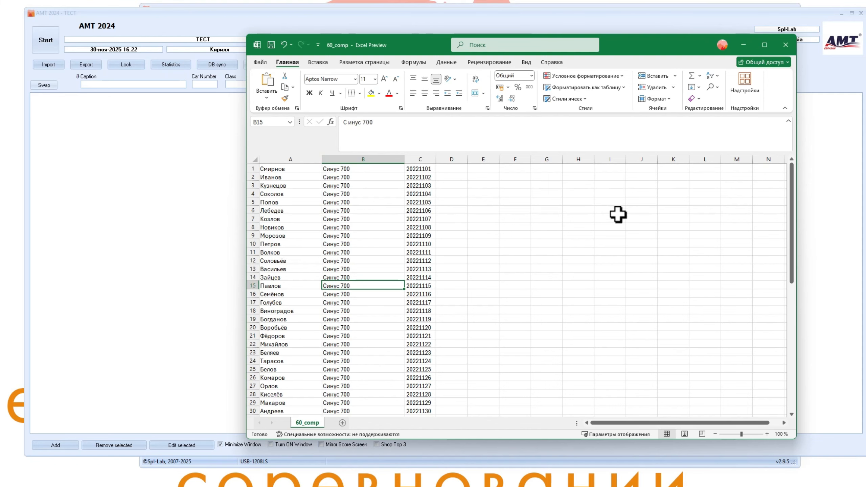
Step: Close the 60_comp workbook and import the 60_comp CSV file from the Desktop into the AMT 2024 event ТЕСТ
click(785, 48)
click(372, 250)
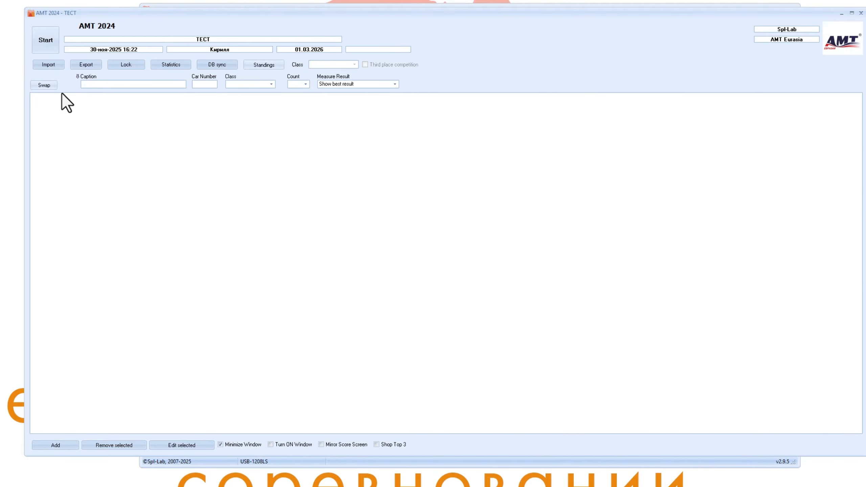
click(48, 63)
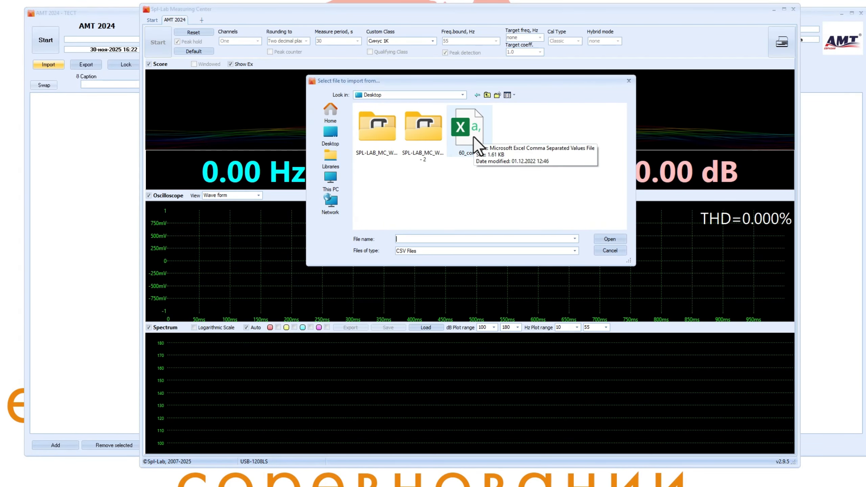
double_click(473, 136)
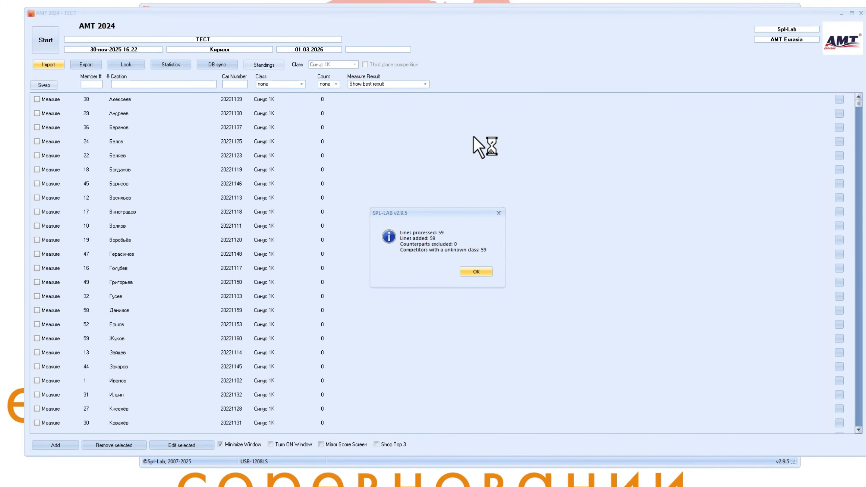
drag(444, 213, 439, 194)
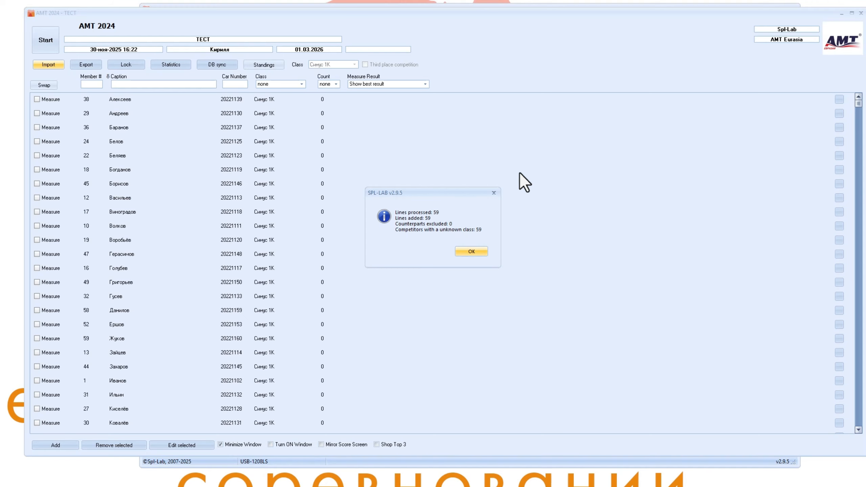
click(480, 252)
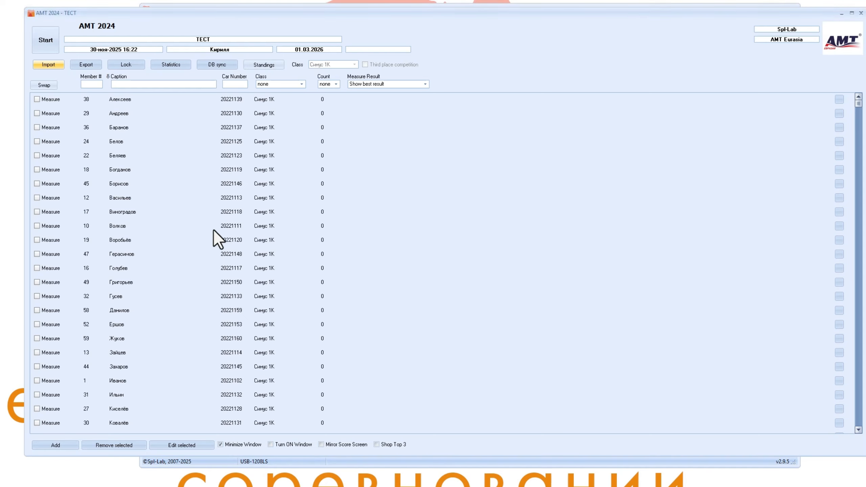
Step: Review the imported competitors, close the AMT 2024 event window and open the Events mode
scroll(208, 217, down, 6)
scroll(208, 217, up, 5)
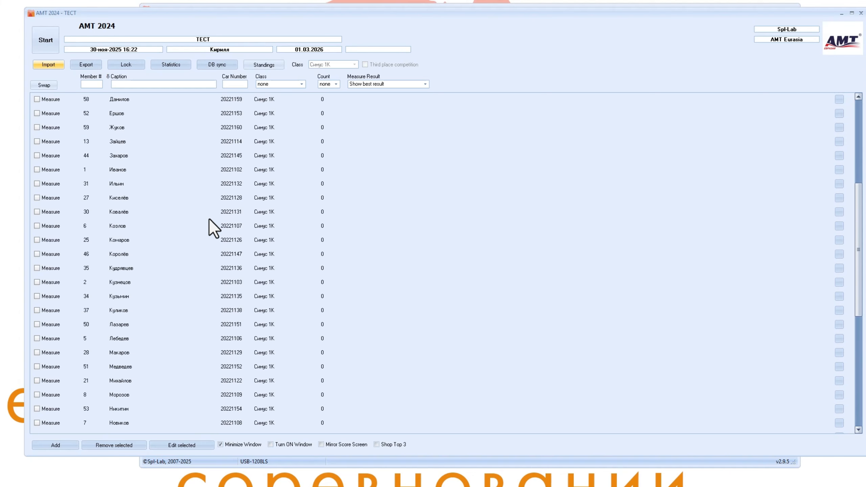
scroll(209, 218, up, 1)
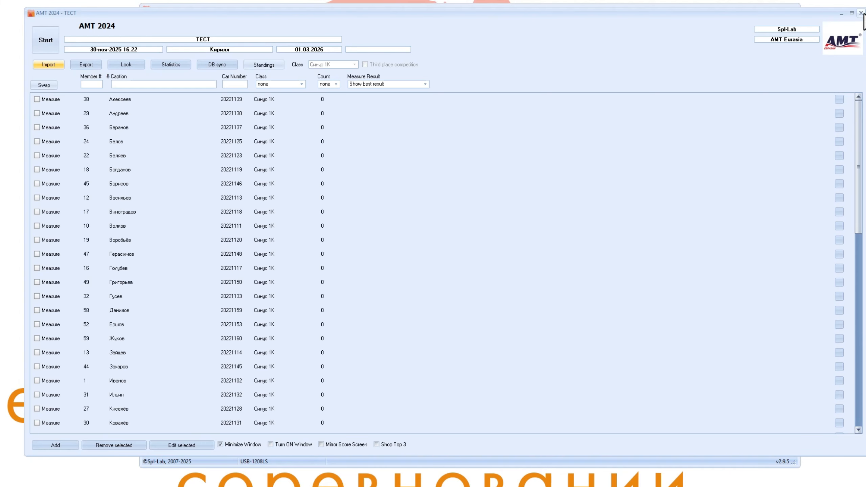
click(862, 13)
click(446, 269)
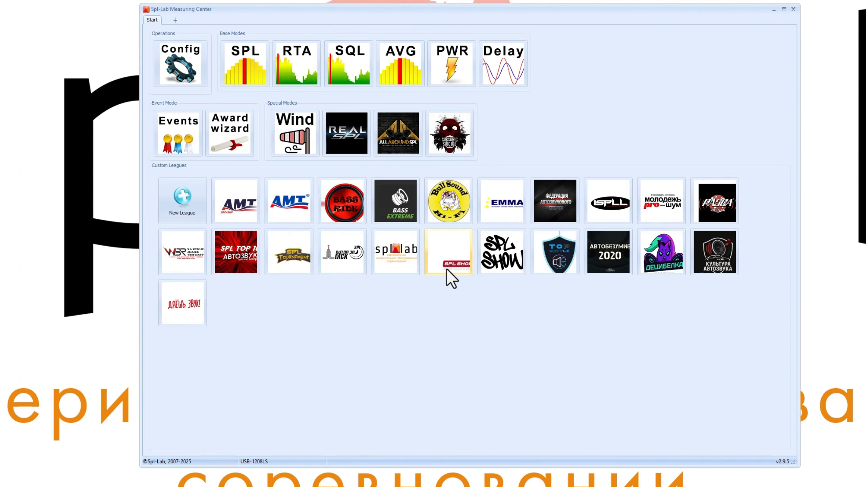
click(173, 132)
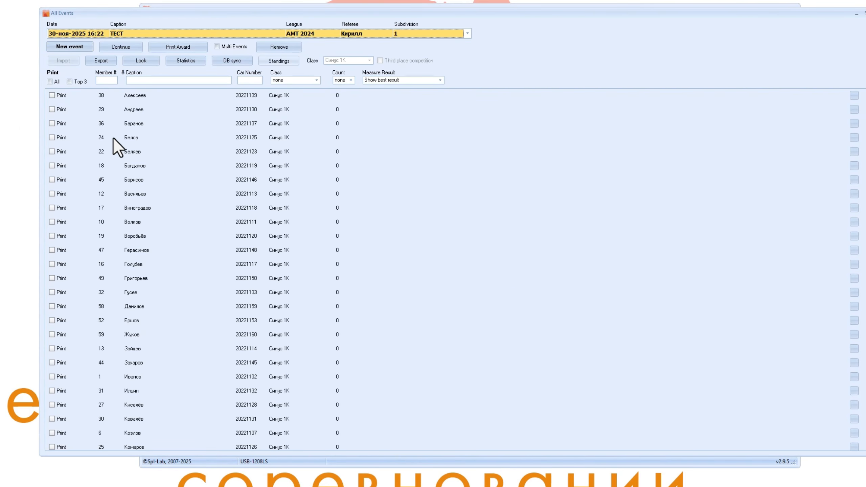
Step: Select the AMT 2024 event ТЕСТ dated 30-ноя-2025 16:22 and look through its competitors
click(161, 33)
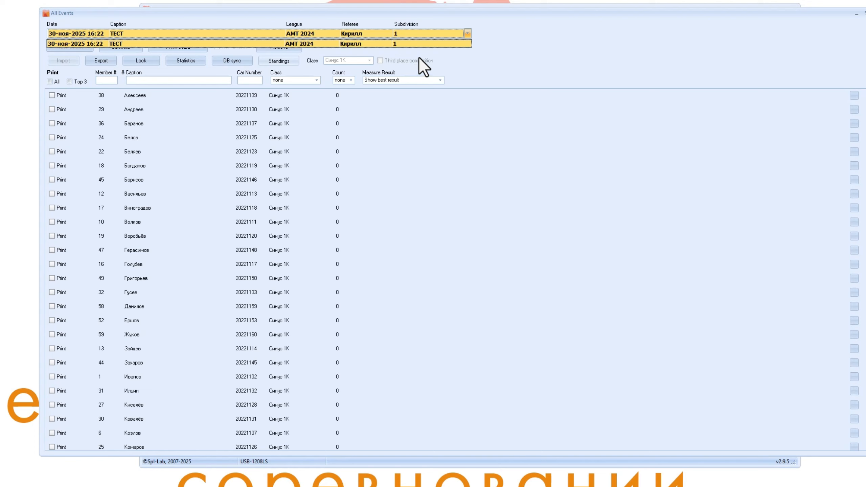
click(420, 44)
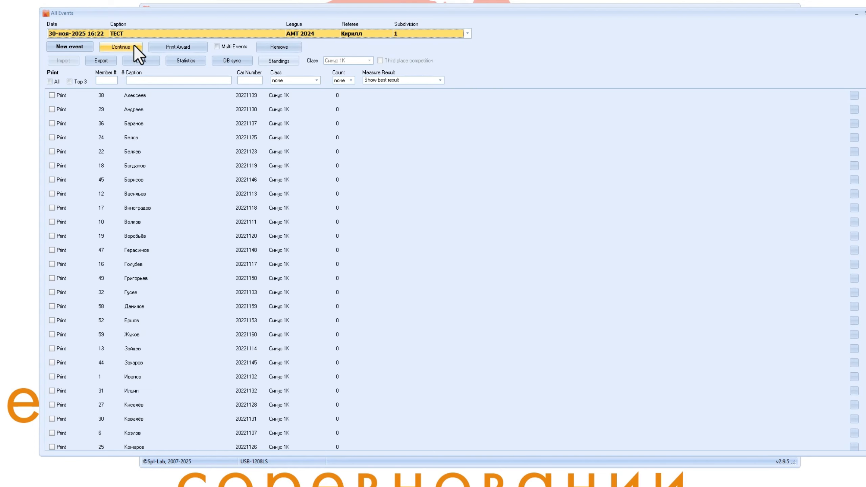
click(140, 30)
click(143, 43)
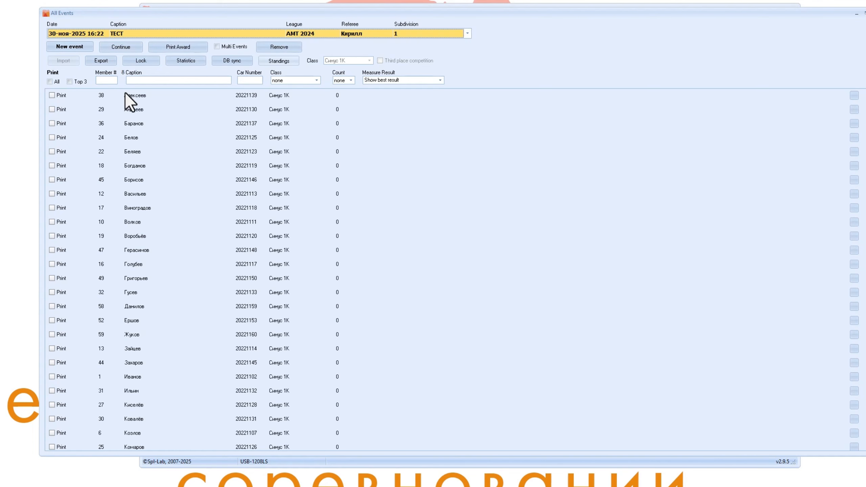
scroll(414, 298, down, 6)
scroll(416, 298, up, 6)
Step: Sort the competitor list in turn by member number, caption, car number and class
click(101, 74)
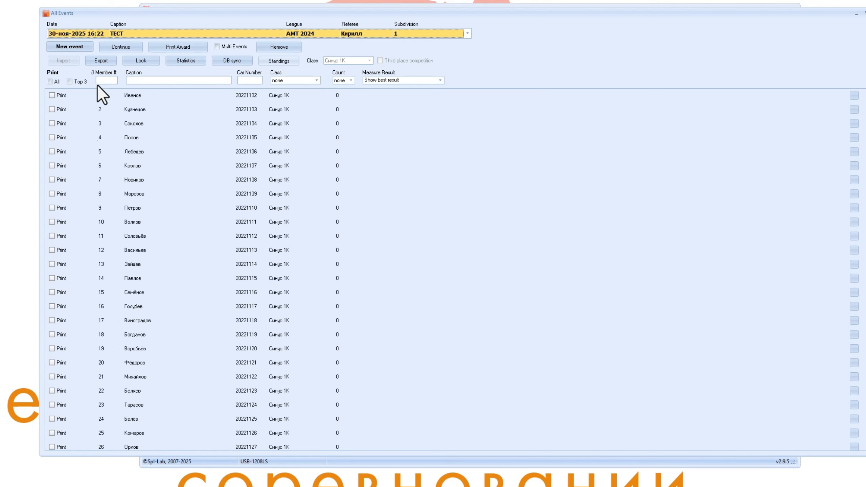
click(135, 73)
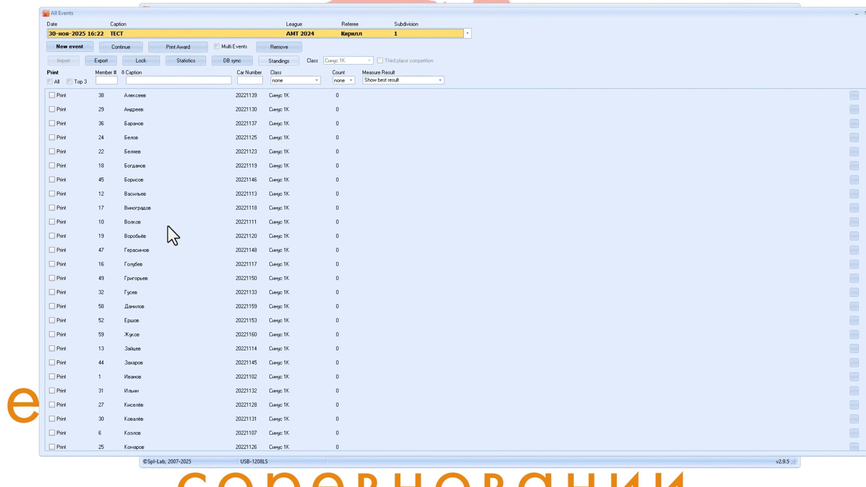
click(250, 72)
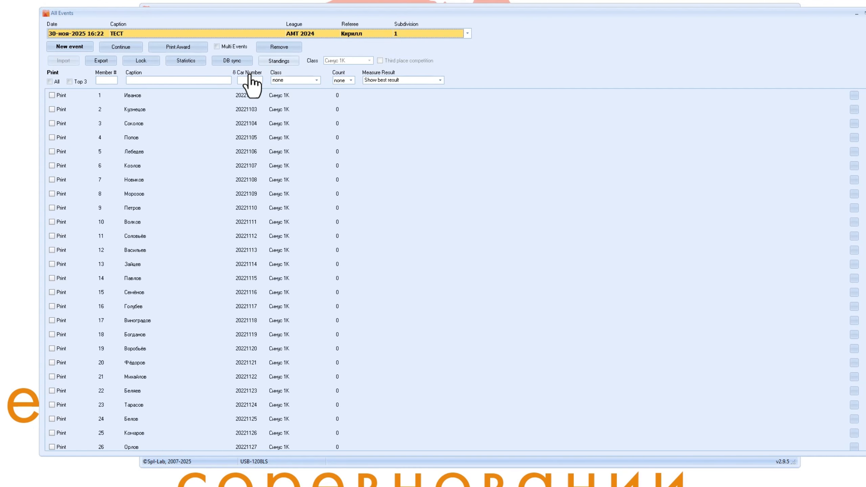
click(276, 73)
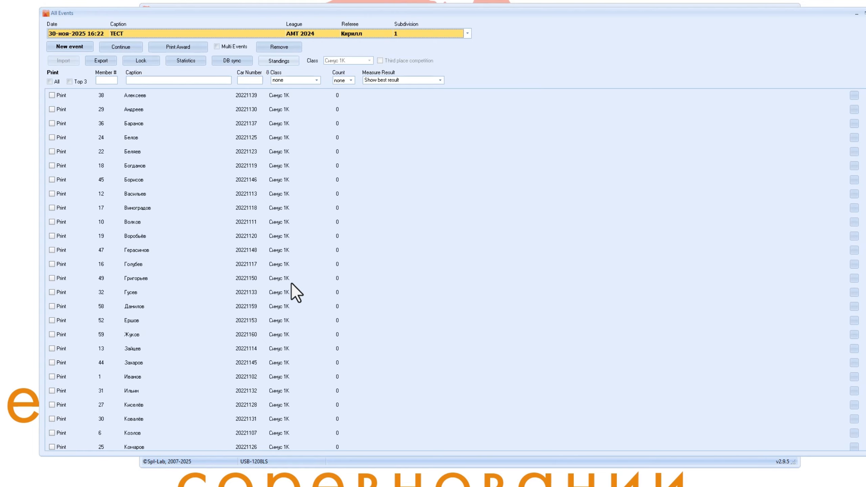
scroll(292, 283, down, 8)
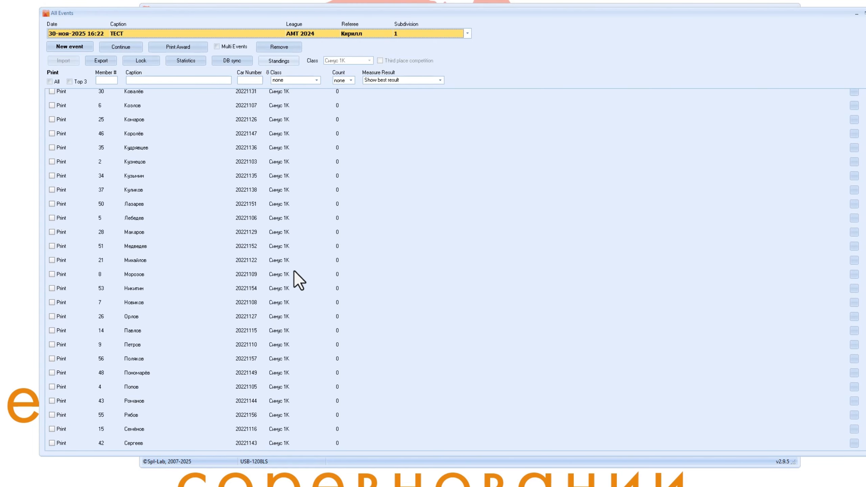
scroll(294, 270, up, 8)
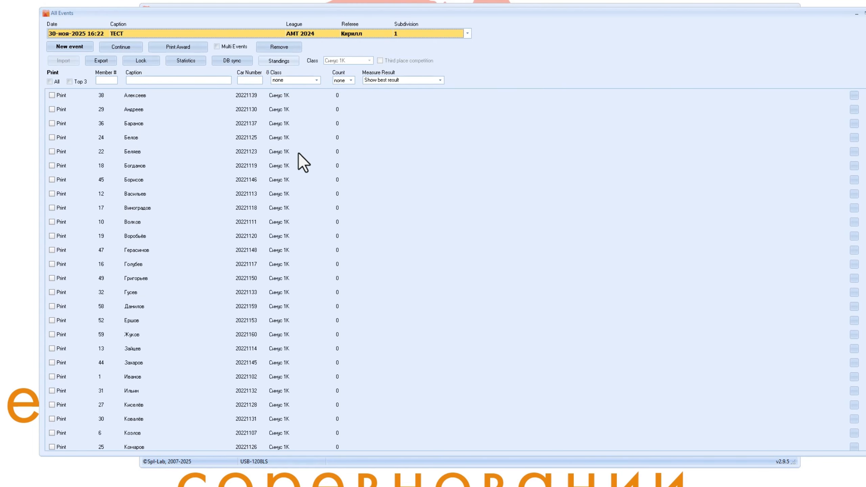
Step: Sort the competitor list by measure result and view the options for which result is shown
click(340, 72)
click(414, 80)
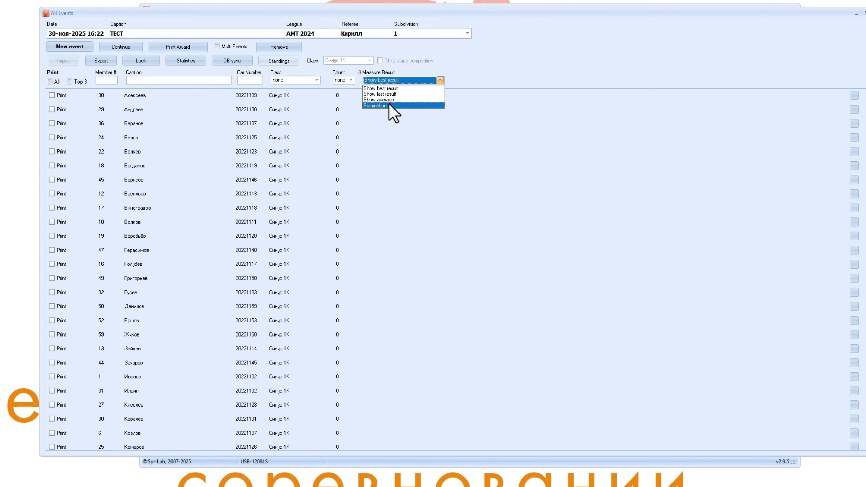
click(369, 143)
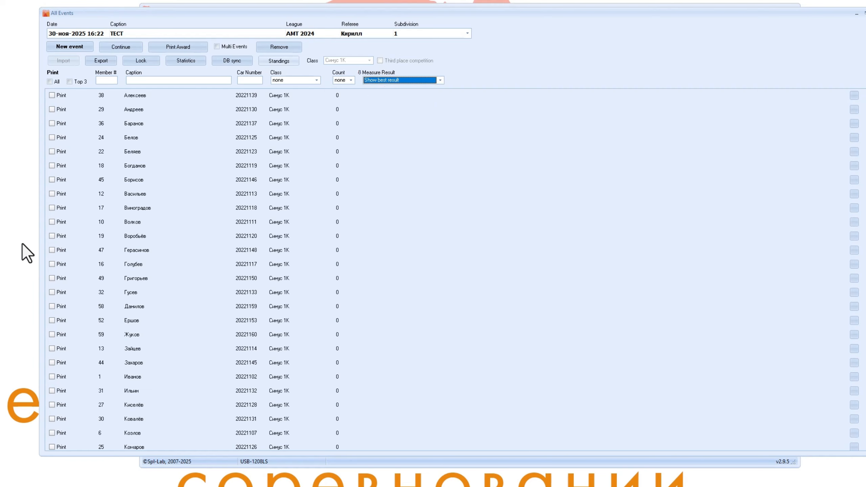
Step: Try the print selection options for all competitors, a single competitor and the top 3
click(51, 82)
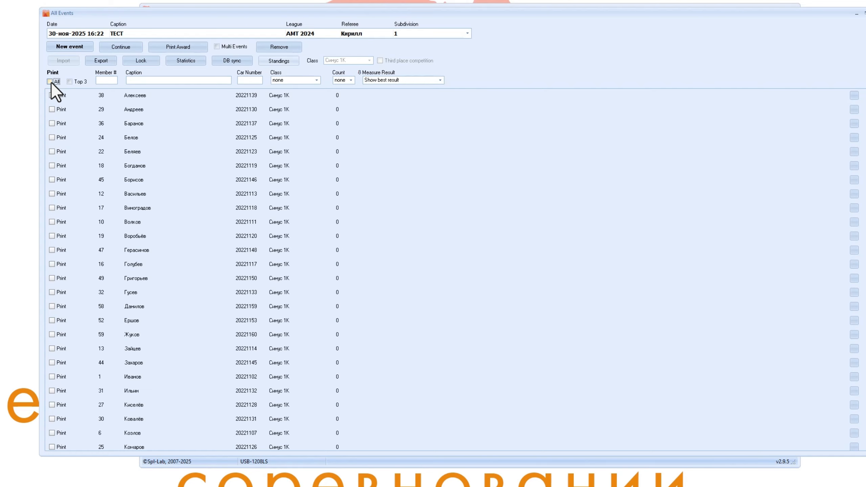
click(51, 110)
click(70, 81)
Step: Look through the competitor list and check which classes the class filter offers
scroll(309, 355, down, 8)
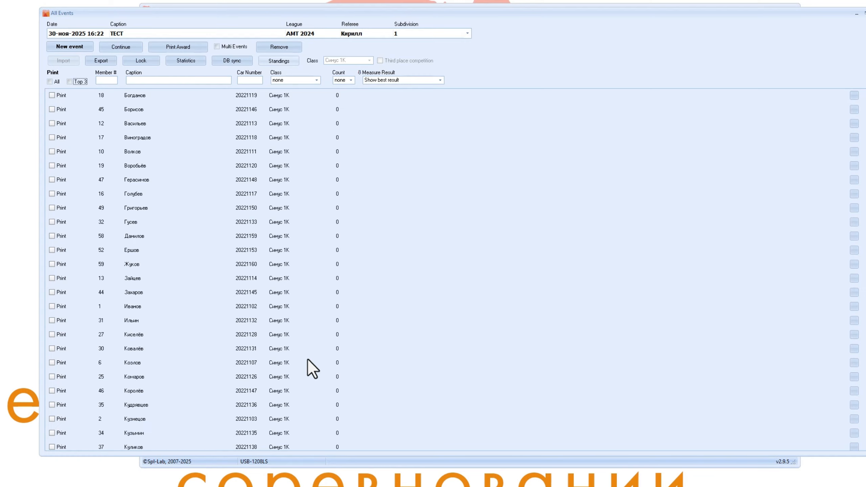
scroll(311, 352, up, 8)
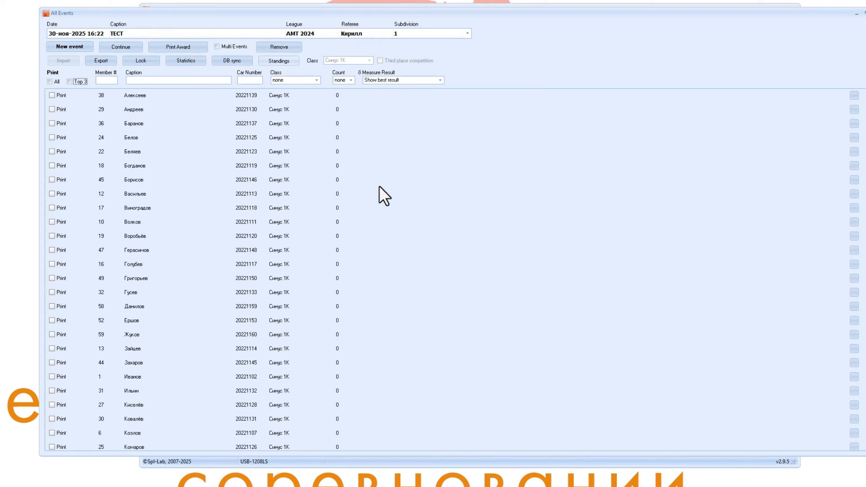
click(317, 80)
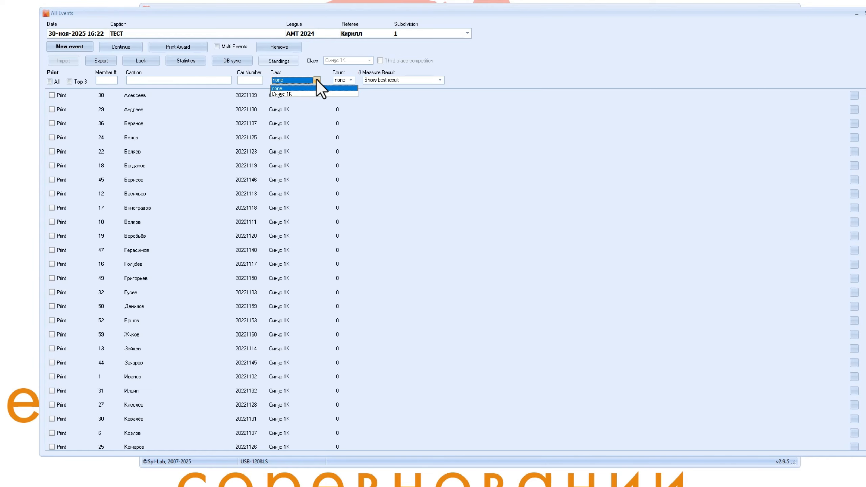
click(436, 187)
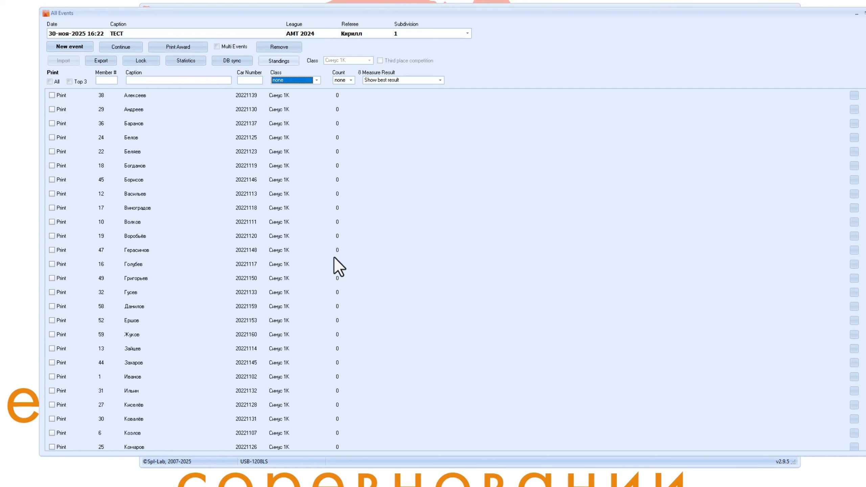
Step: Filter the competitor list by class Синус 1К, reset the class filter to none, and check the count filter's options
click(316, 81)
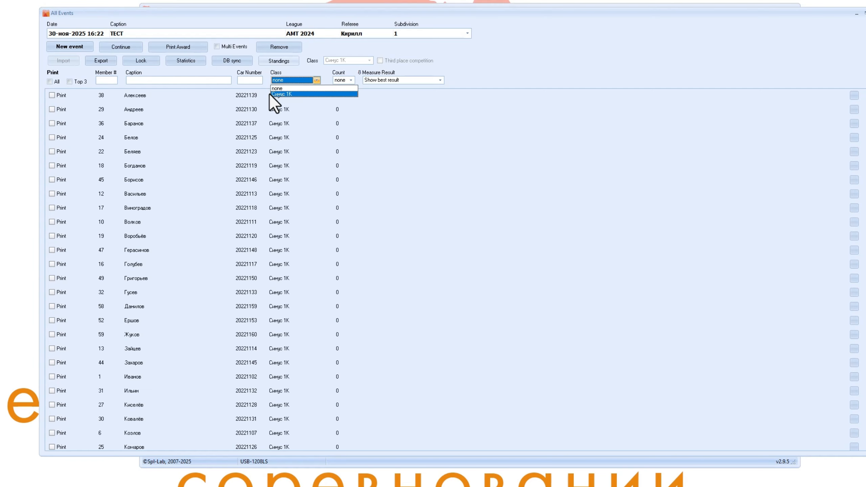
click(309, 94)
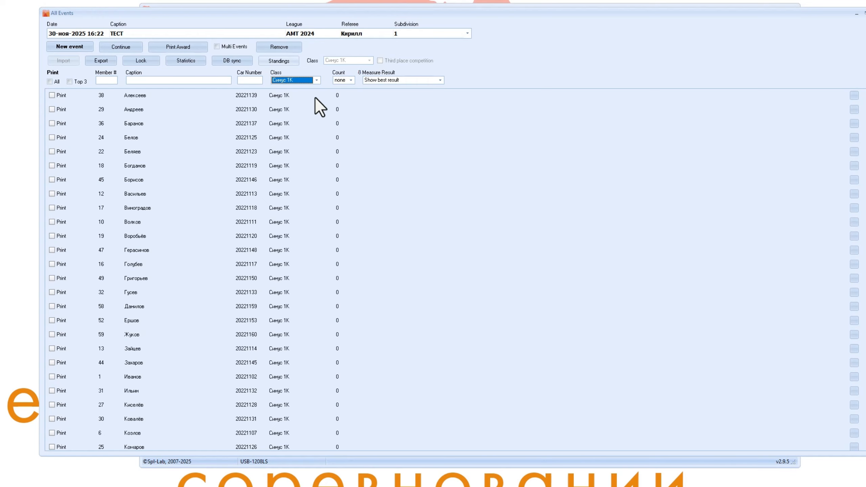
click(317, 80)
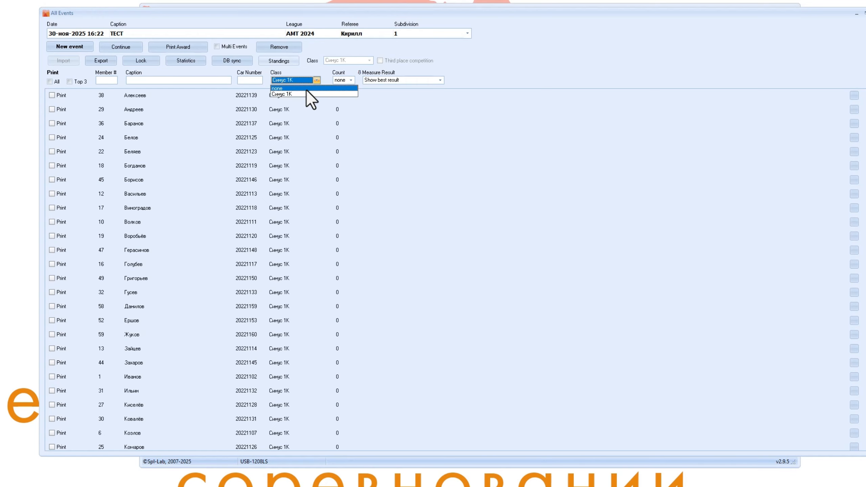
click(284, 88)
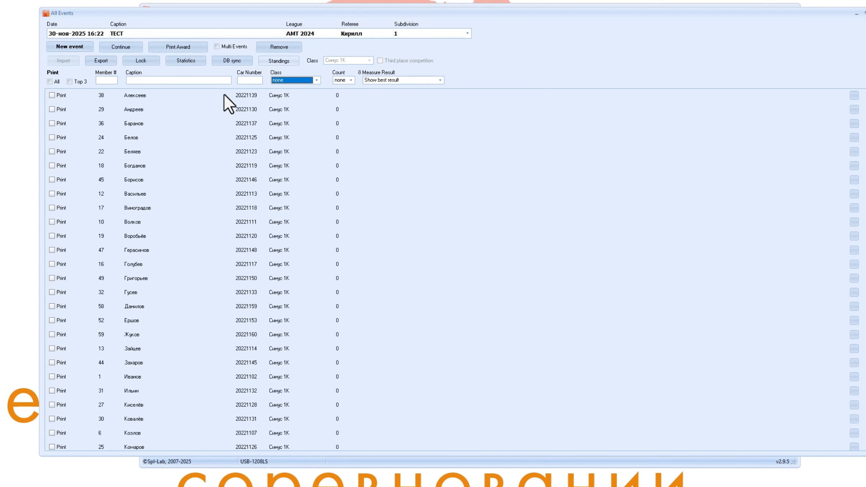
click(351, 81)
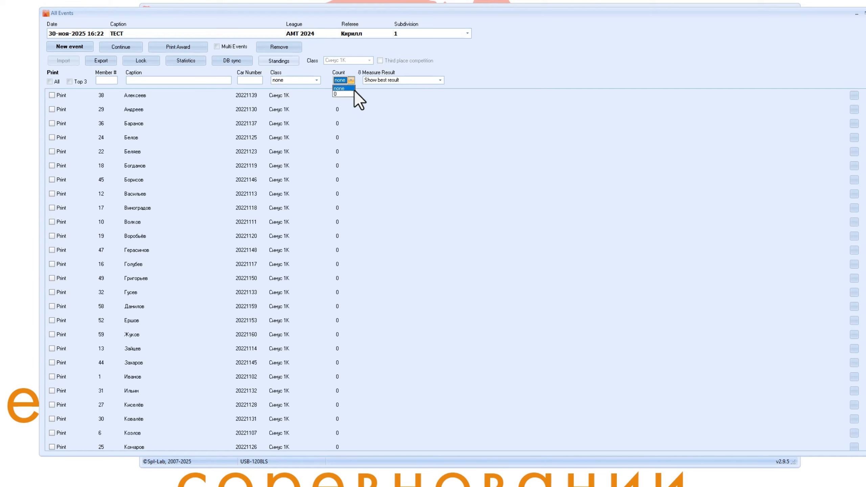
click(356, 86)
click(355, 122)
Step: Filter the competitor list by member number 2 and by captions starting with "к"
click(110, 80)
text(2)
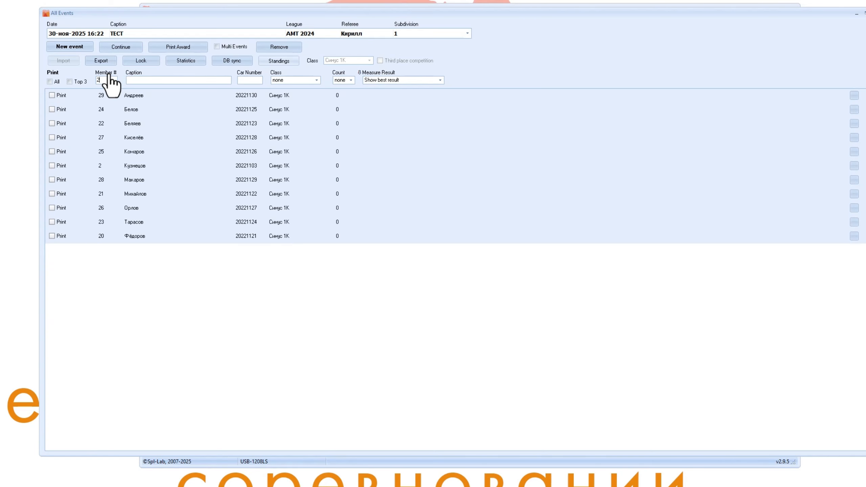
click(155, 79)
text(к)
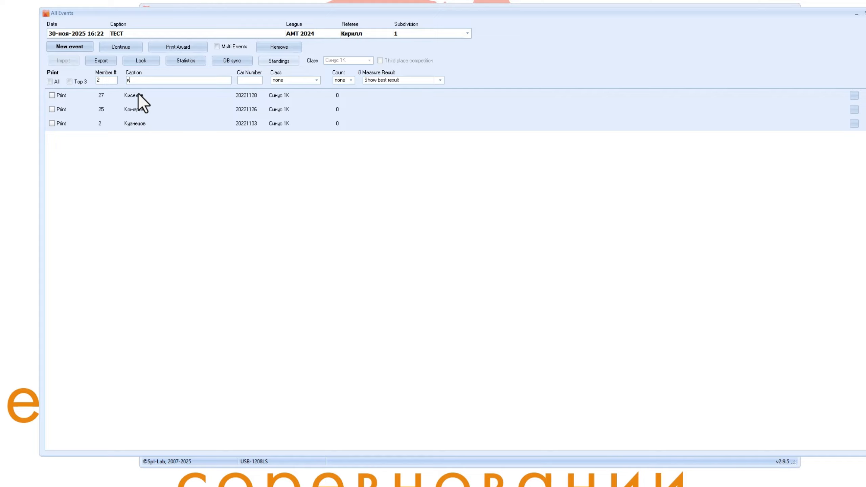
click(257, 80)
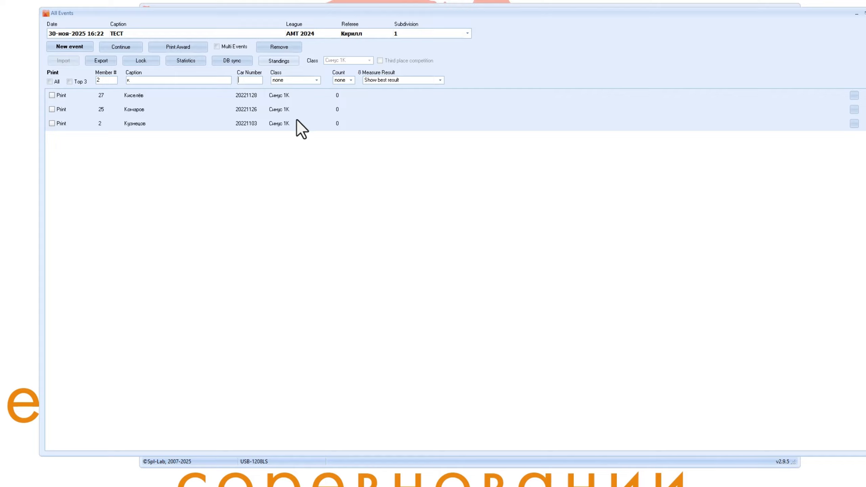
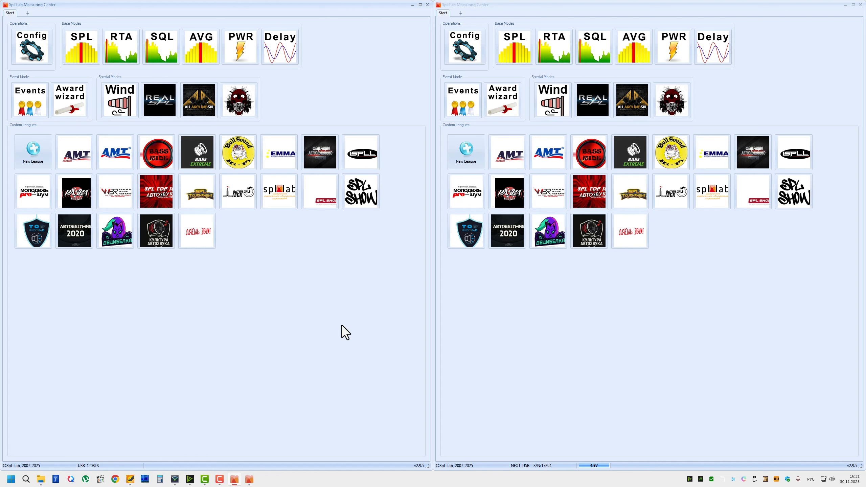
Step: Open the all-events window in the first program instance and select the ТЕСТ event
click(36, 100)
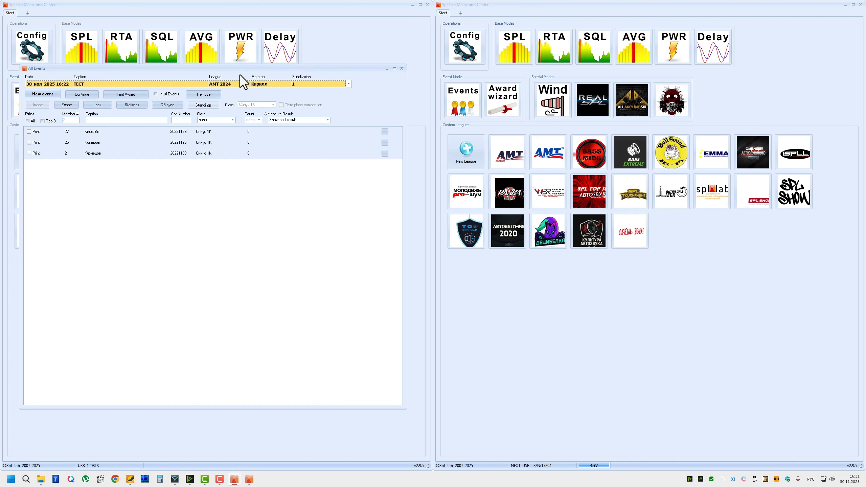
drag(239, 71, 246, 64)
click(211, 78)
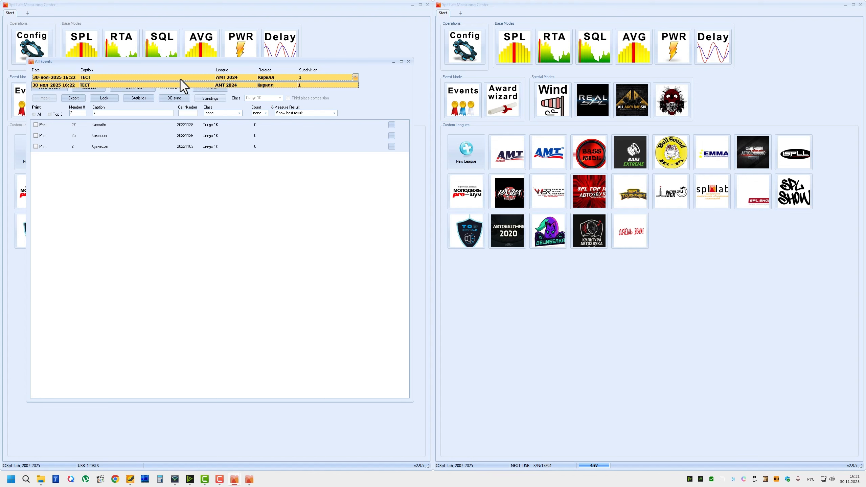
click(170, 84)
click(267, 239)
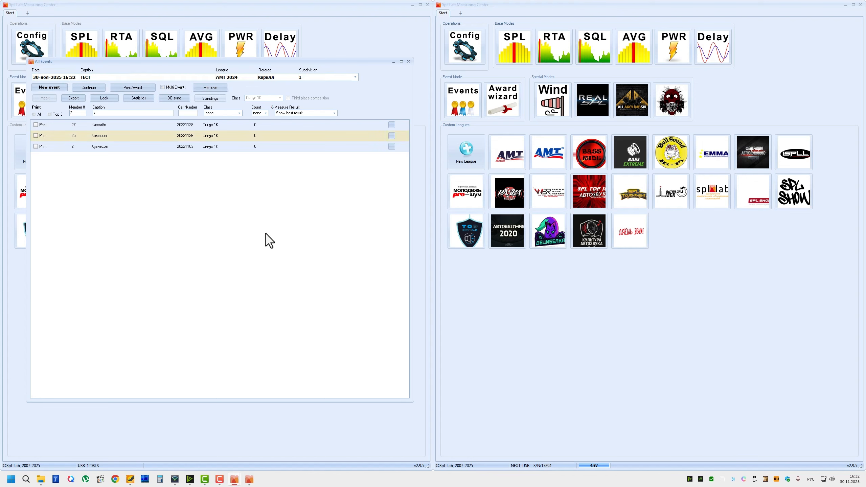
Step: Clear the member number and caption filters and sort the competitor list by member number
key(BackSpace)
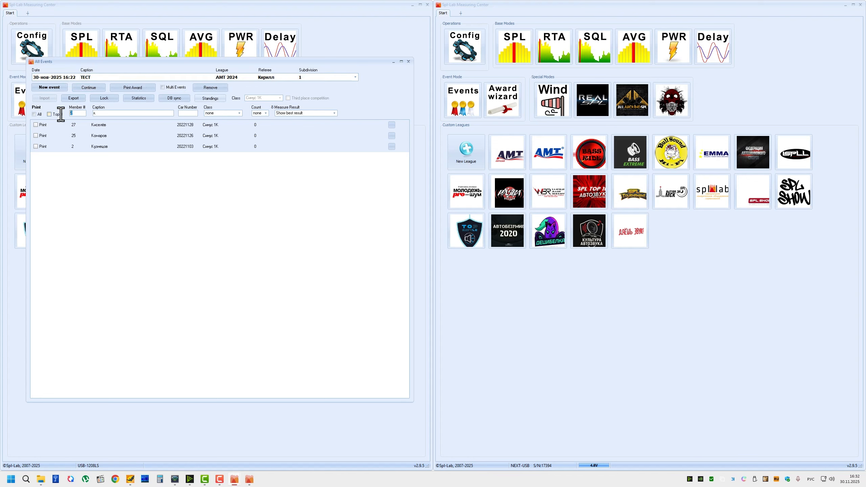
click(102, 113)
key(BackSpace)
scroll(189, 257, down, 8)
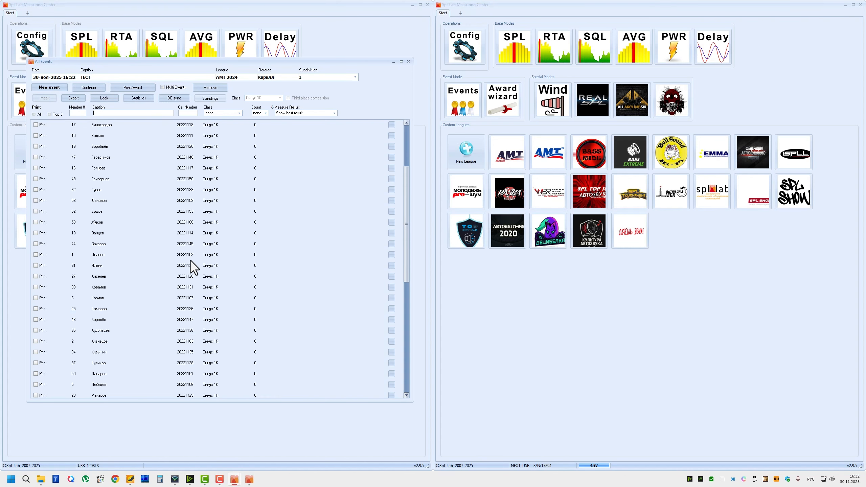
scroll(190, 257, up, 8)
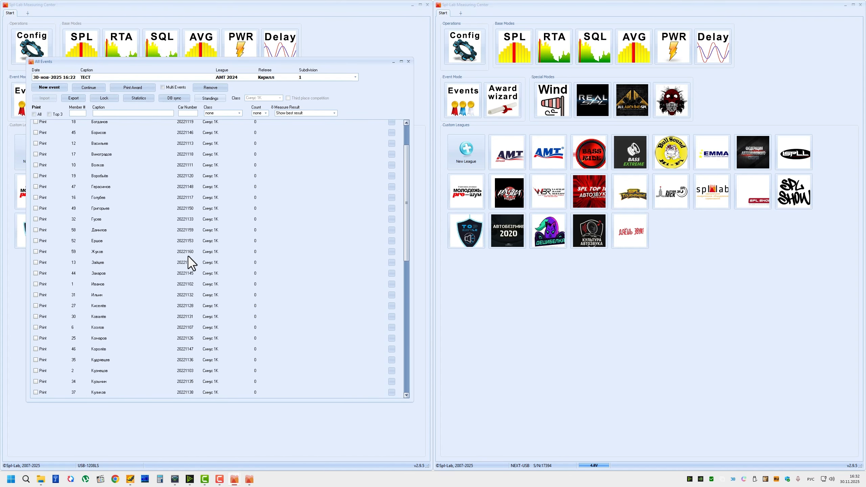
click(77, 108)
scroll(141, 276, down, 11)
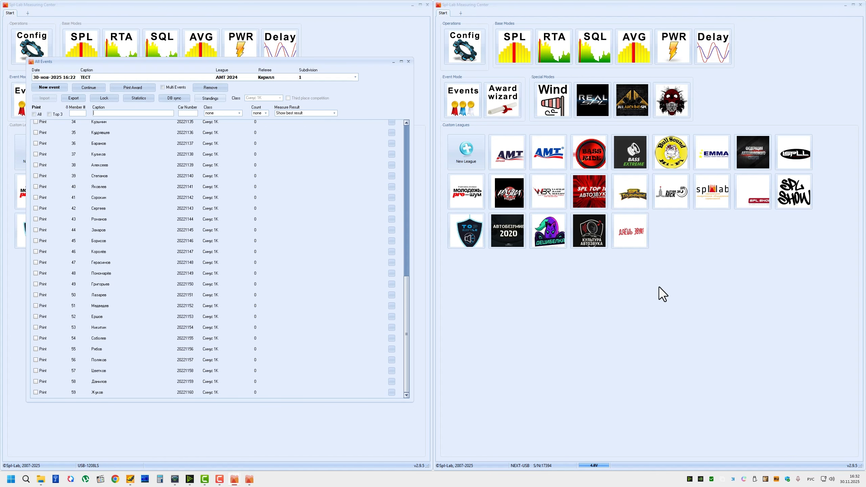
Step: Open the all-events window in the second program instance and arrange it to match the first instance's window
click(604, 371)
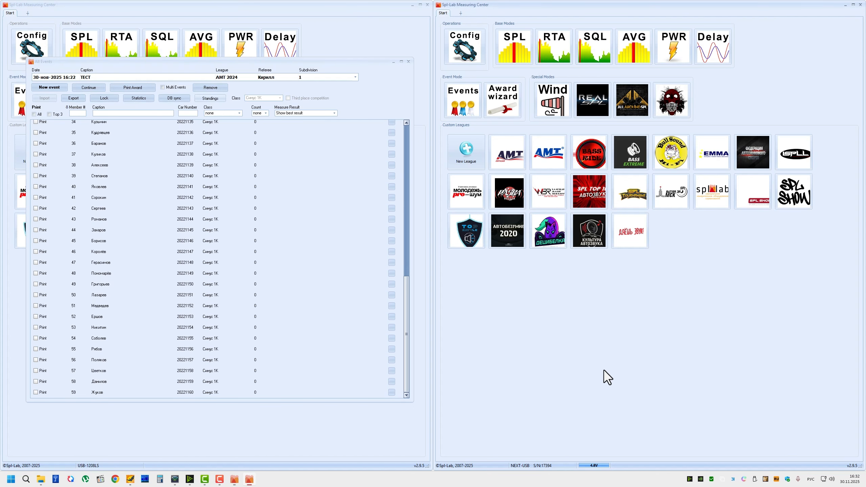
click(461, 104)
drag(489, 78, 510, 61)
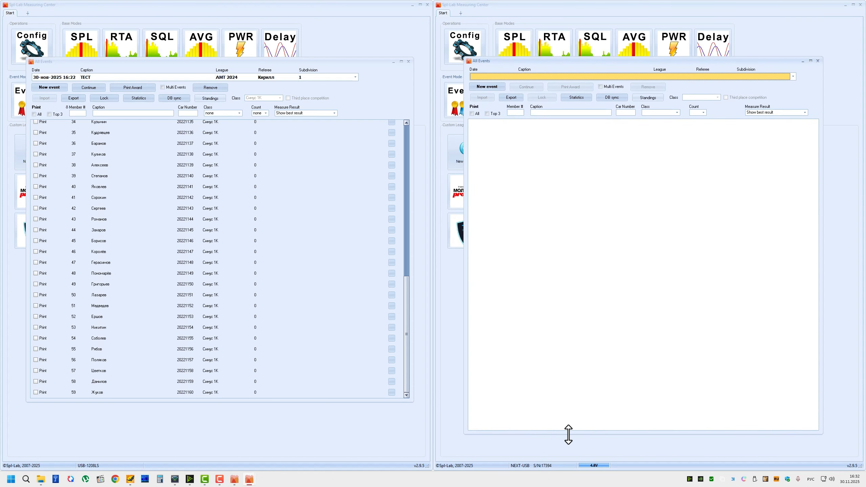
drag(567, 433, 567, 402)
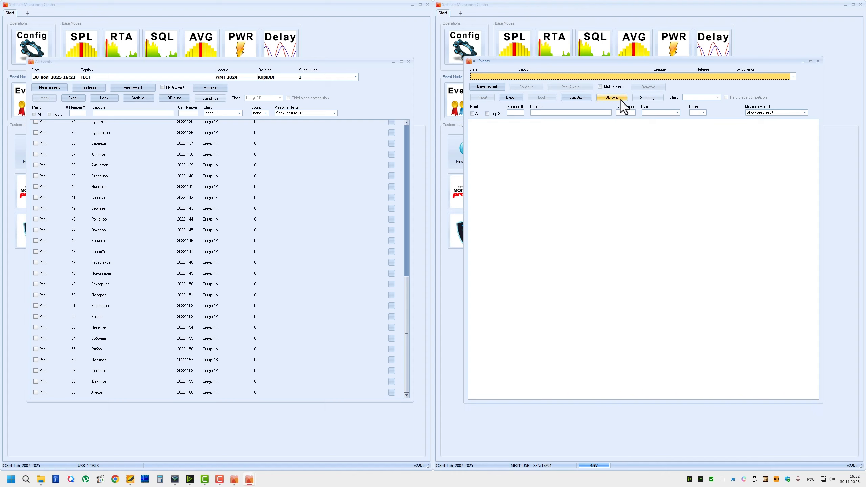
Step: Synchronize the event database from the first program instance
click(182, 98)
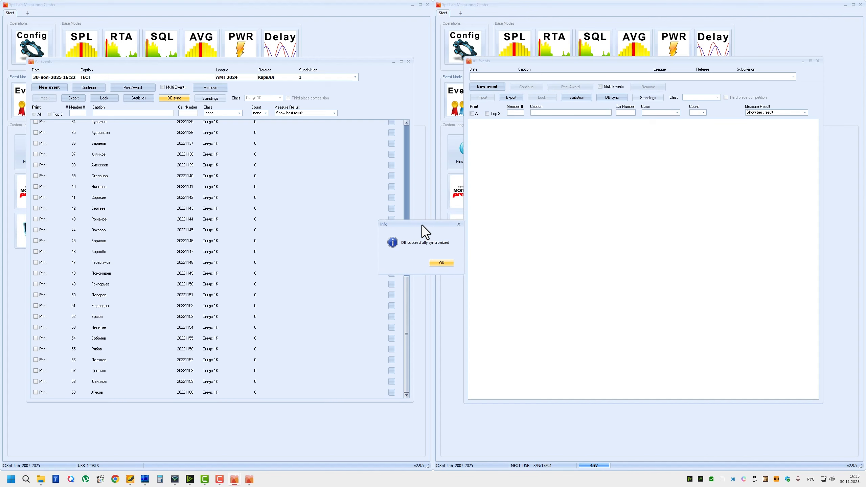
drag(439, 226, 265, 185)
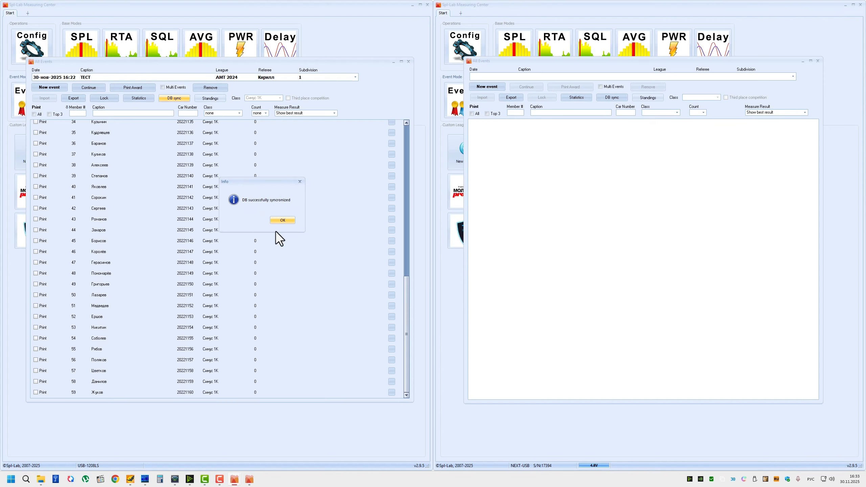
drag(266, 185, 270, 201)
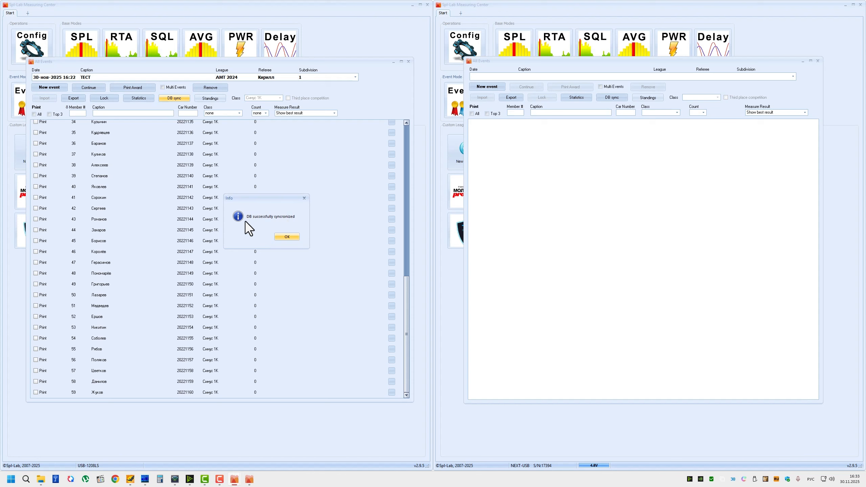
click(294, 237)
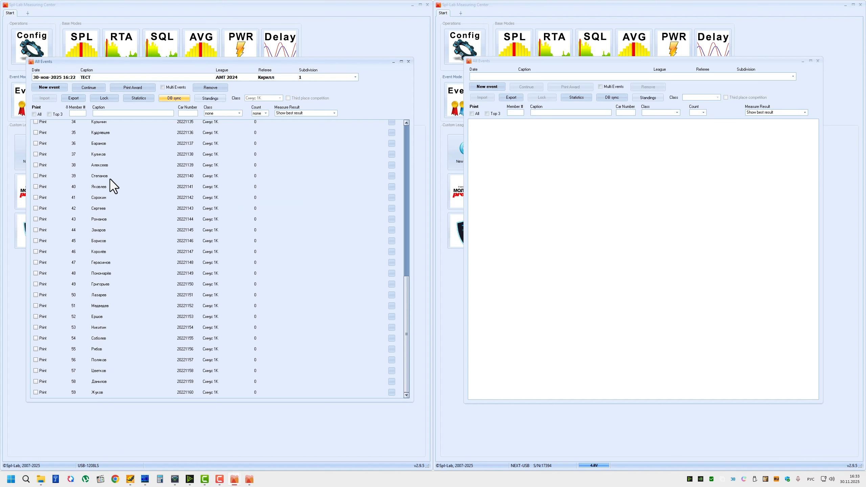
Step: Synchronize the database in the second program instance and look through the competitors of its ТЕСТ event
click(607, 173)
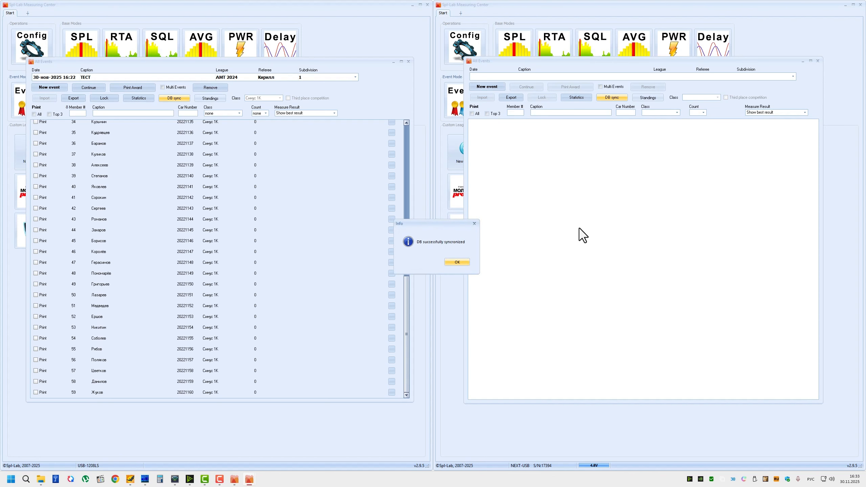
drag(434, 223, 569, 192)
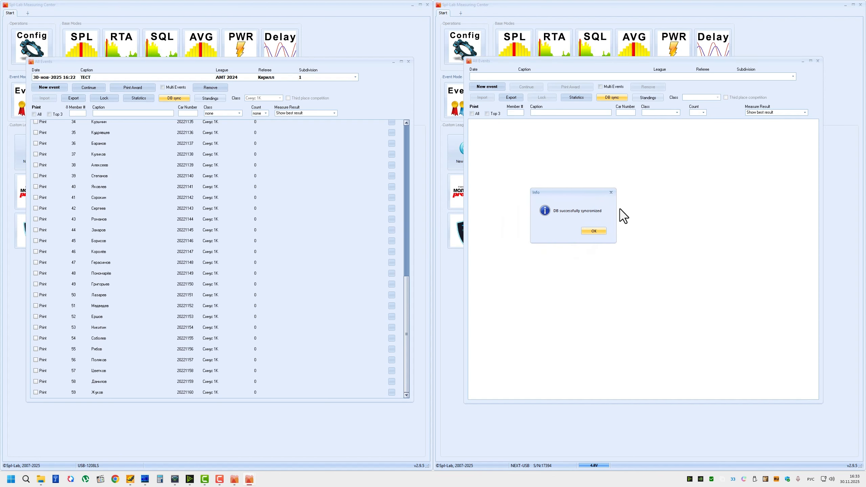
click(594, 232)
scroll(670, 262, down, 4)
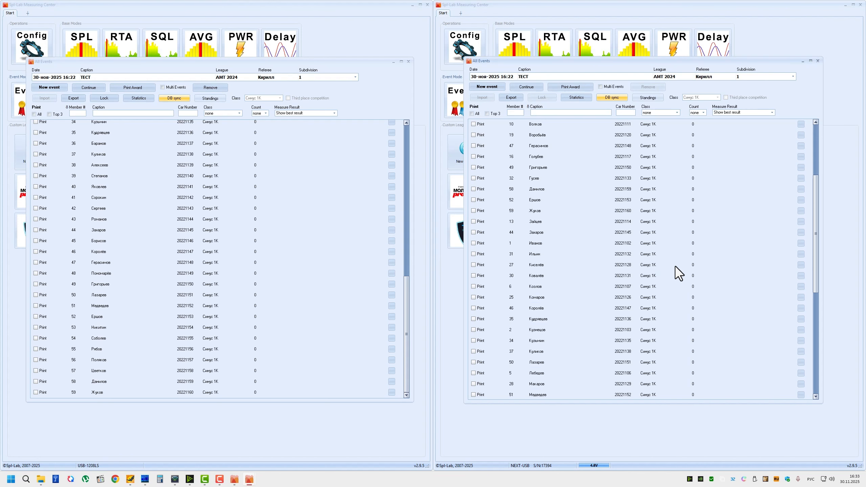
scroll(676, 266, up, 4)
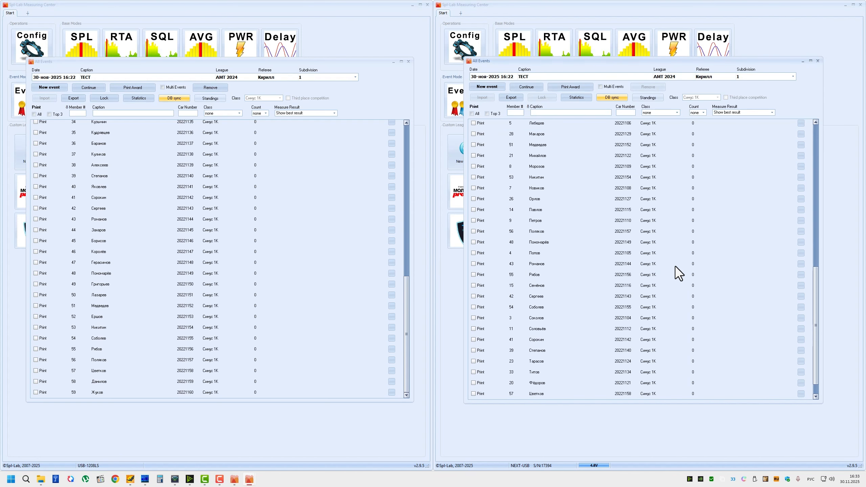
click(706, 78)
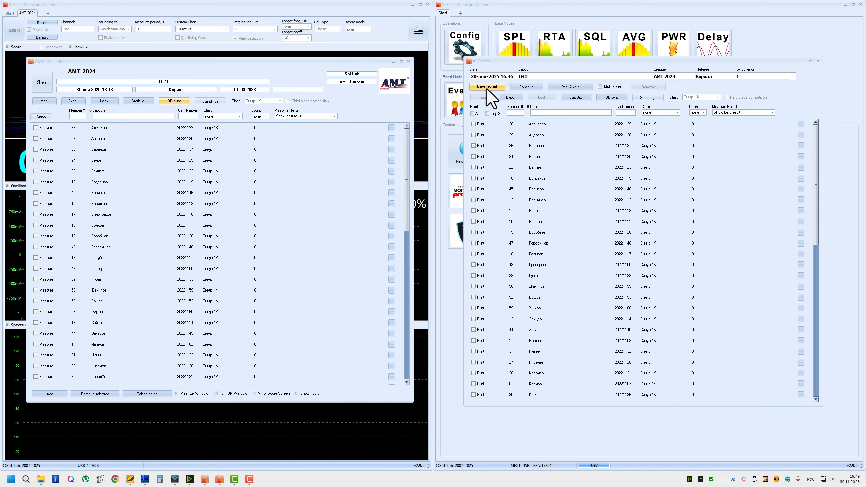
Step: Create a new AMT 2024 event captioned "ТЕСТ 2" in the second instance and close the active event
click(494, 86)
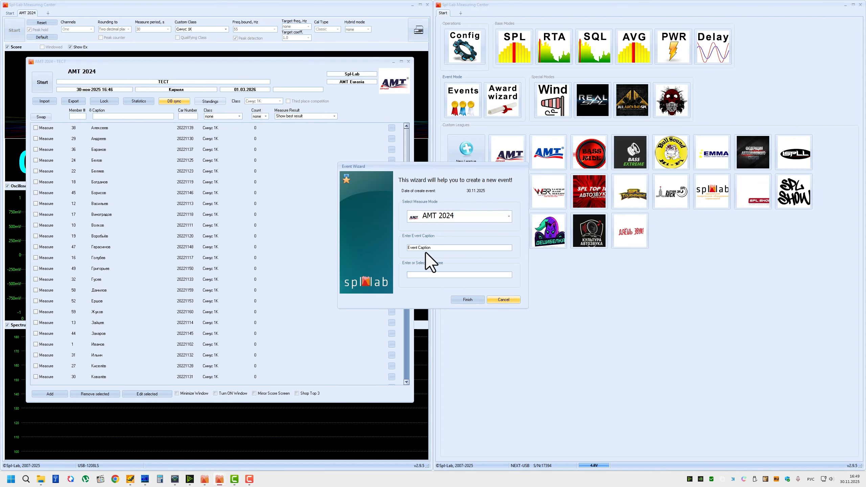
drag(439, 250, 398, 245)
text(E)
text(ТЕСТ 2)
click(477, 302)
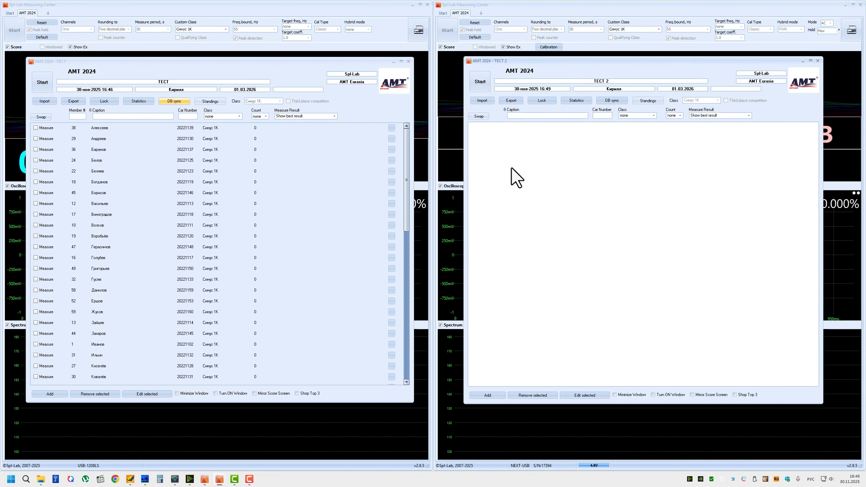
click(819, 60)
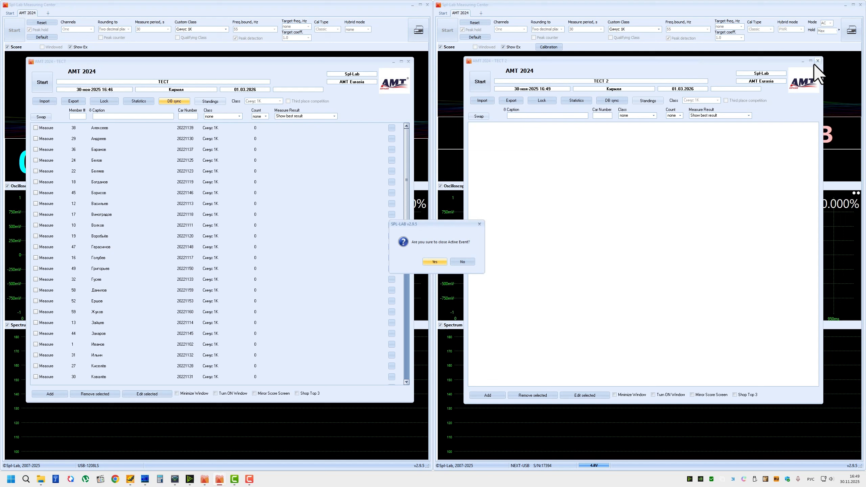
click(440, 266)
Step: Synchronize the database from the second instance's all-events window and check which events its event selector offers
click(454, 94)
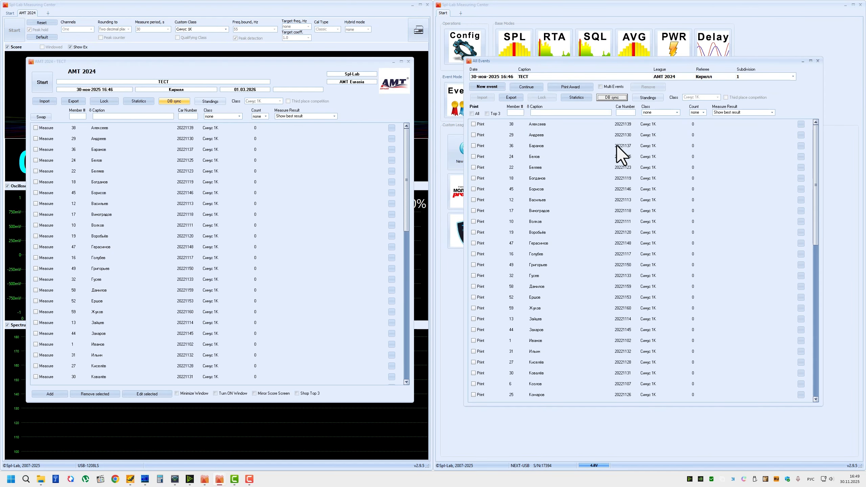
click(452, 265)
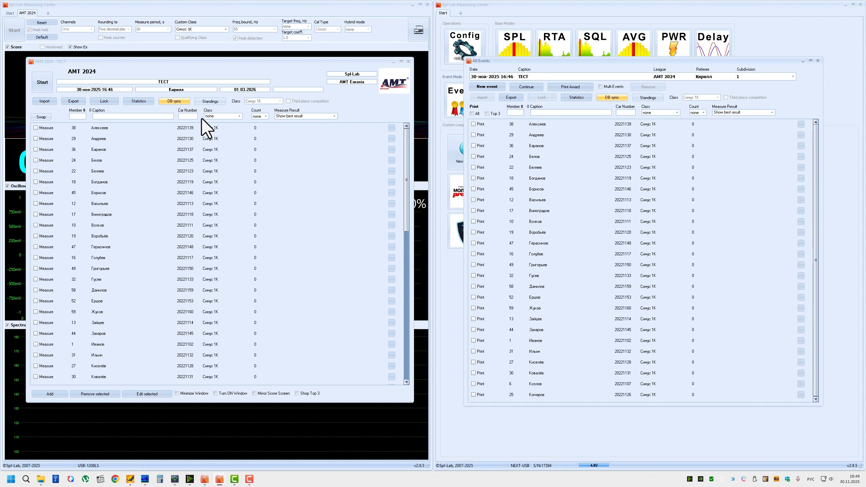
click(558, 77)
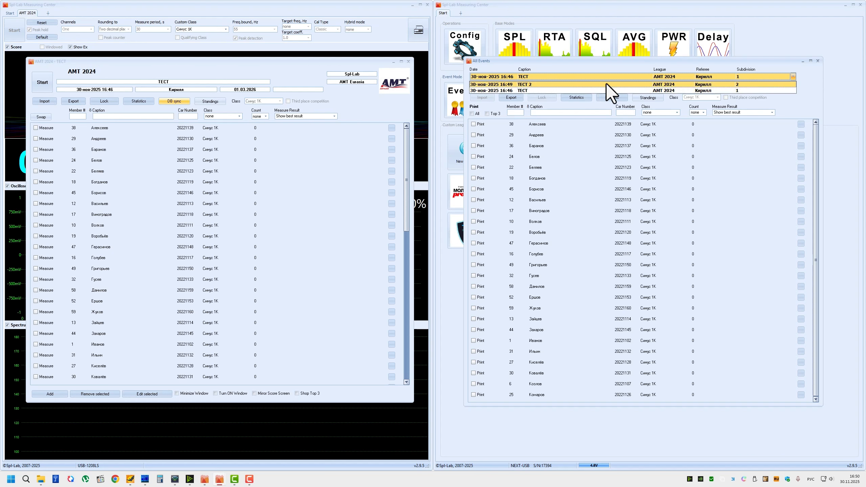
click(587, 226)
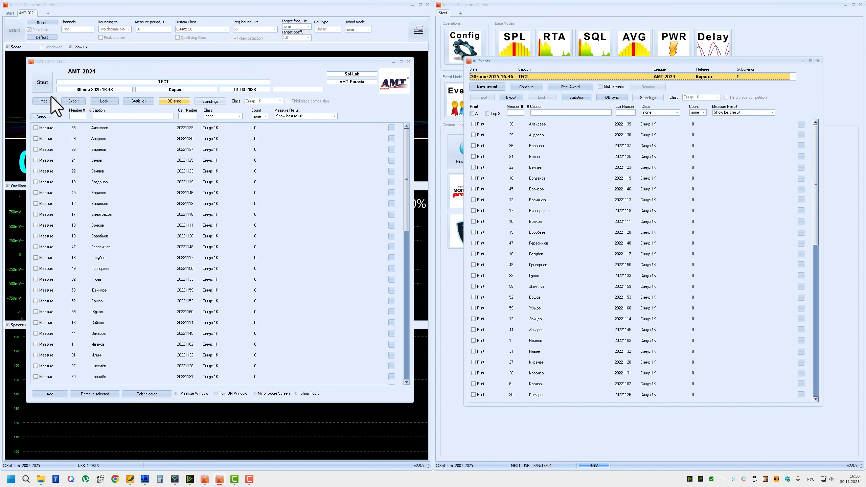
Step: Close the active ТЕСТ event in the first instance and check which events its event selector offers
click(409, 63)
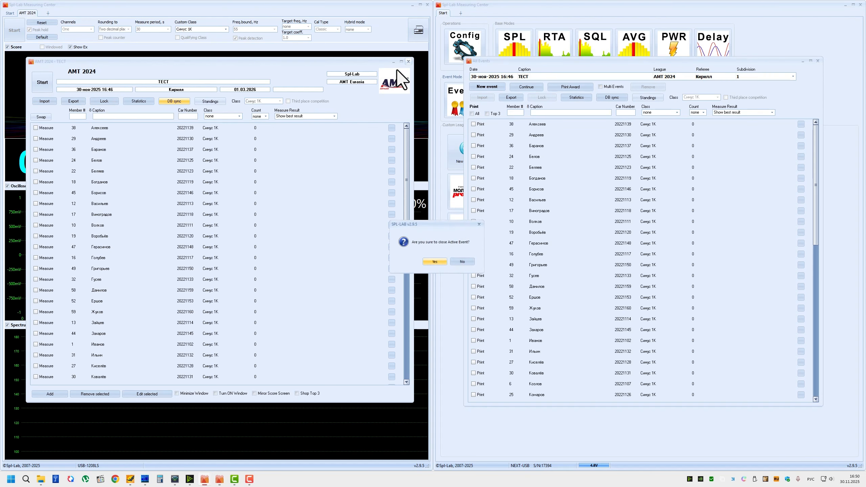
click(437, 261)
click(31, 111)
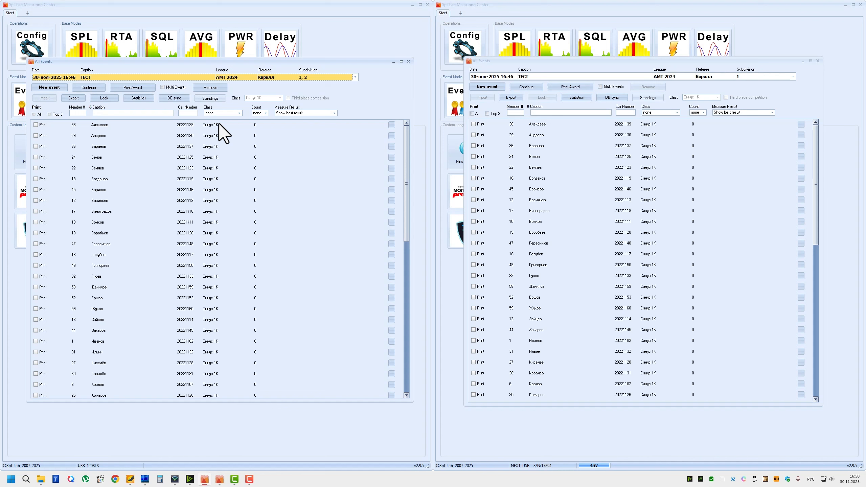
click(209, 77)
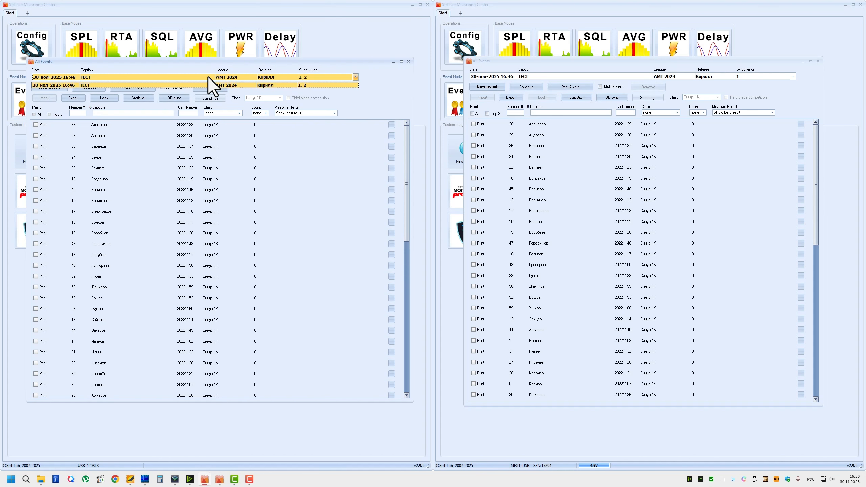
click(327, 84)
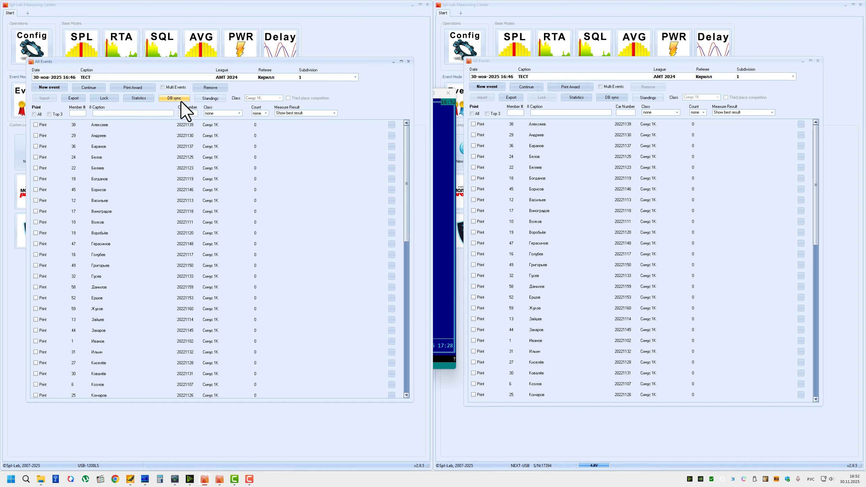
Step: Synchronize the database from the first instance's all-events window and check its event selector again
click(182, 97)
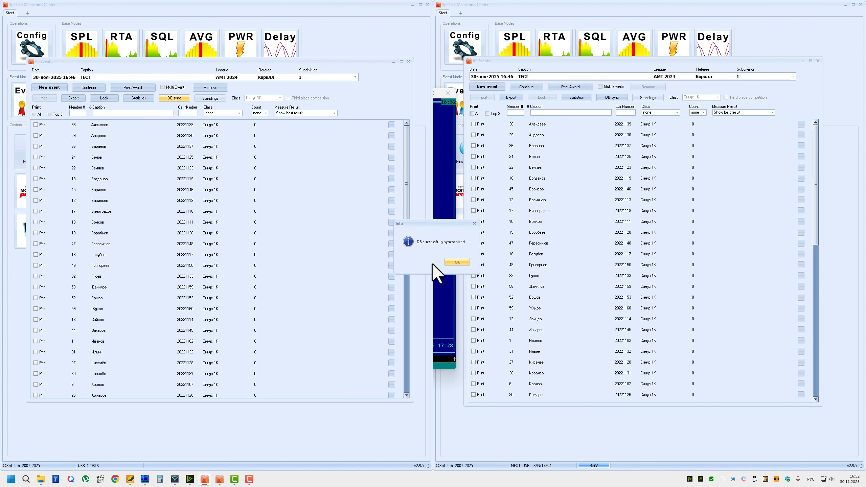
click(458, 262)
click(279, 77)
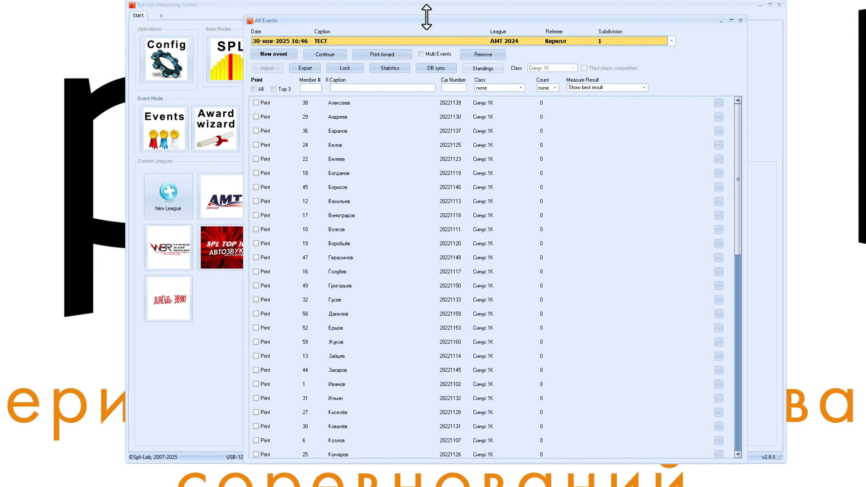
Step: Look through the competitors of the ТЕСТ event in the all-events window and continue the event
mouse_move(428, 22)
mouse_down()
mouse_move(404, 14)
mouse_move(415, 15)
mouse_up()
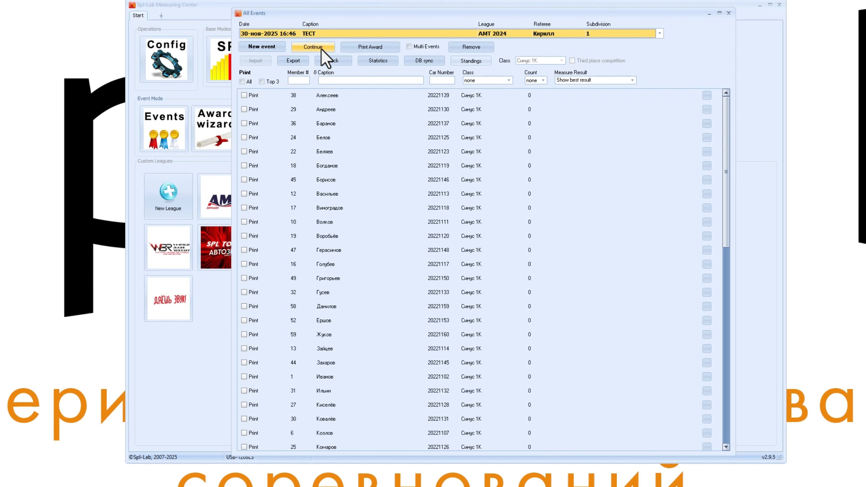
scroll(734, 189, down, 1)
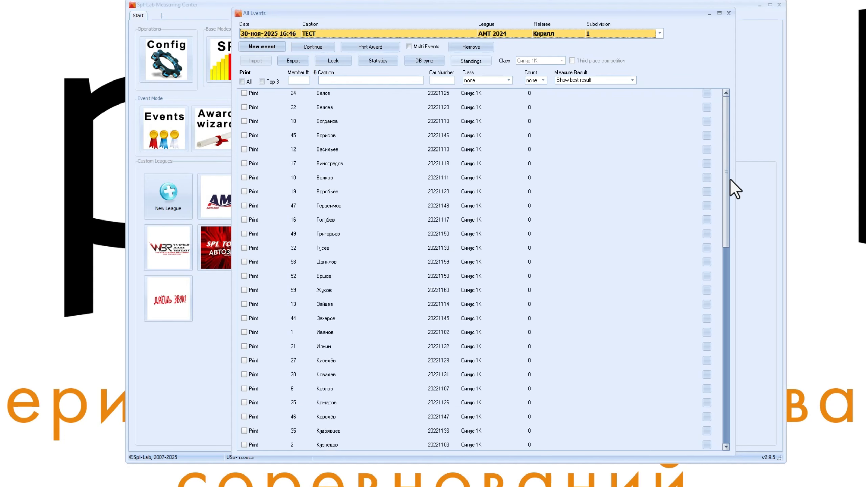
drag(730, 181, 713, 329)
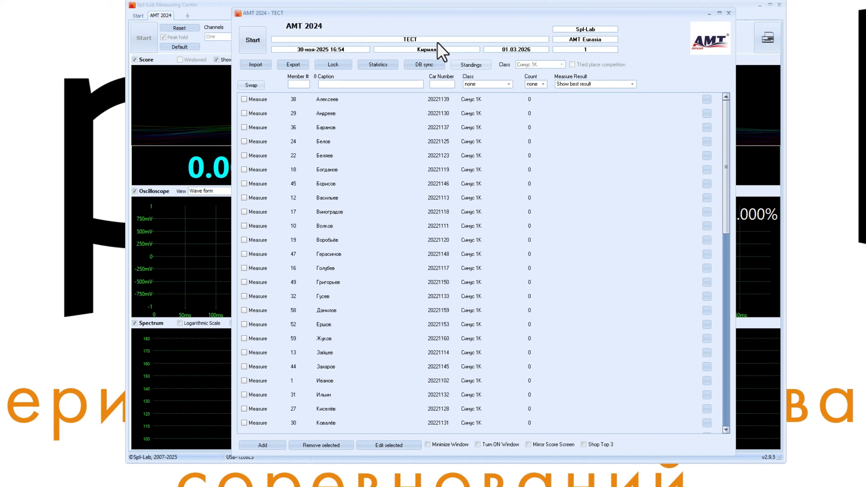
Step: Go through the ТЕСТ event's header fields, covering the caption, dates, referee, league and subdivision
mouse_move(421, 40)
mouse_down()
mouse_move(396, 40)
mouse_move(421, 40)
mouse_up()
click(422, 40)
drag(348, 49, 295, 51)
drag(403, 50, 549, 49)
click(539, 51)
drag(538, 50, 499, 50)
click(495, 49)
click(536, 50)
click(534, 51)
click(499, 49)
mouse_move(572, 29)
mouse_down()
mouse_move(605, 32)
mouse_move(559, 39)
mouse_up()
click(602, 39)
drag(599, 49, 579, 51)
drag(594, 51, 578, 50)
click(579, 50)
Step: Sort the event's competitor list in turn by caption, car number, class and count
click(326, 77)
click(469, 77)
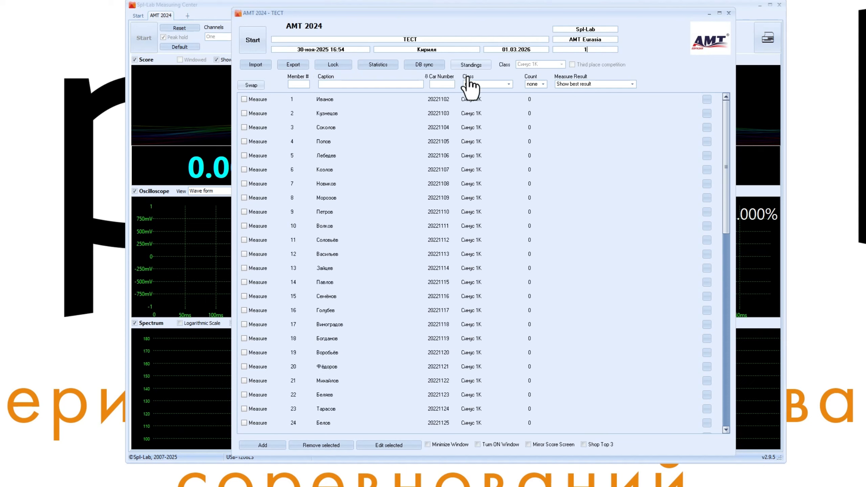
click(531, 76)
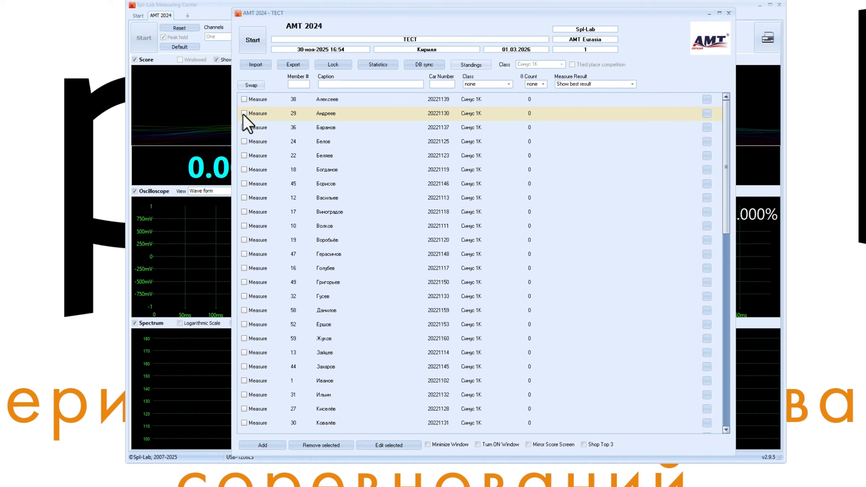
Step: Start adding a member numbered 2222 with the name ТЕСТ, class Синус 6К and car number 2222
click(277, 448)
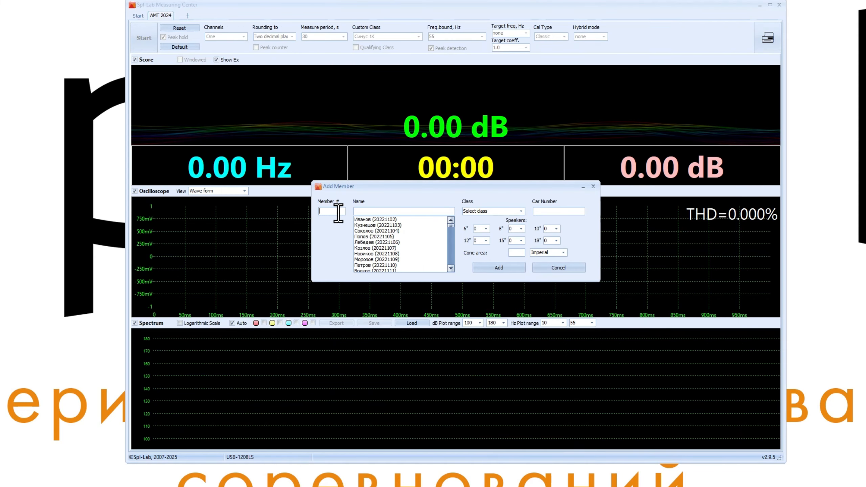
text(2222)
scroll(451, 268, down, 15)
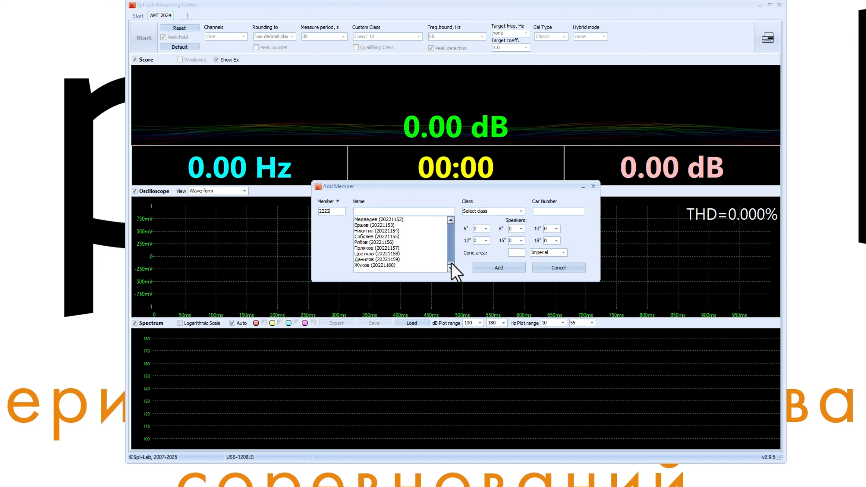
drag(451, 262, 446, 224)
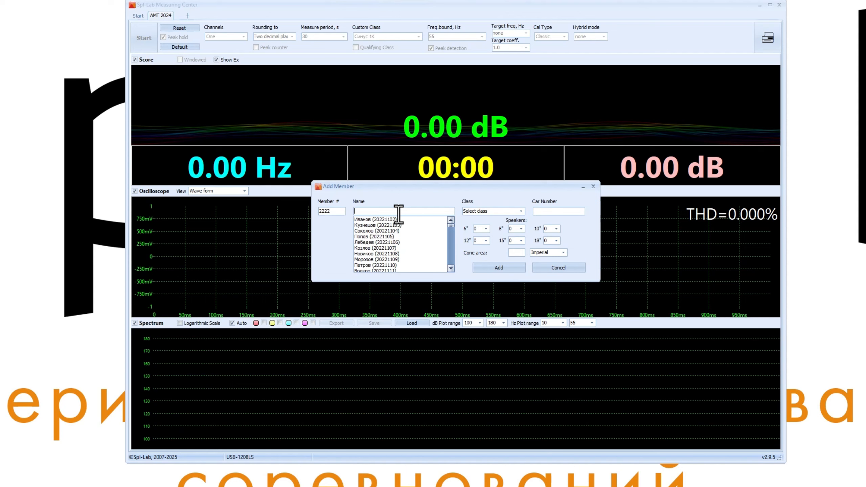
text(ТЕСТ)
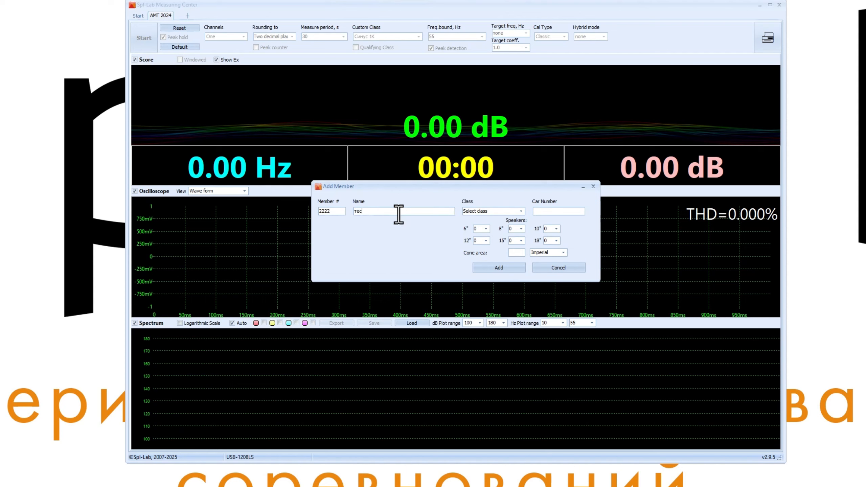
click(521, 211)
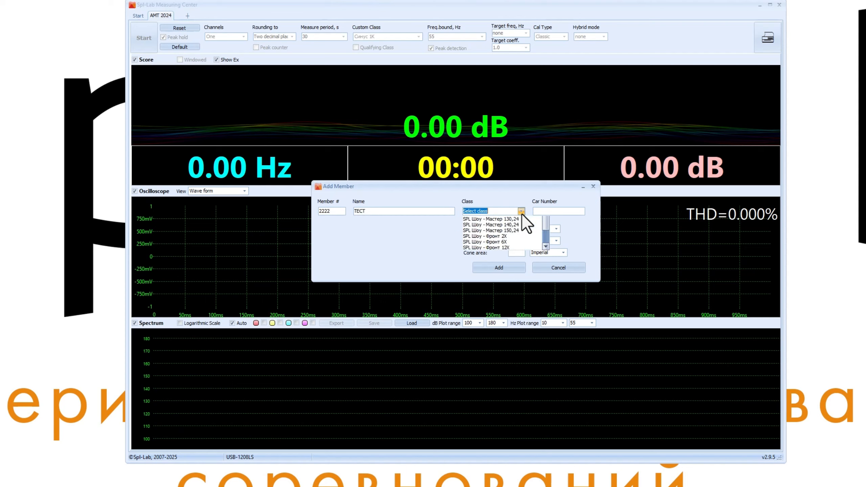
click(503, 242)
click(555, 211)
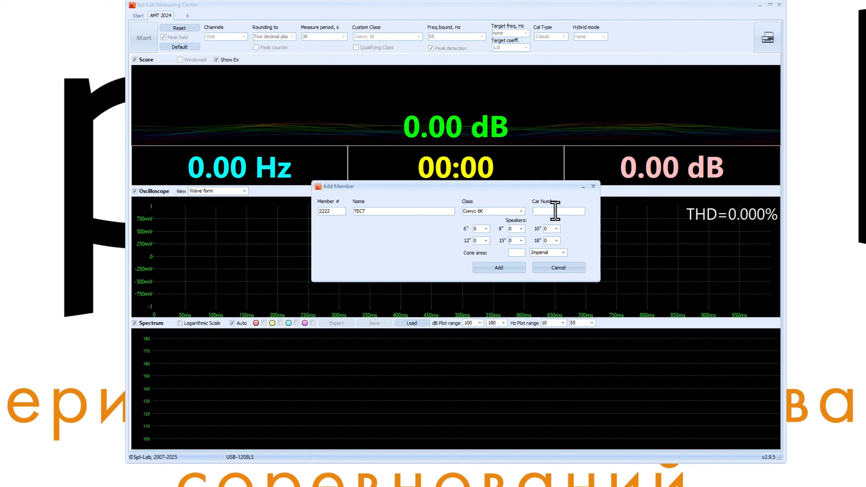
text(2222)
Step: Set the new member's number of 15" speakers to 2 and check the calculated cone area
click(521, 240)
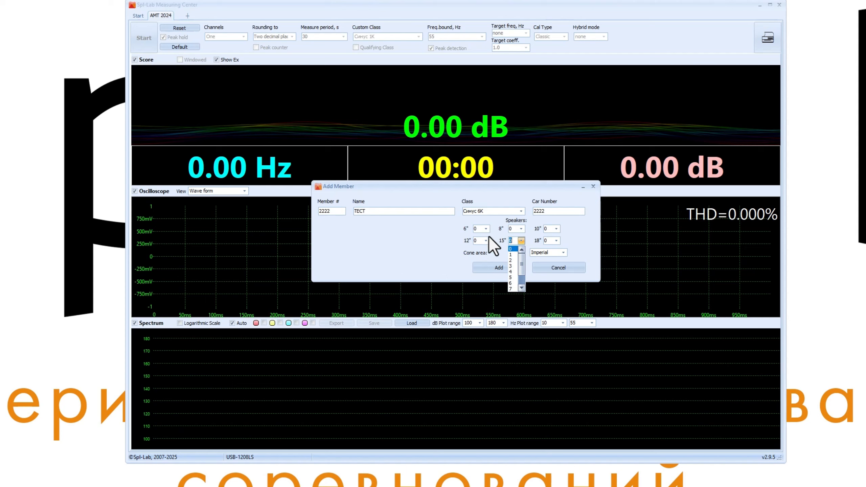
click(512, 260)
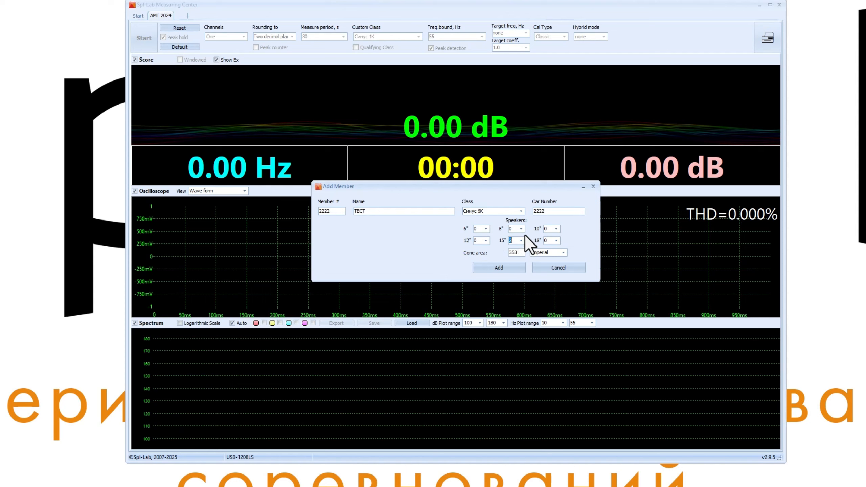
click(519, 253)
drag(519, 253, 506, 253)
Step: Switch the new member's cone area units to Metric and back to Imperial
click(564, 252)
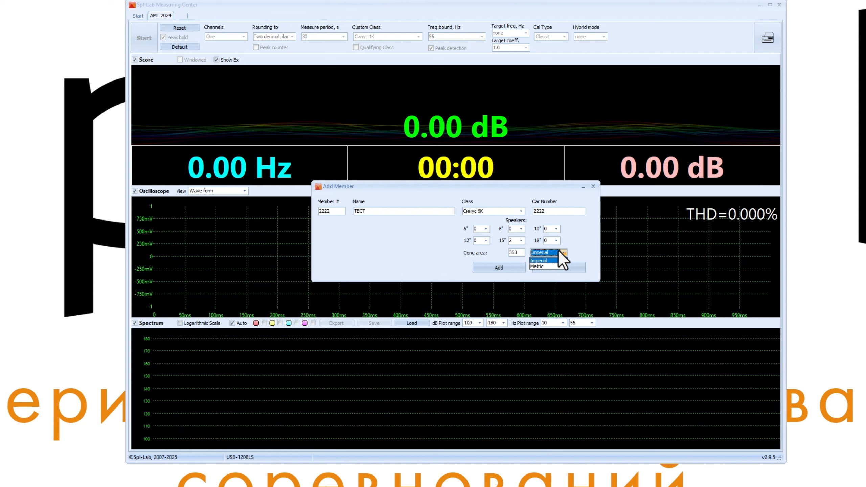
click(550, 267)
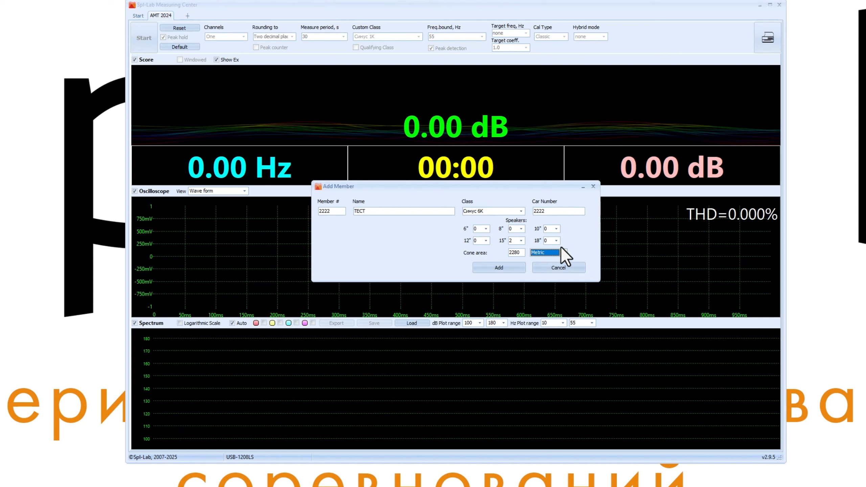
click(564, 253)
click(558, 262)
Step: Add the member to the event and find the ТЕСТ entry in the competitor list
click(489, 266)
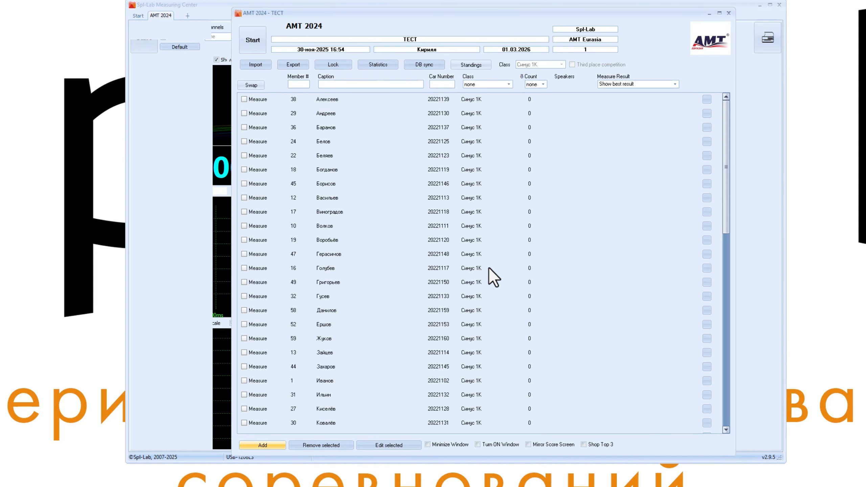
drag(727, 198, 737, 410)
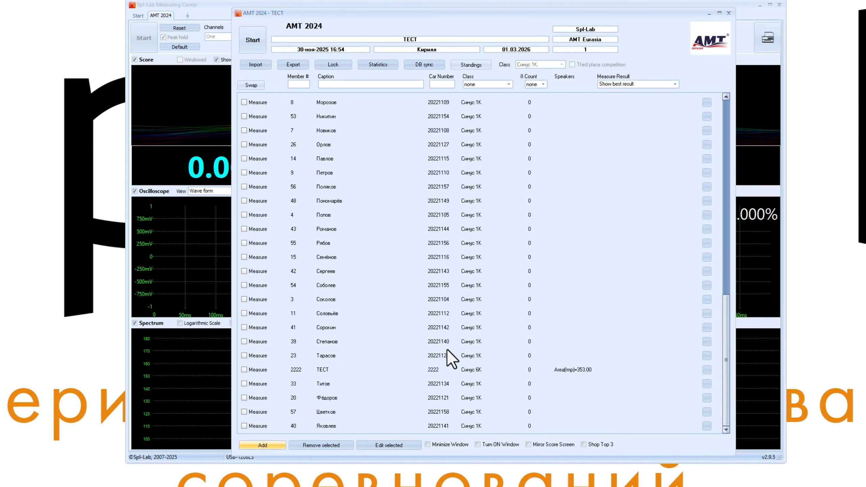
click(341, 370)
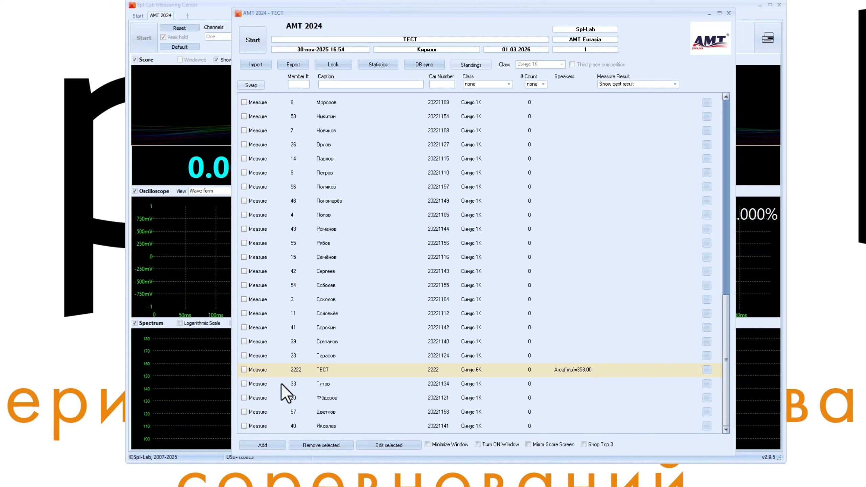
Step: Remove member number 20 from the ТЕСТ event and confirm the removal
click(244, 398)
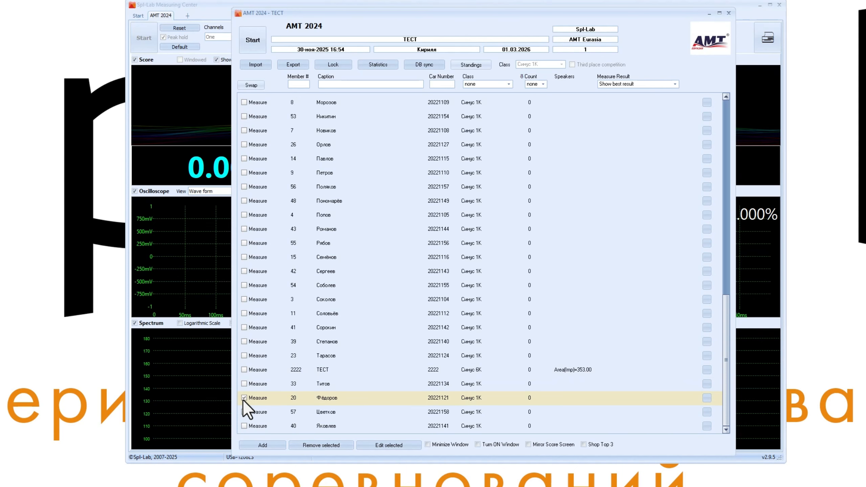
click(321, 445)
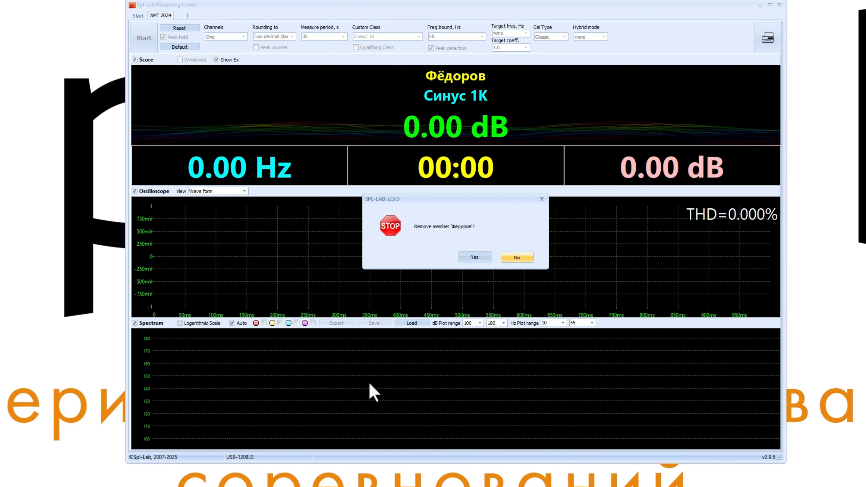
click(484, 259)
scroll(398, 390, up, 3)
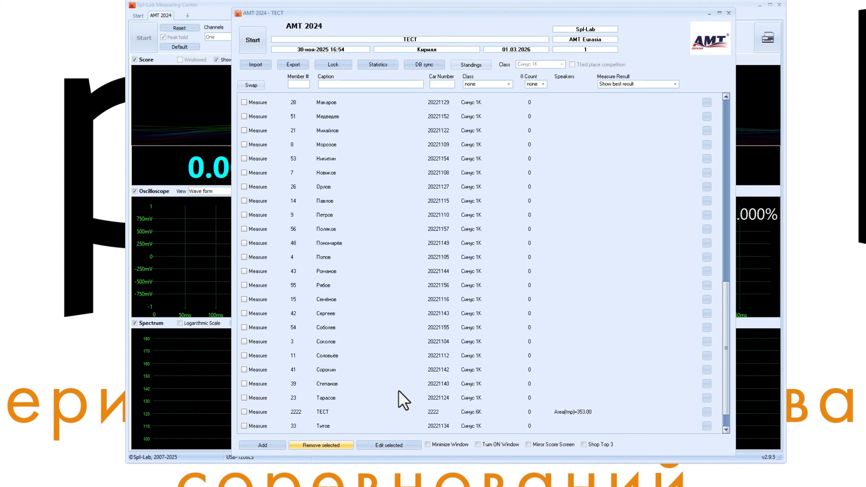
Step: Edit member number 33, changing the class to Синус - Экстрим, and save the entry
scroll(398, 390, down, 3)
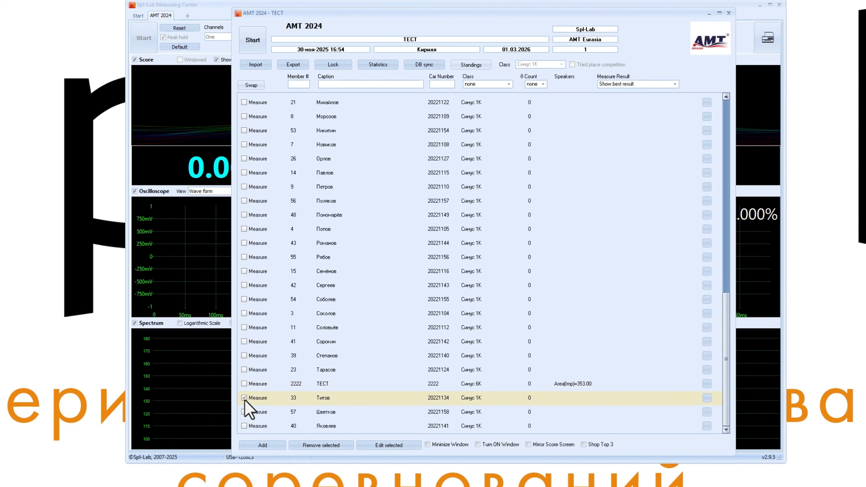
click(400, 446)
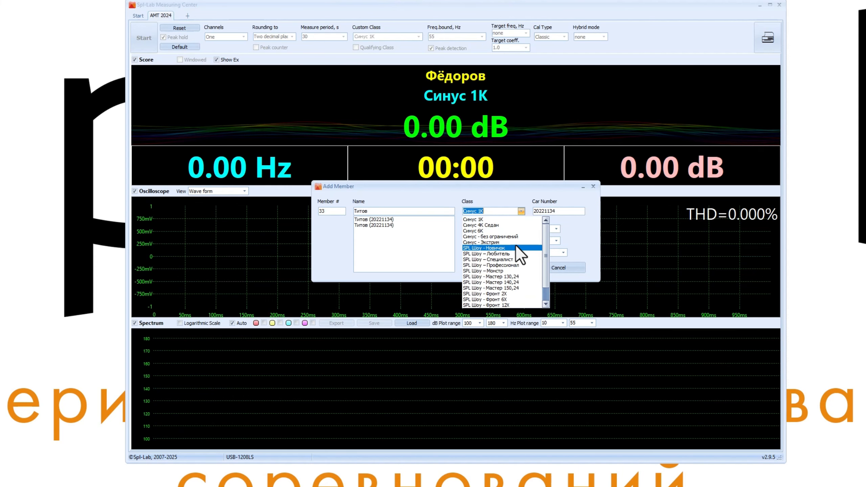
click(504, 241)
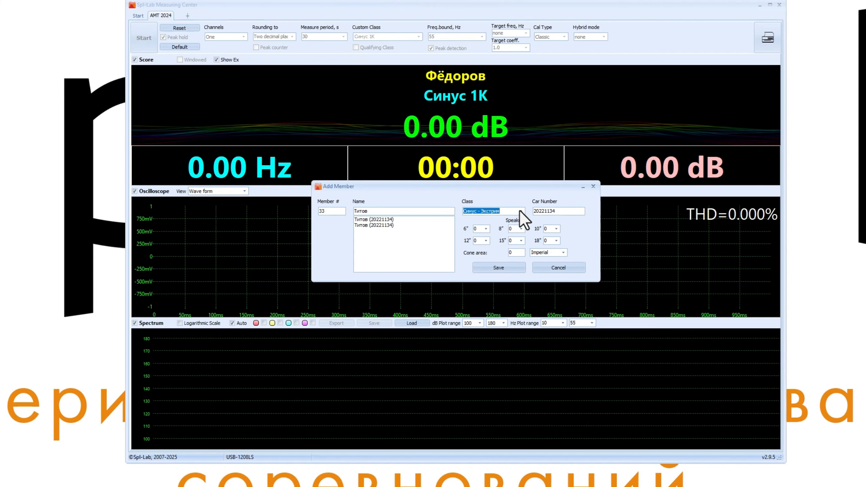
click(500, 267)
click(495, 397)
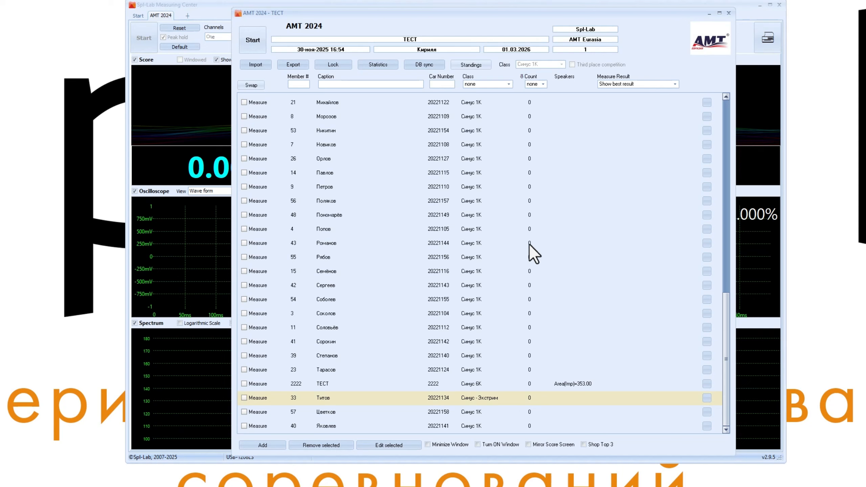
Step: Filter the competitor list by class Синус 1К, Синус 6К and Синус - Экстрим in turn, and clear the class filter
click(509, 84)
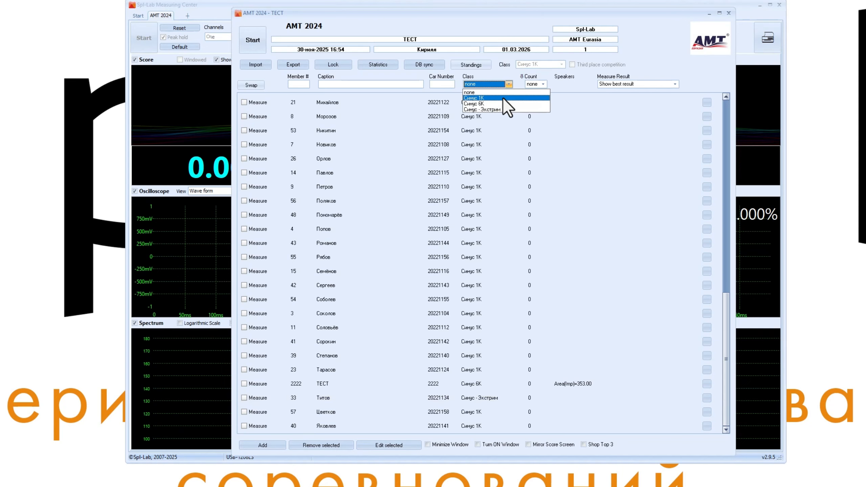
click(502, 98)
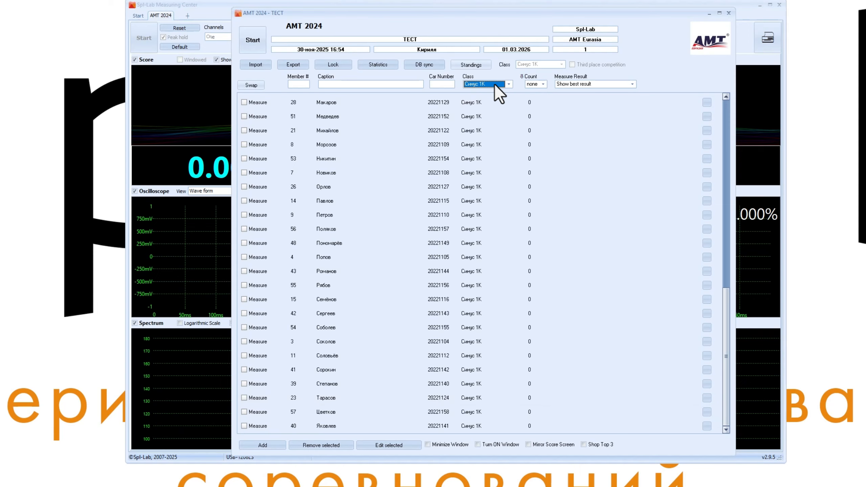
click(509, 84)
click(504, 103)
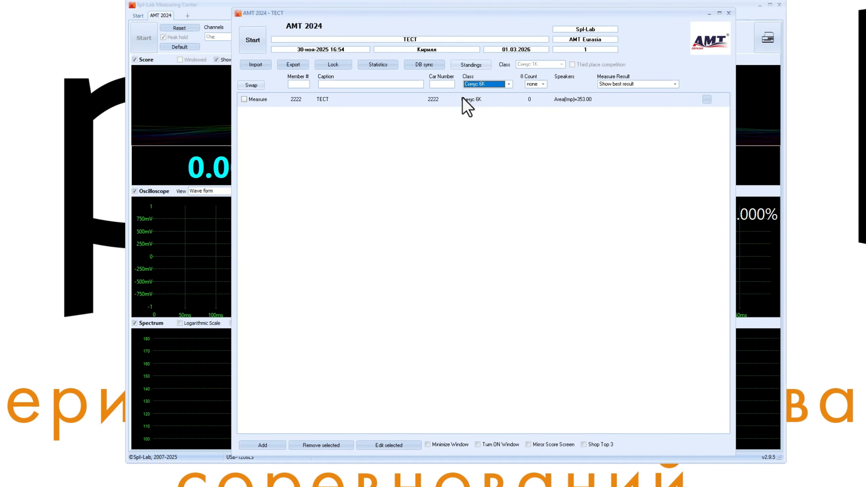
click(509, 84)
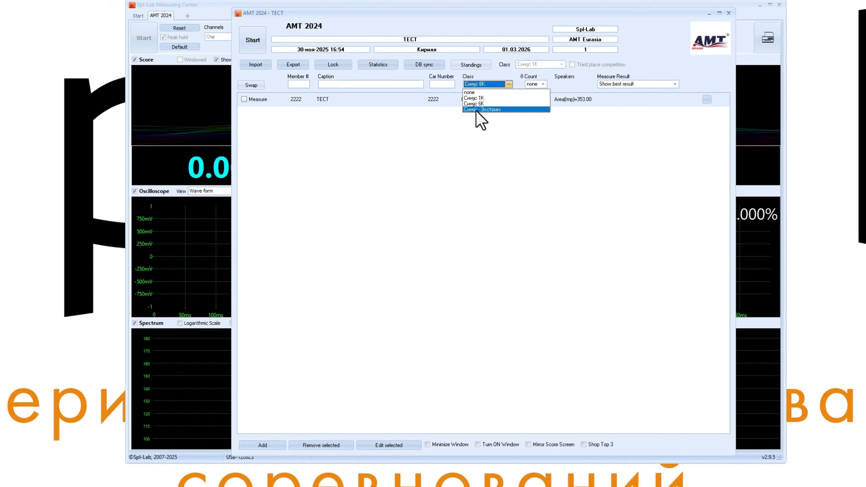
click(476, 110)
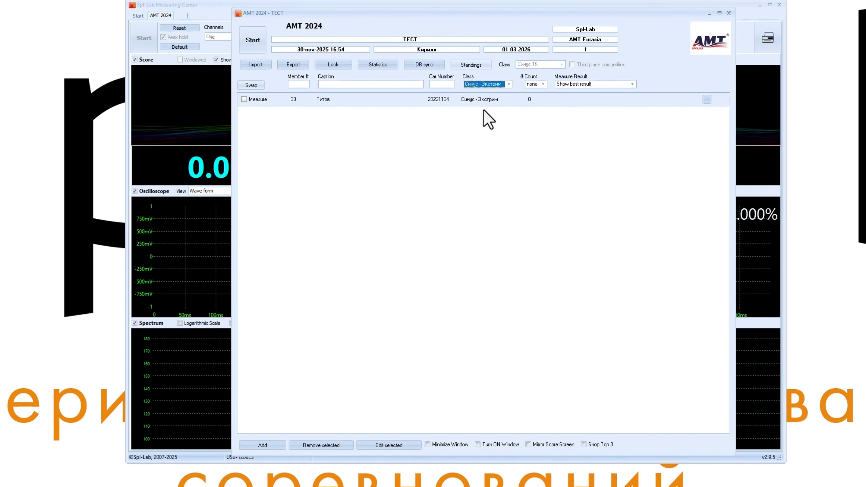
click(508, 84)
click(508, 91)
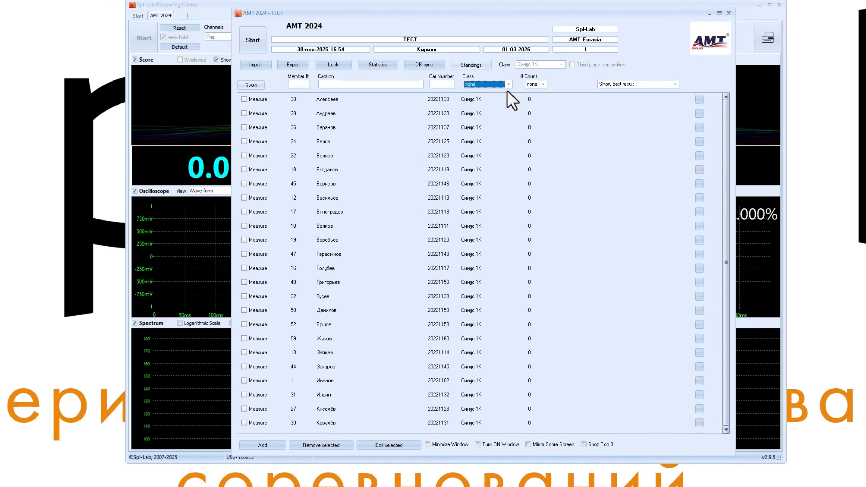
scroll(541, 245, down, 10)
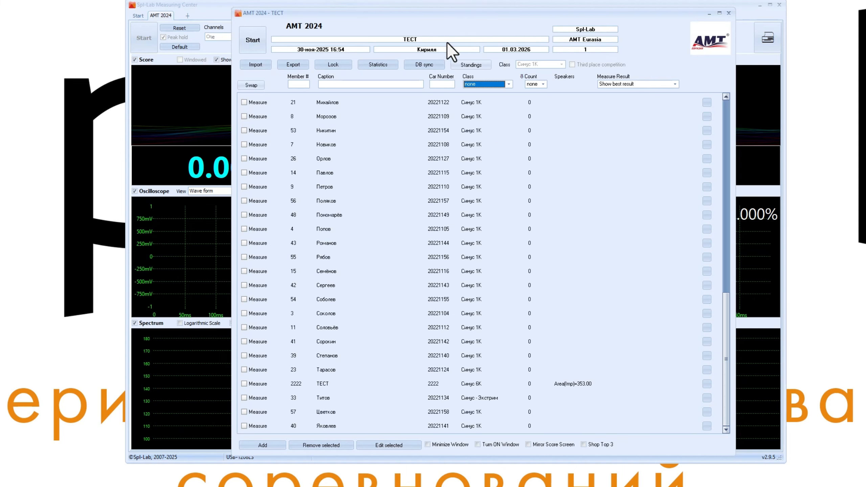
Step: Bring the main measuring window to the front, return to the ТЕСТ event window and reposition it
click(209, 11)
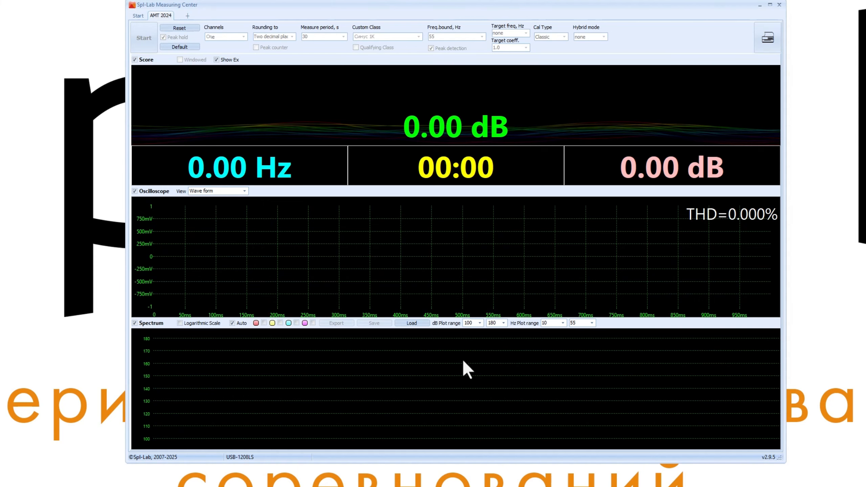
mouse_move(138, 486)
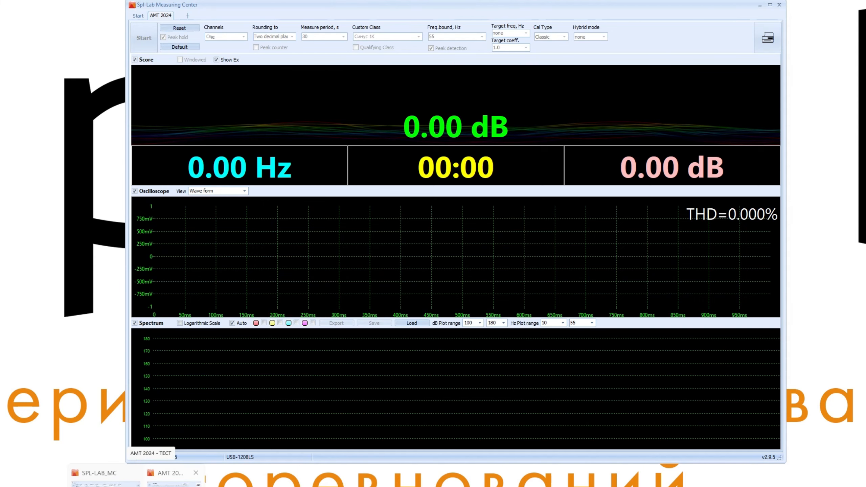
click(174, 485)
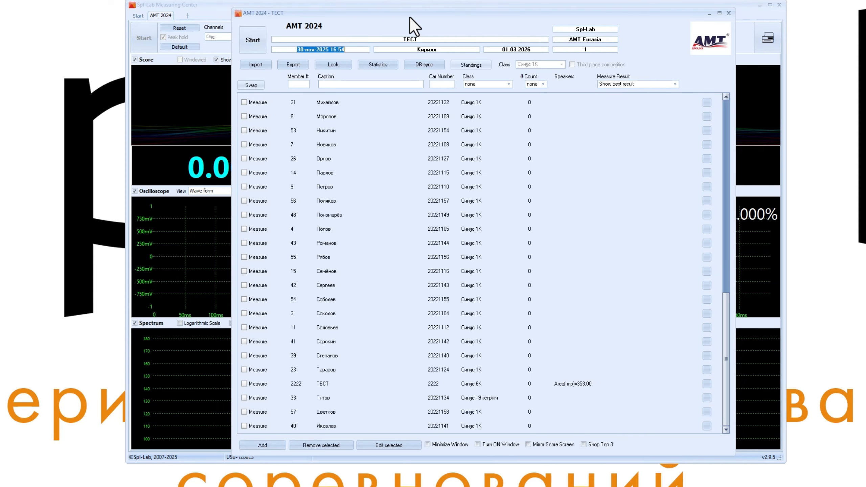
drag(409, 16, 436, 12)
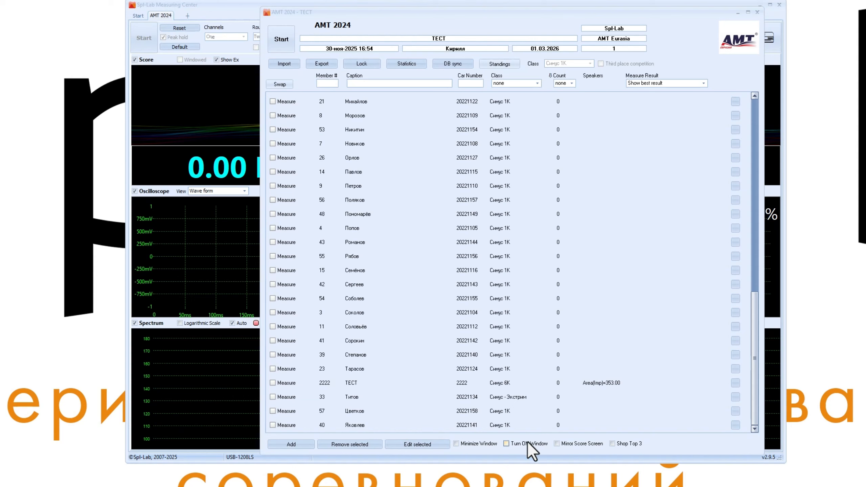
Step: Turn on the separate score window and move it aside so the competitor list is accessible
click(506, 444)
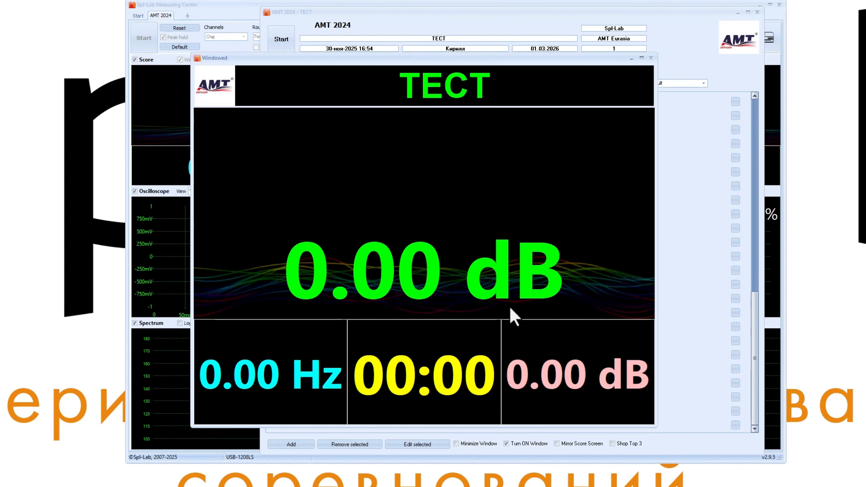
drag(399, 56, 379, 43)
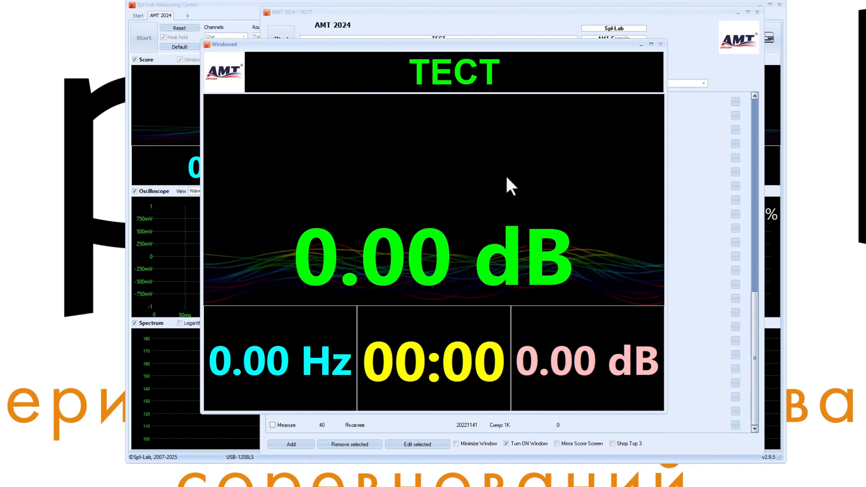
drag(432, 52, 646, 41)
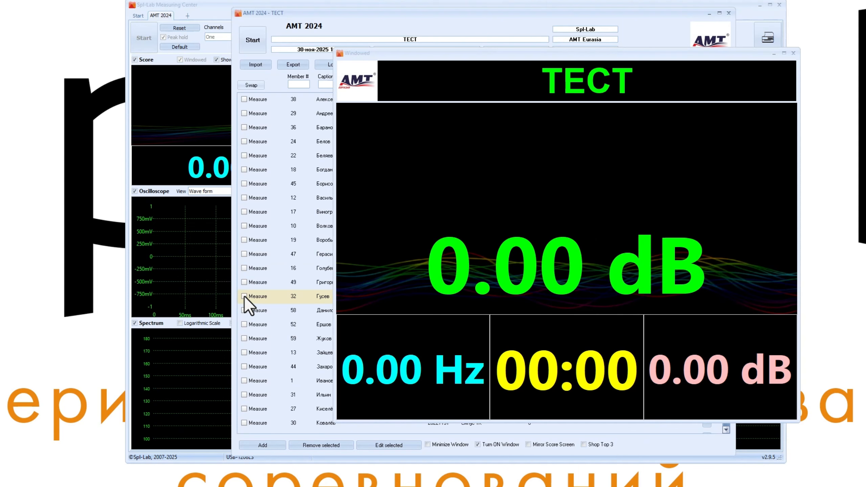
Step: Select members 32 and 58 for measurement and move the score window clear of the event options
click(244, 296)
click(243, 311)
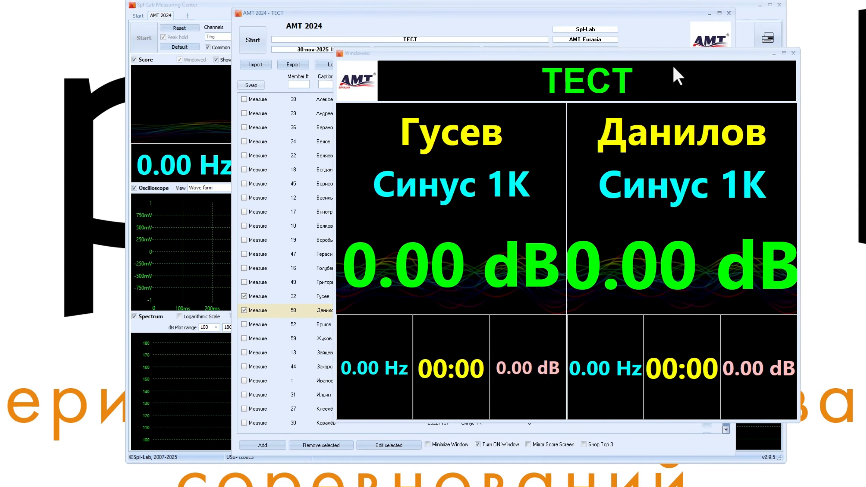
drag(506, 53, 564, 22)
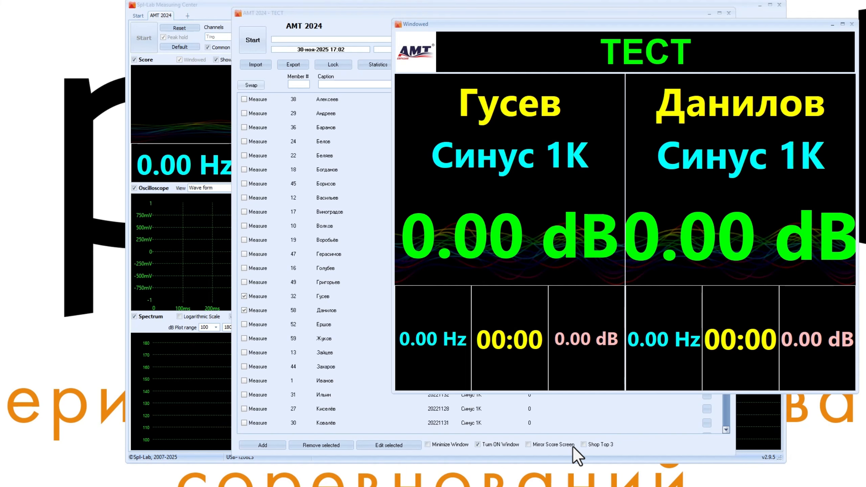
Step: Try mirroring the score screen, compare its competitor order with the main window, and turn mirroring off
click(528, 445)
click(528, 445)
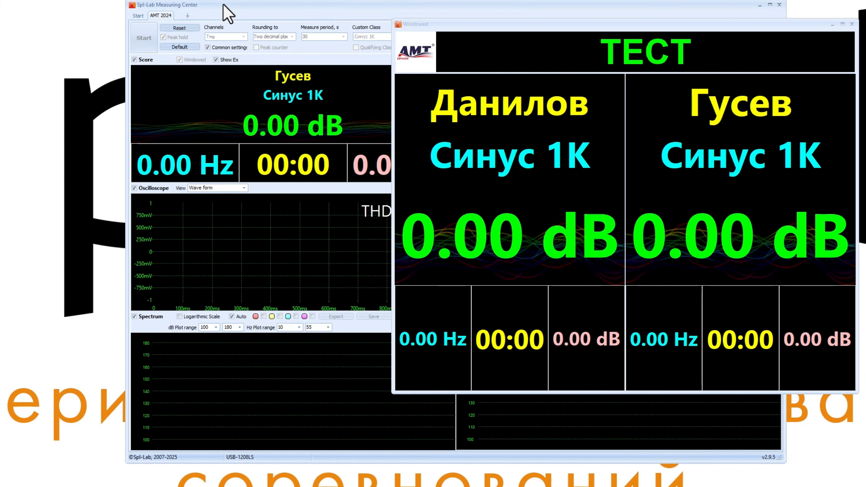
click(226, 13)
drag(463, 26, 308, 186)
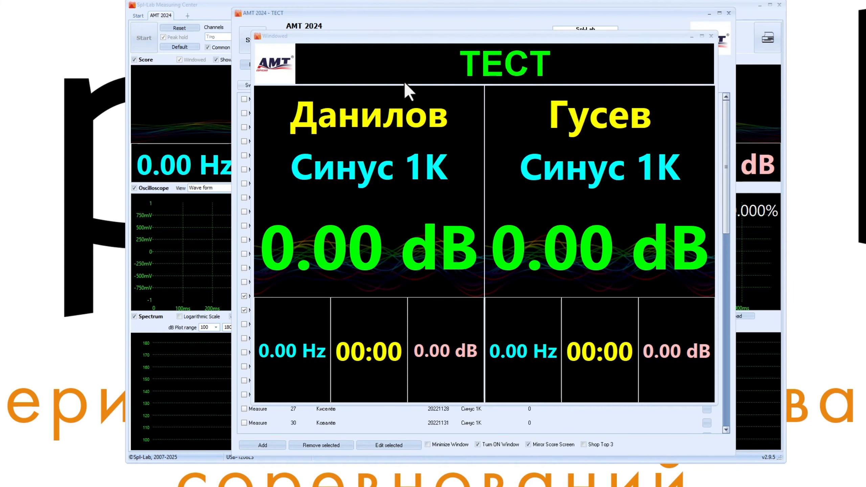
click(531, 446)
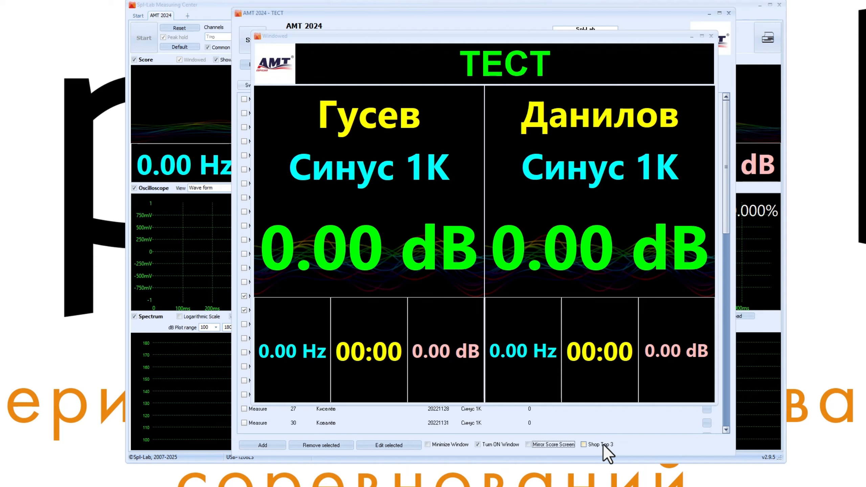
Step: Enable the Shop Top 3 option and turn off the separate score window
click(584, 444)
click(502, 444)
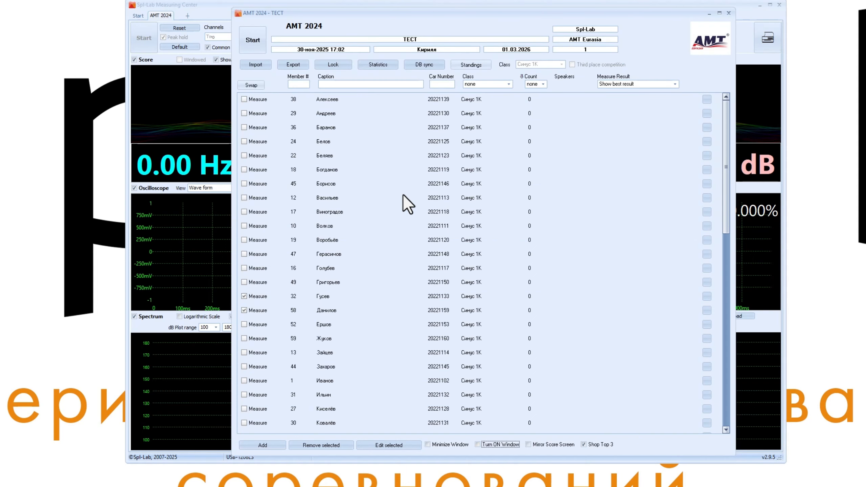
Step: Examine the list entries of members 32 and 58, which are selected for measurement
scroll(417, 205, down, 4)
scroll(421, 209, up, 4)
click(471, 268)
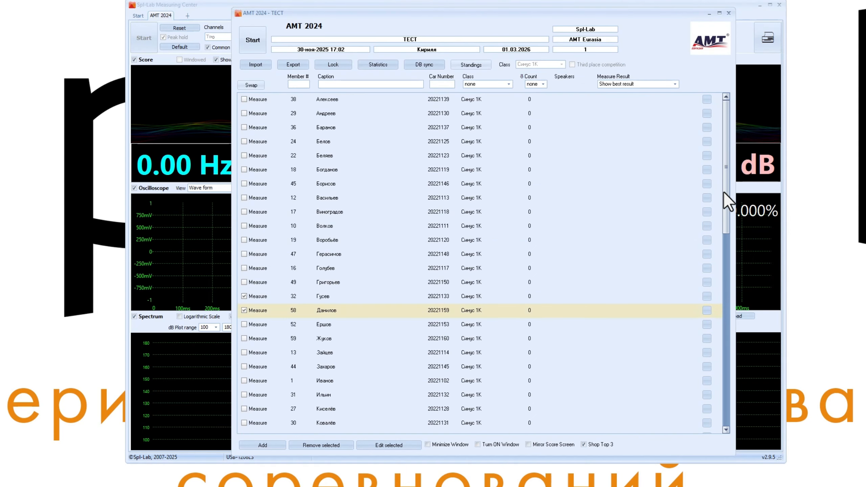
drag(725, 183, 726, 205)
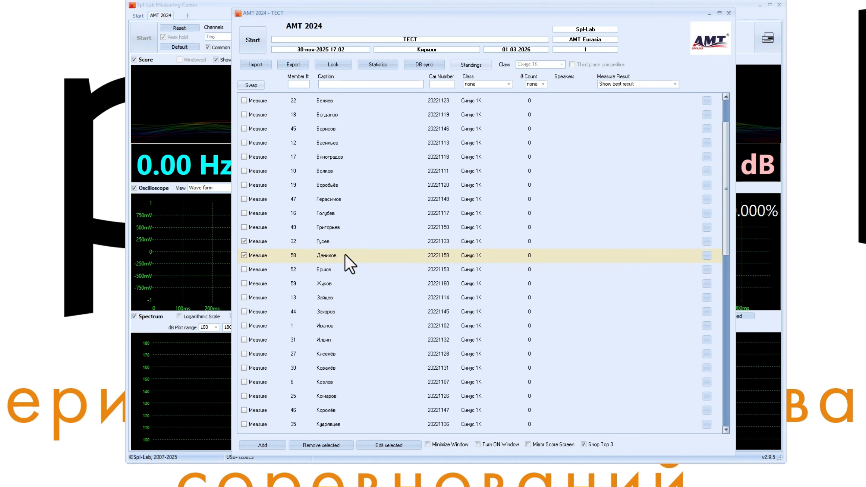
click(344, 243)
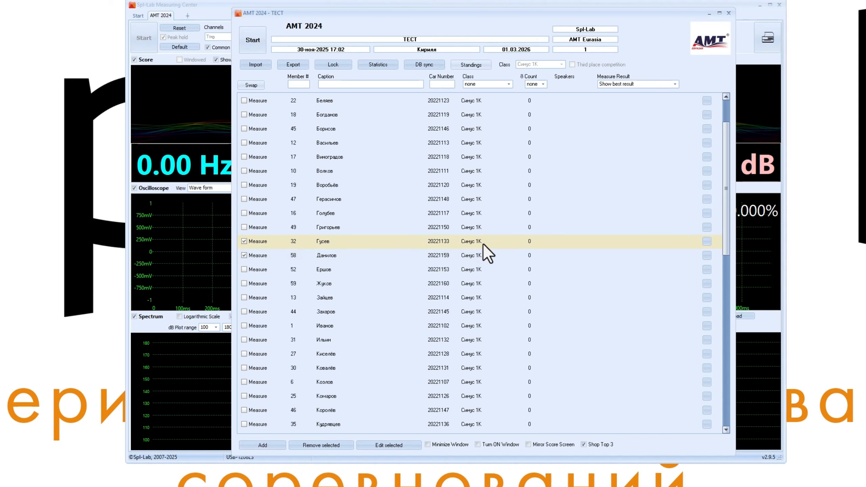
click(469, 259)
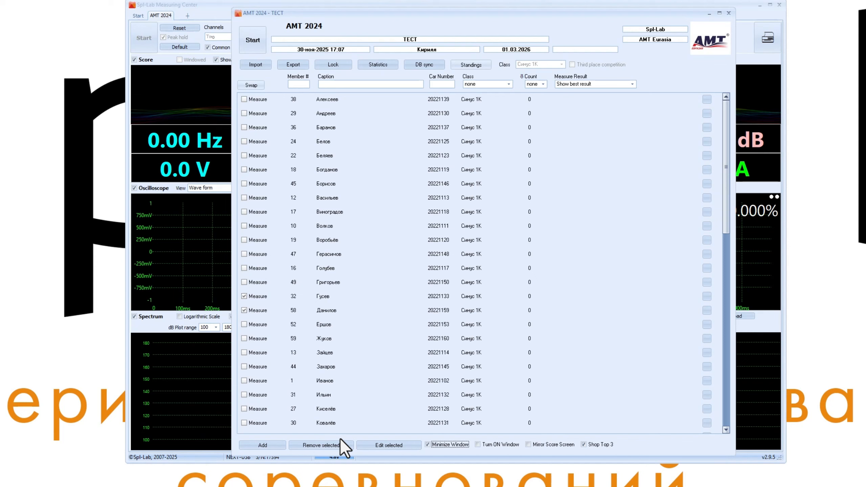
Step: Enable the Minimize Window option and start the measurement of members 32 and 58
click(446, 443)
click(255, 47)
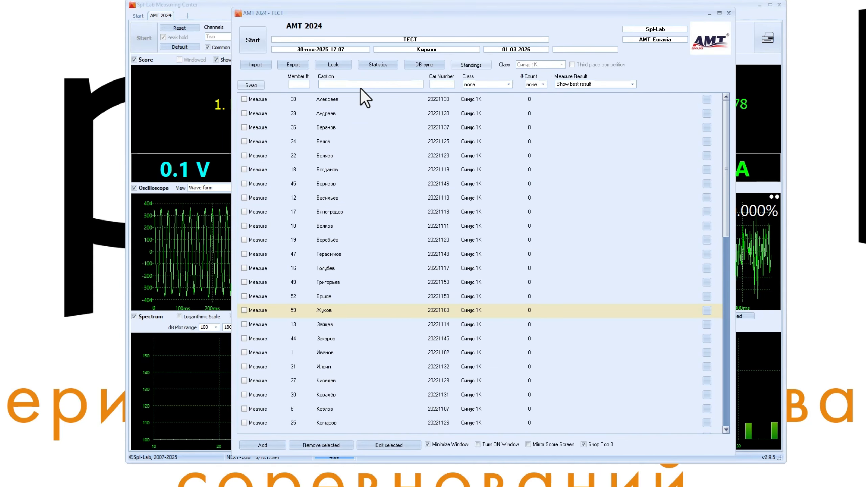
Step: Find member 32's measured result in the competitor list, open its details and bring the details window into view
drag(404, 15, 414, 16)
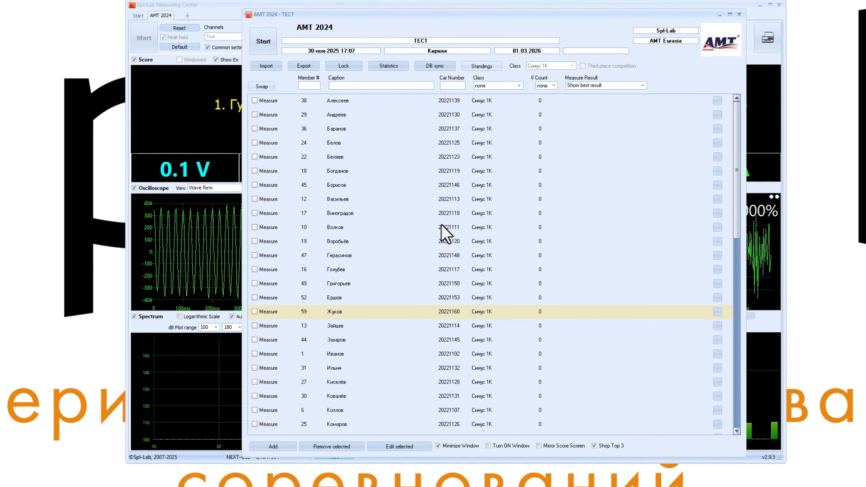
scroll(378, 396, down, 10)
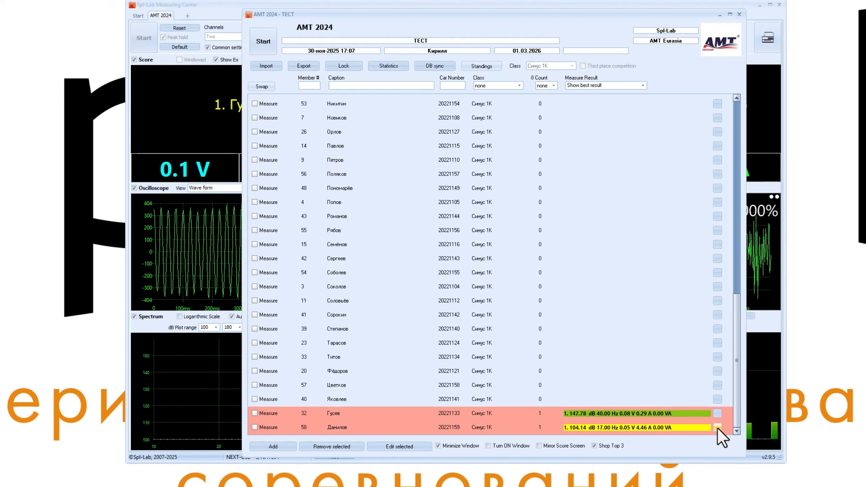
click(717, 413)
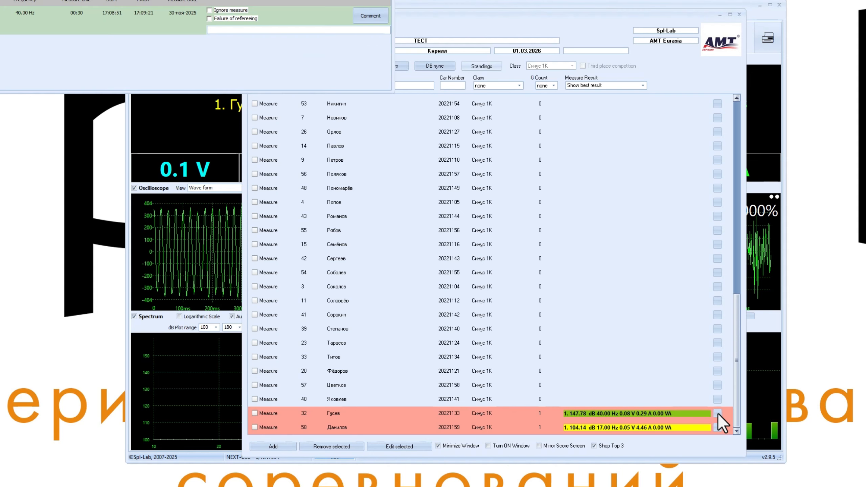
drag(256, 0, 557, 157)
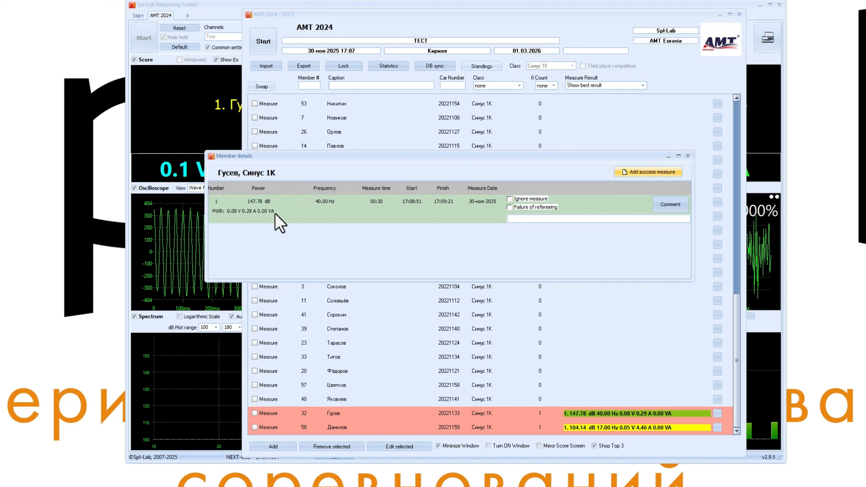
Step: Try the Ignore measure and Failure of refereeing flags on member 32's first measurement, clearing each one
click(509, 199)
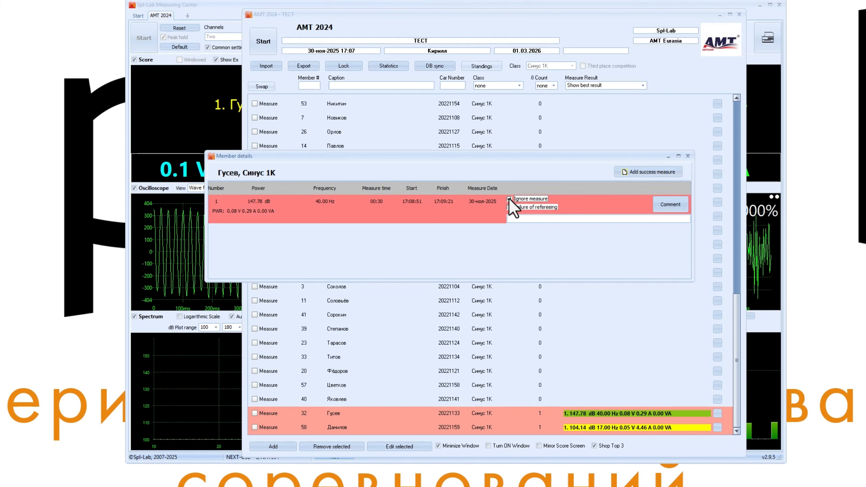
click(510, 199)
click(510, 207)
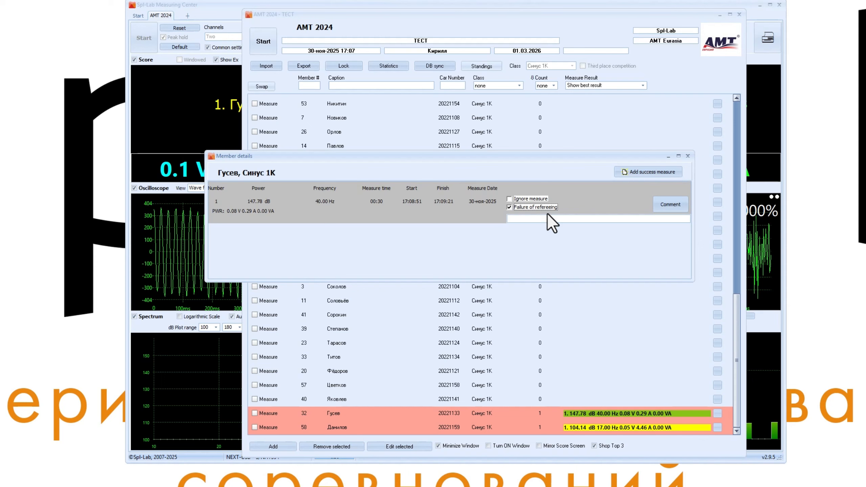
click(509, 207)
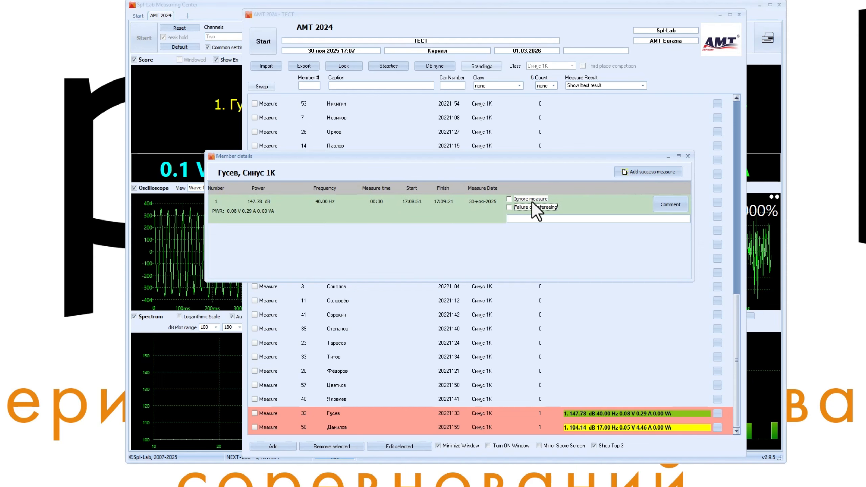
Step: Mark member 32's first measurement as ignored with the comment 111111, and add a success measure
click(510, 199)
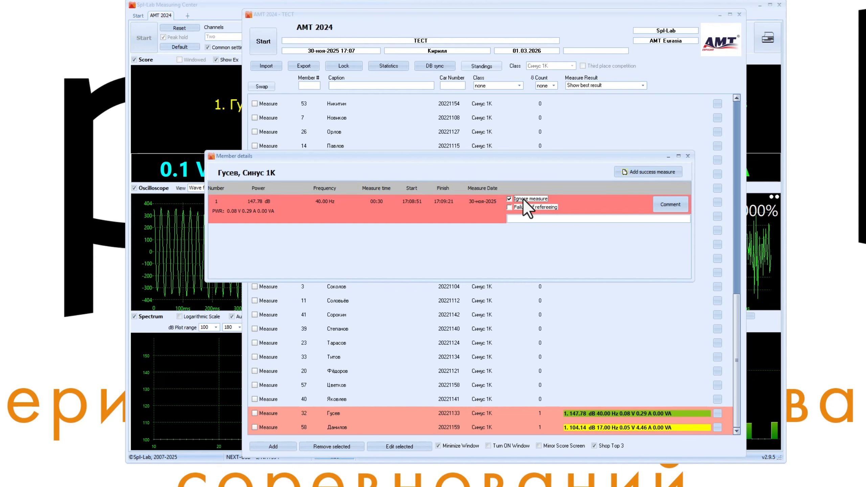
click(663, 204)
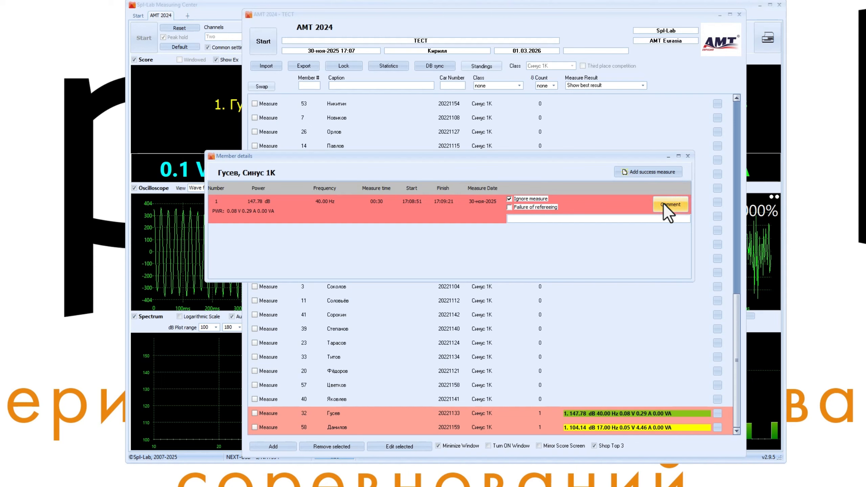
text(111111)
click(637, 173)
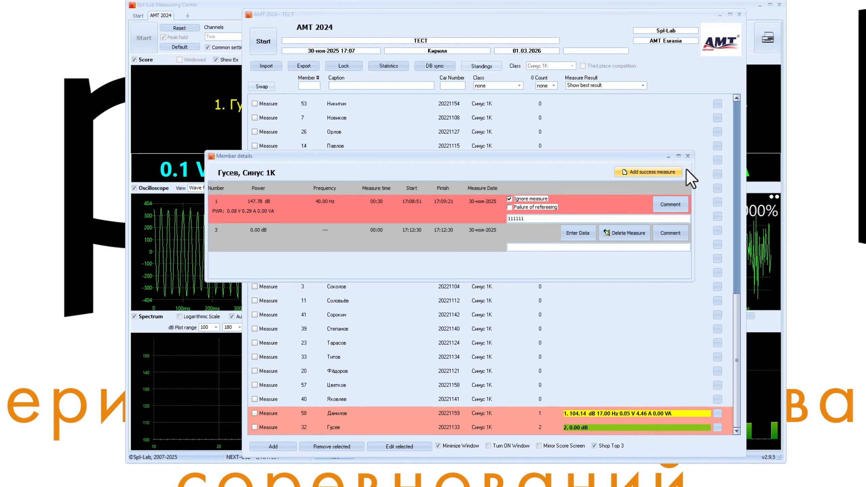
Step: Enter 150 dB SPL and a frequency of 50 Hz for member 32's added measure, save it and close the details
click(579, 234)
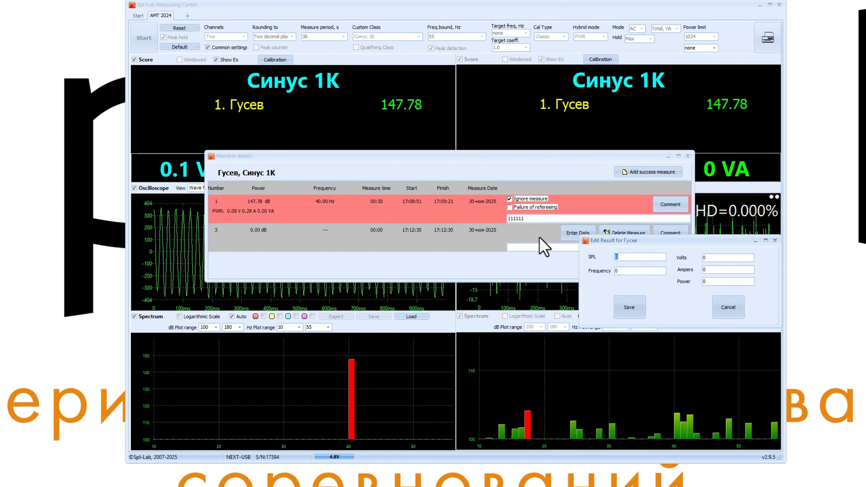
text(150)
drag(628, 258, 612, 258)
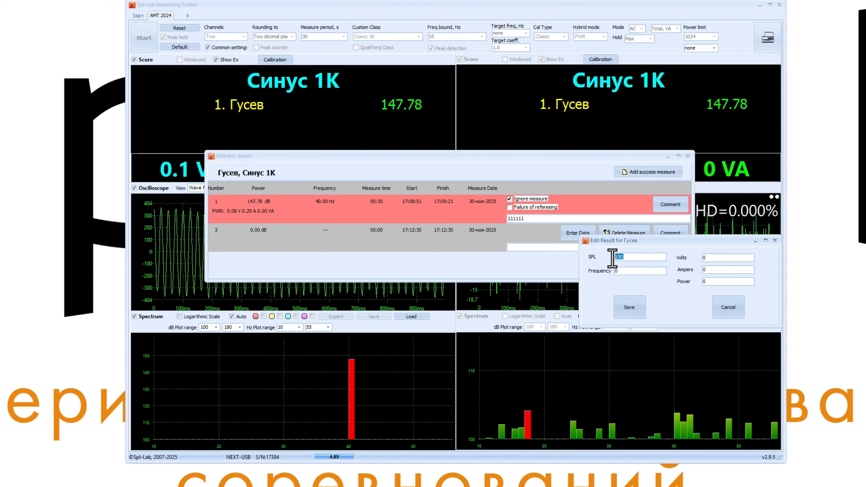
click(628, 271)
text(50)
click(635, 313)
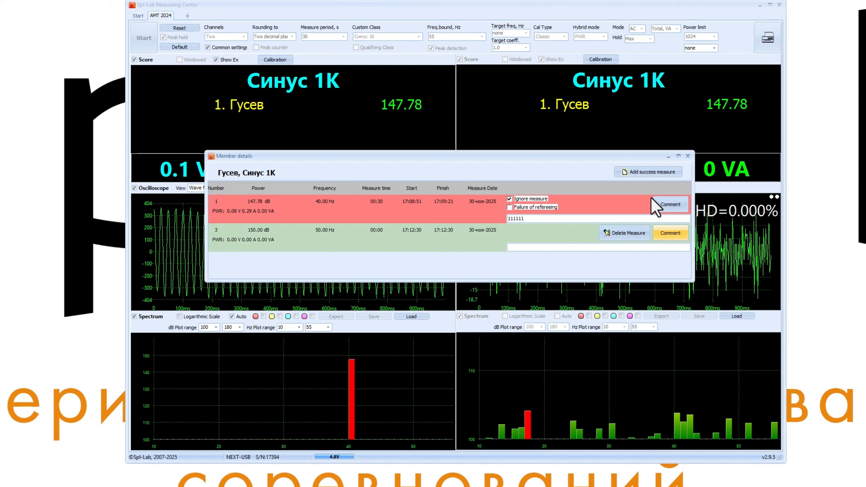
click(689, 155)
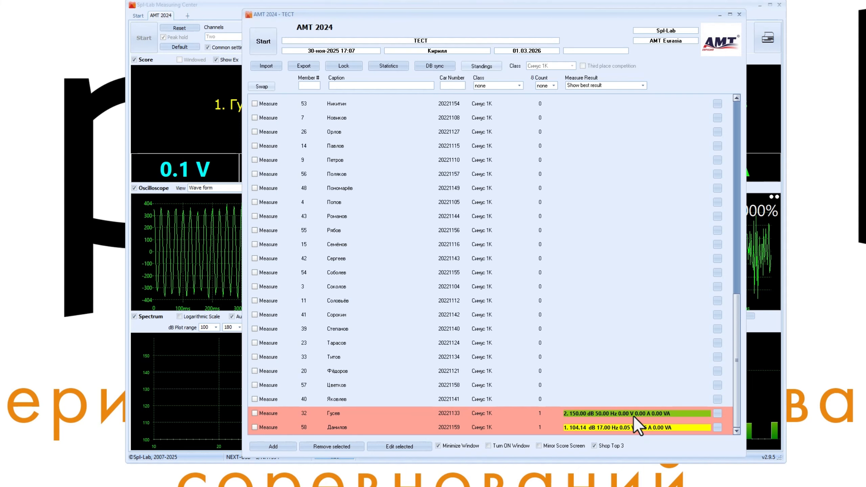
Step: Add a success measure to member 58 with an SPL of 152 dB and save it
click(718, 429)
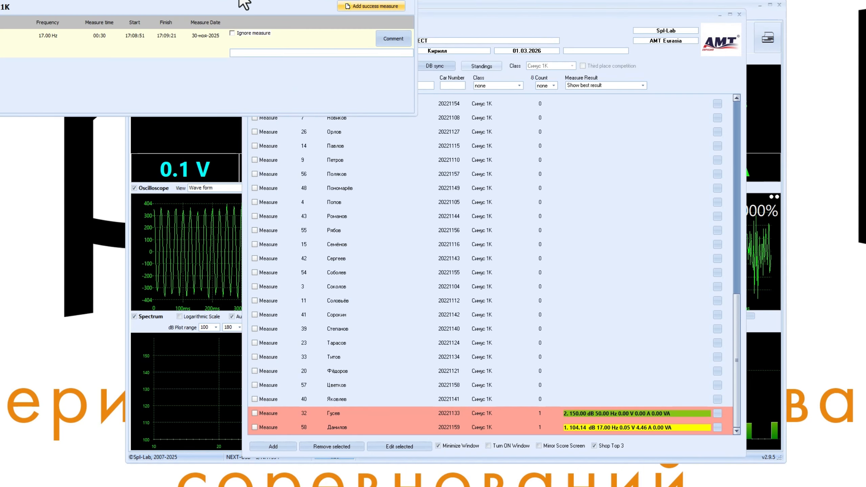
drag(242, 4, 550, 128)
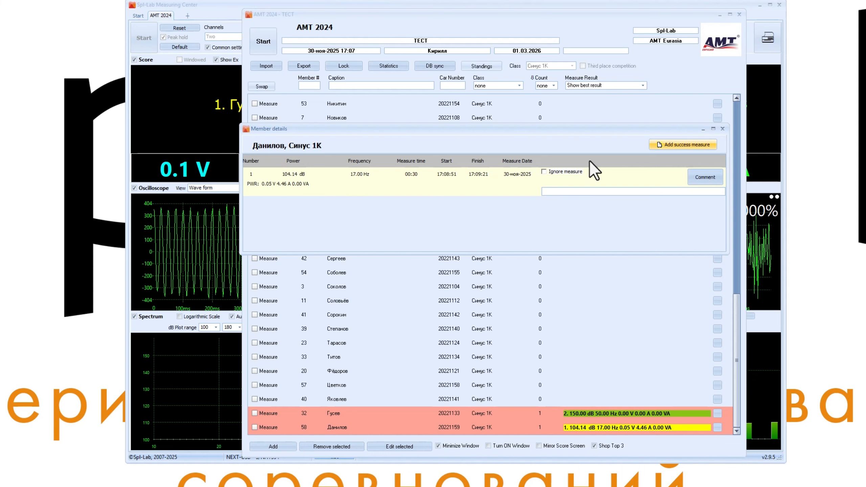
click(668, 172)
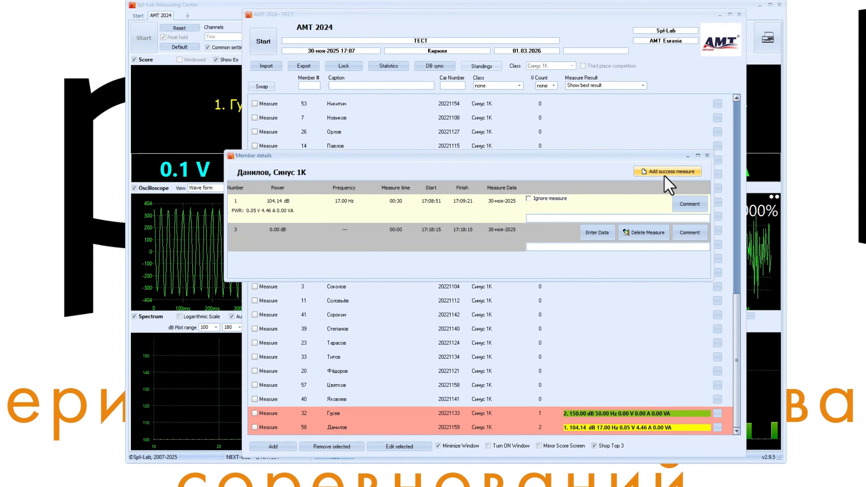
click(597, 232)
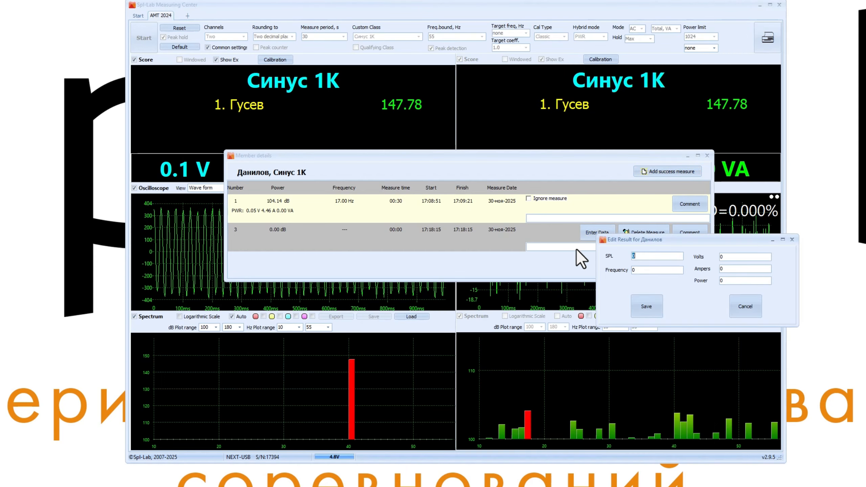
text(152)
click(647, 307)
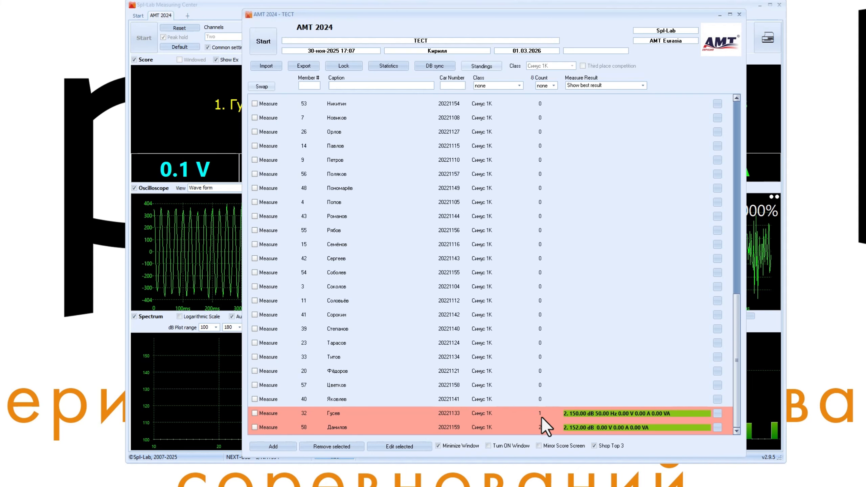
Step: Review member 32's measures in the details window, then close it
click(718, 414)
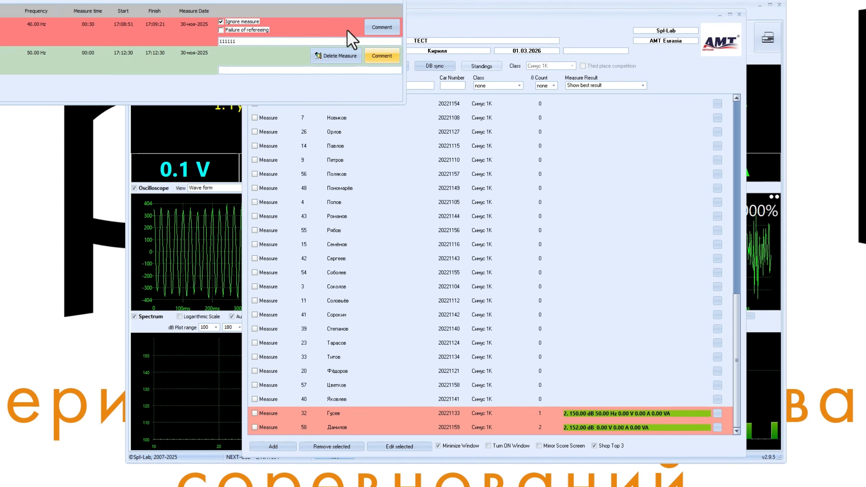
drag(552, 123, 572, 163)
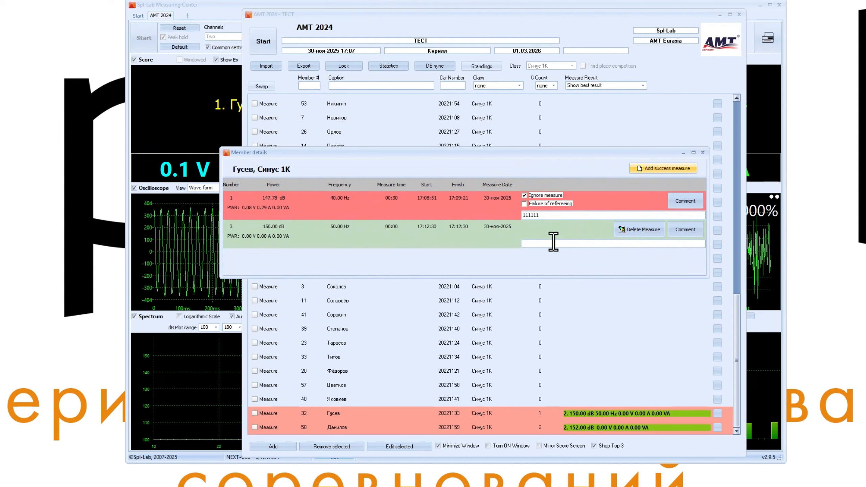
click(703, 153)
Step: Set the frequency of member 58's added measure to 25 Hz and close the details
click(717, 413)
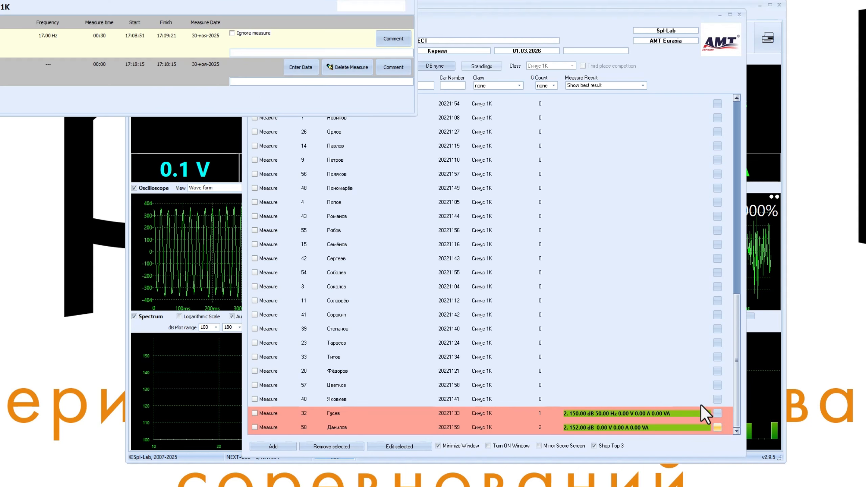
drag(263, 4, 610, 170)
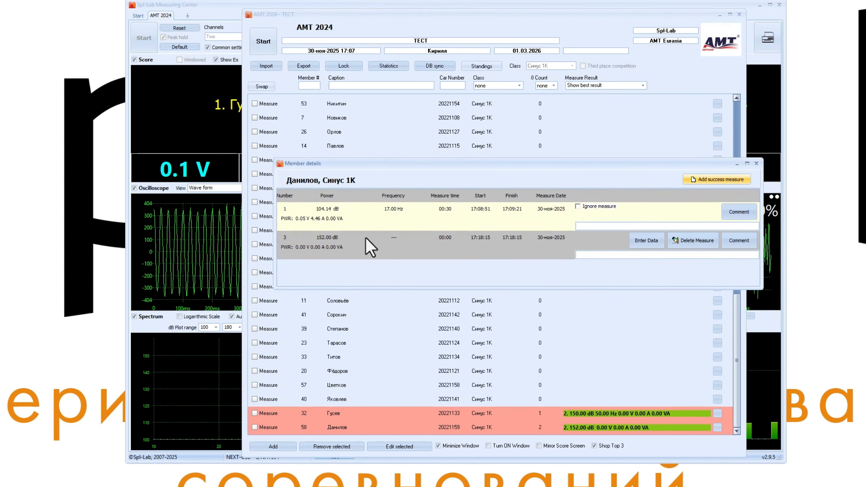
click(391, 241)
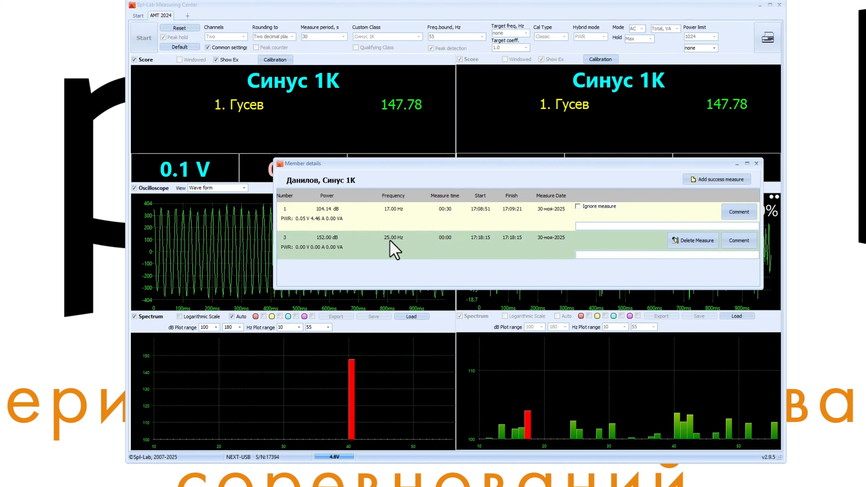
click(755, 164)
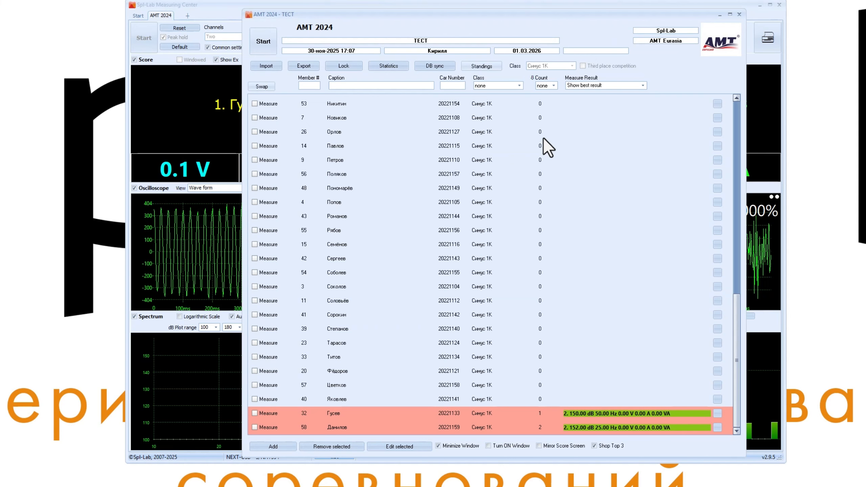
Step: Try the Count filter at 0, restore it to none, and sort the competitor list by measure result
click(554, 85)
click(549, 95)
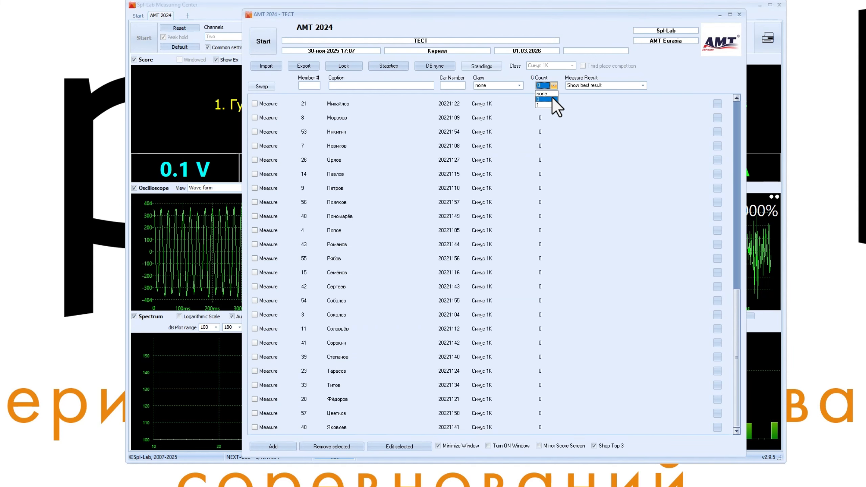
click(596, 84)
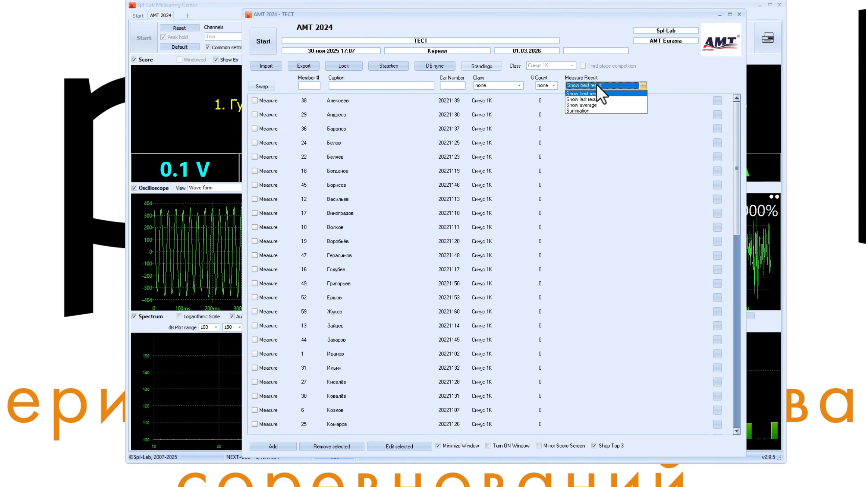
click(735, 186)
drag(740, 188, 706, 397)
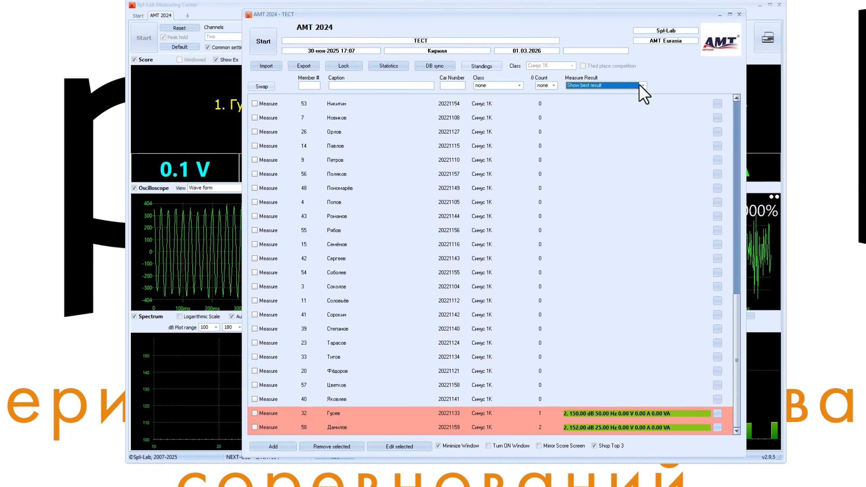
click(592, 78)
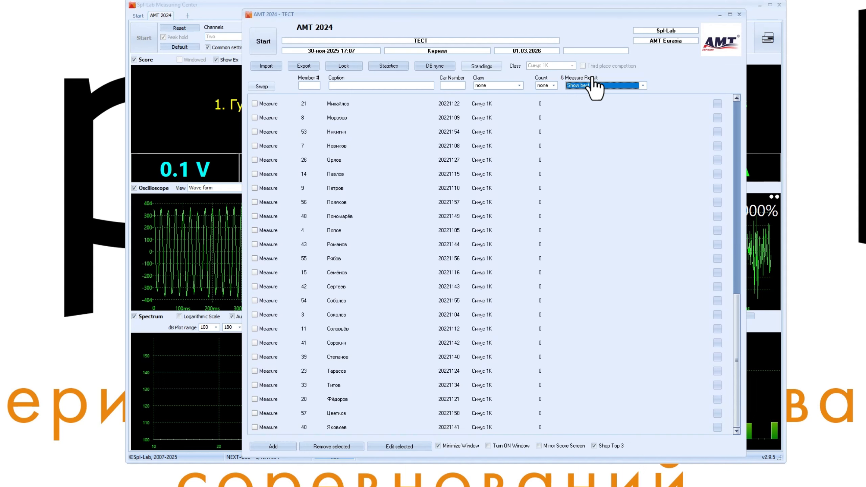
drag(738, 300, 633, 95)
Step: Switch the measure result mode to Show last result, Show average and finally Summation
click(638, 86)
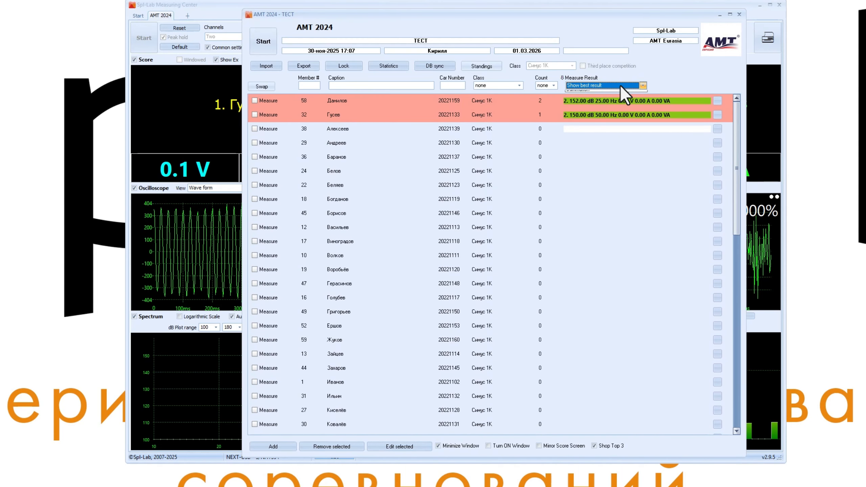
click(608, 99)
click(611, 84)
click(607, 103)
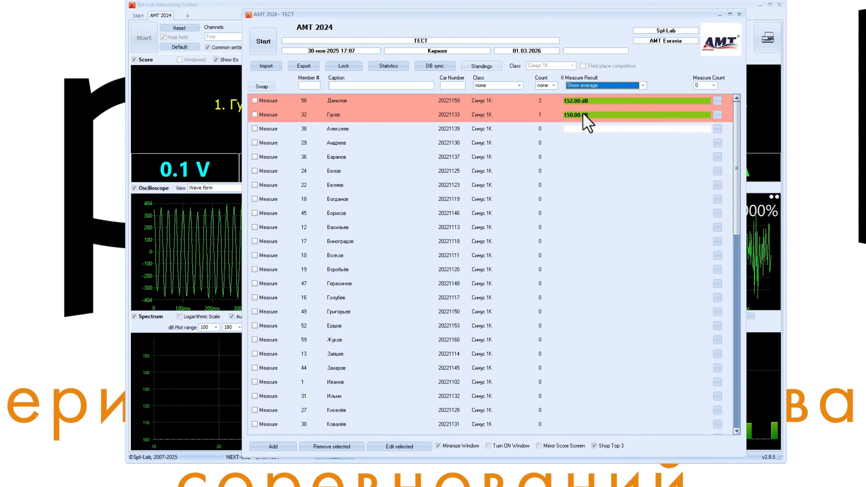
click(604, 86)
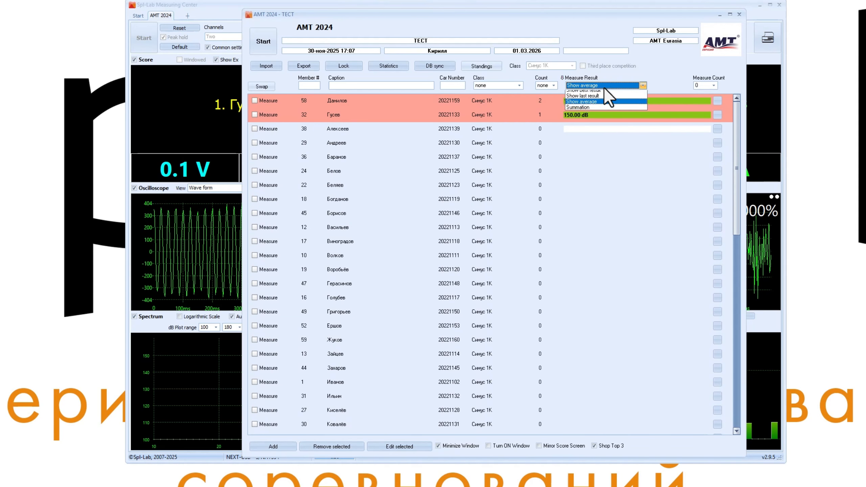
click(601, 108)
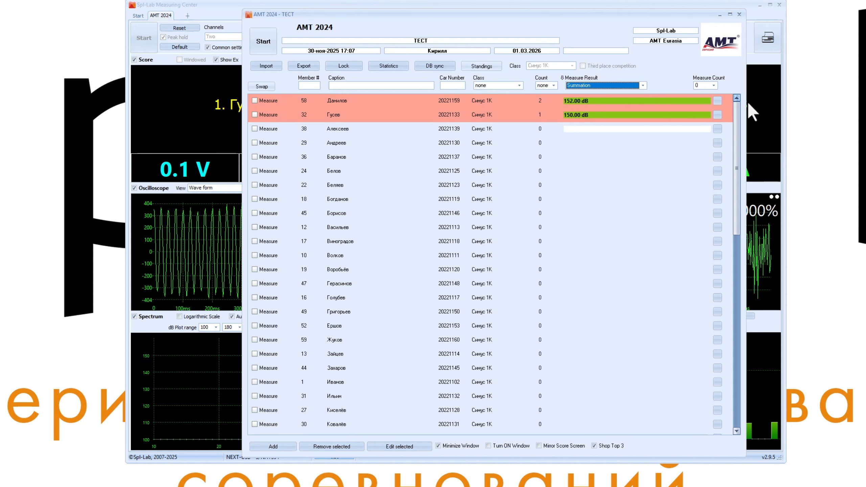
Step: Clear the Ignore measure flag on member 32's first measurement and close the details
click(716, 115)
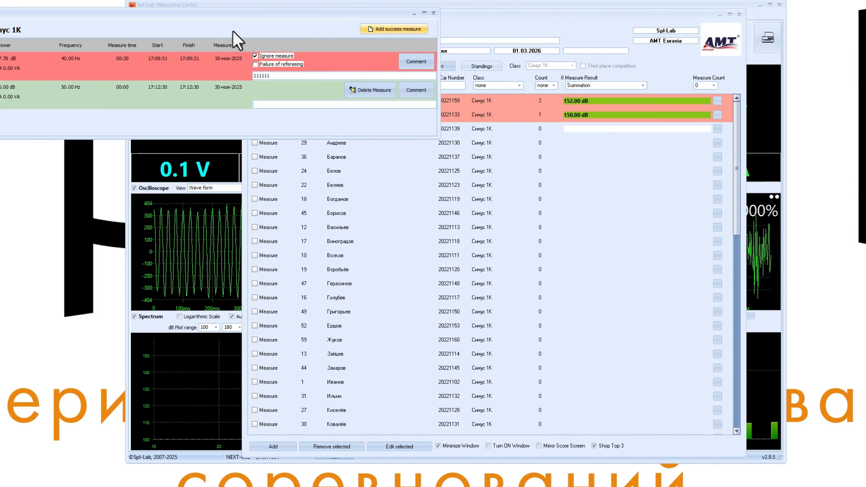
click(255, 55)
drag(245, 13, 534, 176)
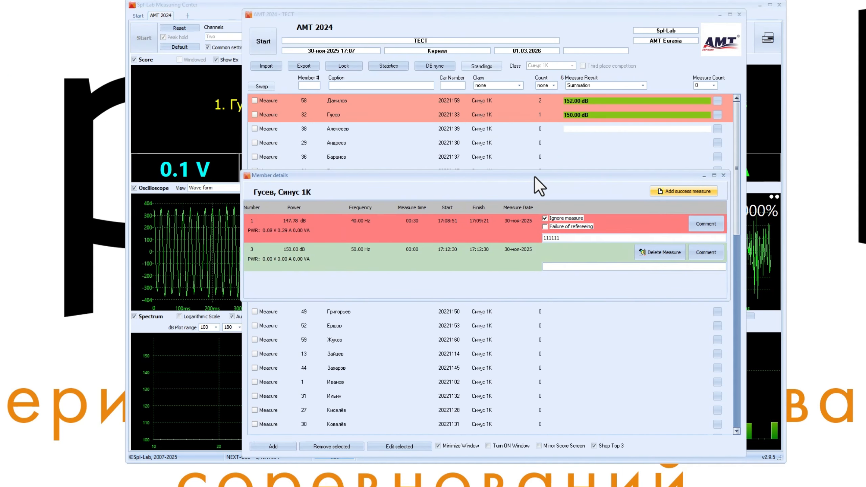
click(545, 218)
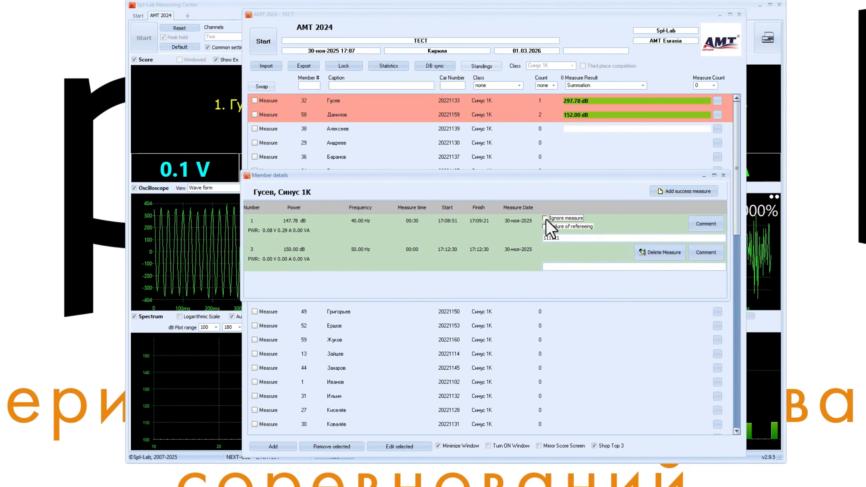
click(724, 175)
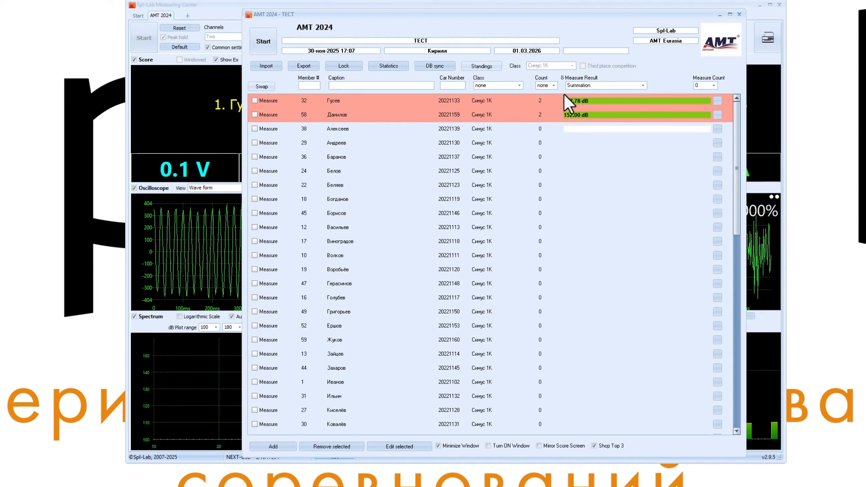
Step: Try the Show average measure result mode and return to Summation
click(643, 86)
click(591, 107)
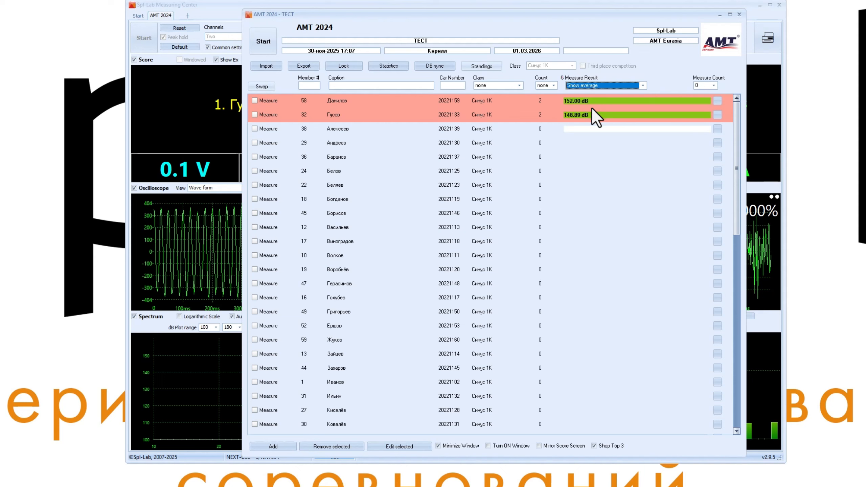
click(605, 89)
click(605, 100)
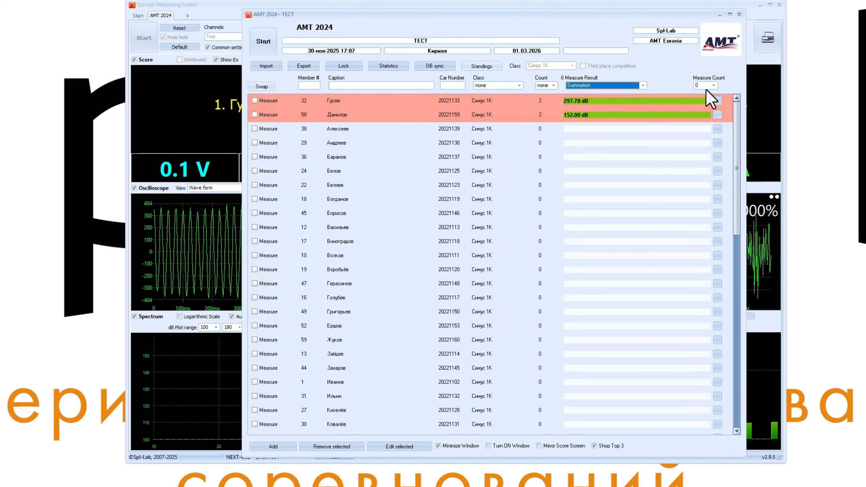
Step: Try a Measure Count of 2 for the summed results, then set it to 1
click(713, 85)
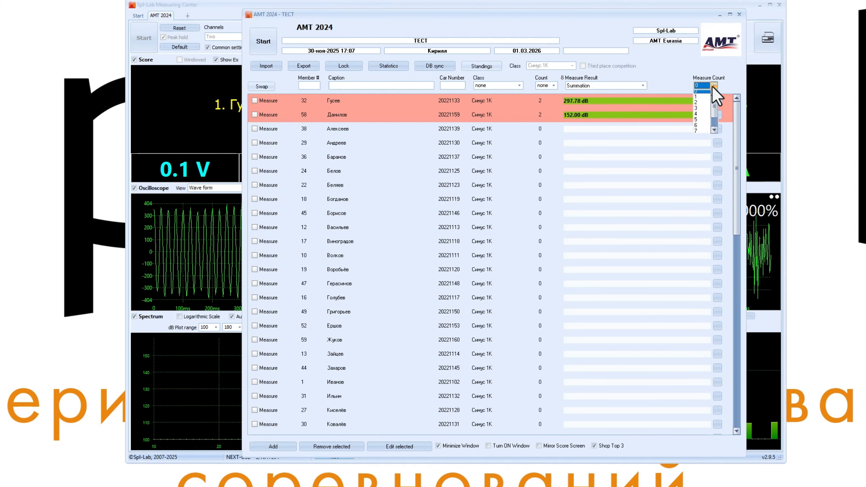
click(704, 104)
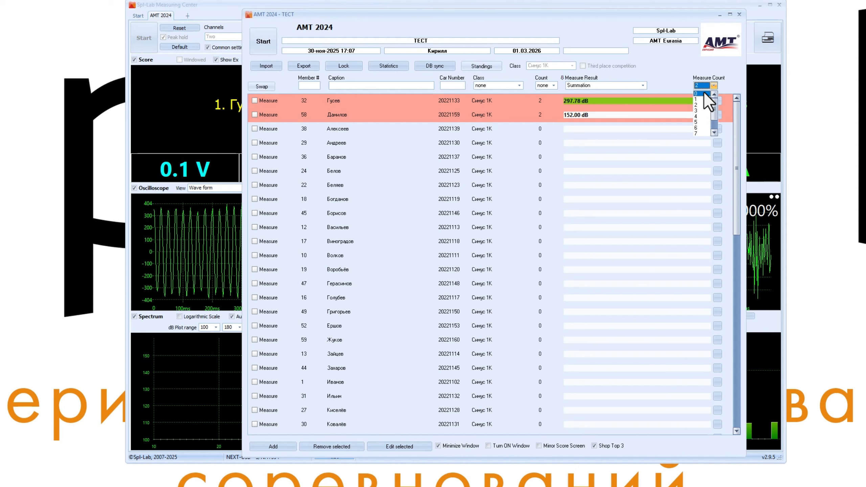
click(703, 98)
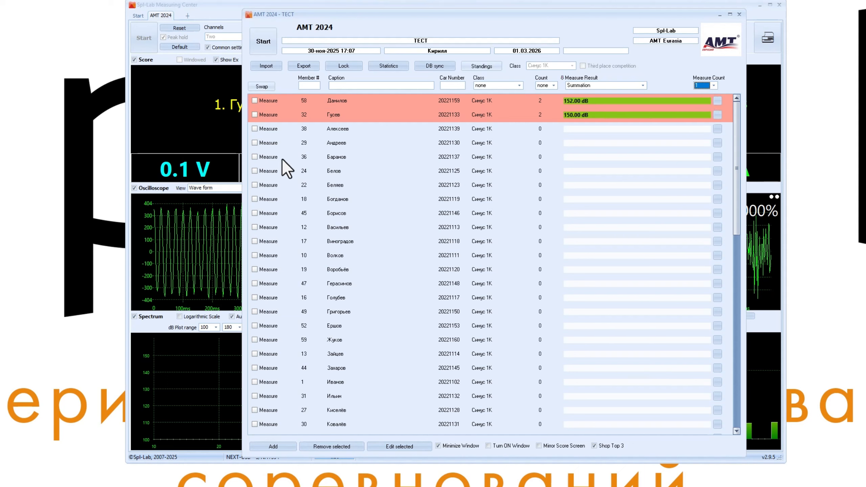
Step: Select members 38 and 29 for measurement and turn on the separate score window
click(255, 129)
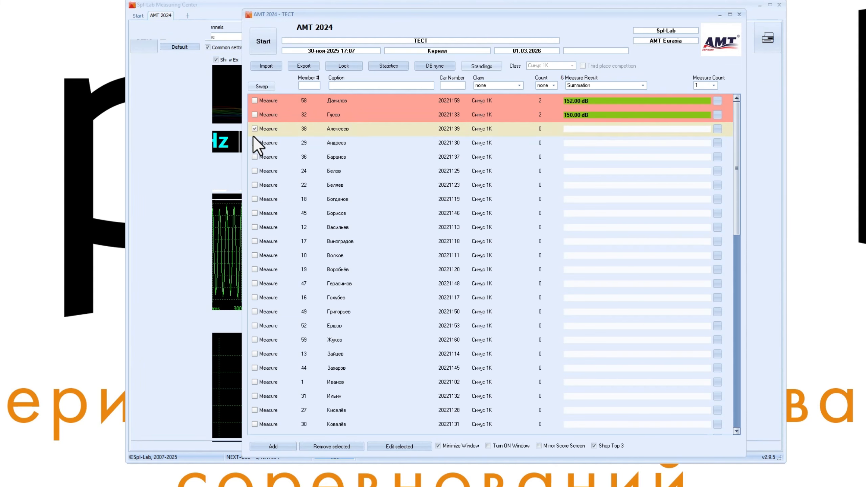
click(254, 143)
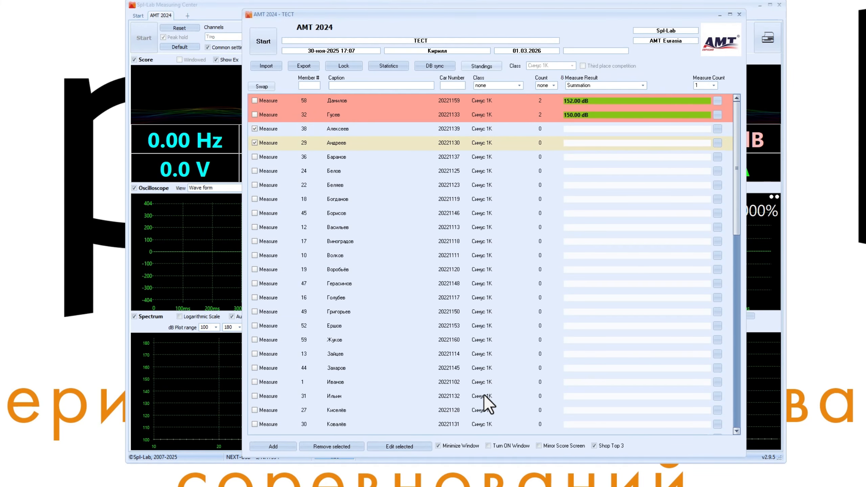
click(508, 446)
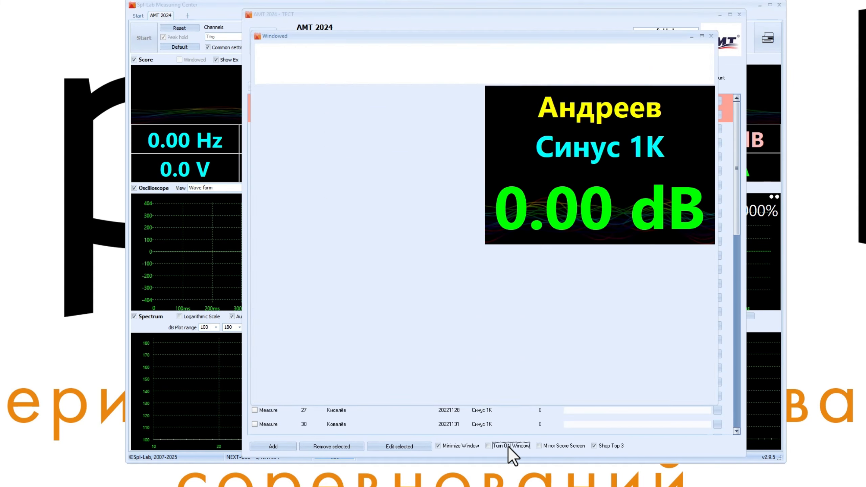
Step: Move the score window clear of the member list and try swapping the two selected members' sides on the score display
drag(421, 40, 552, 67)
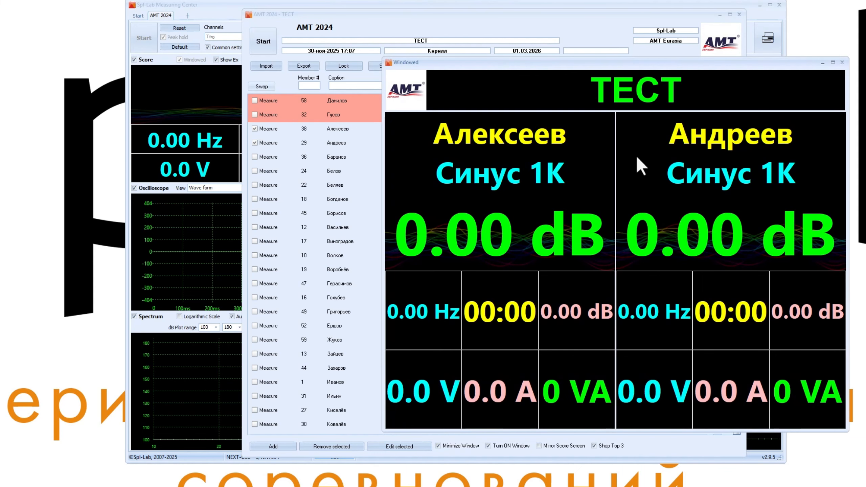
click(262, 85)
click(261, 85)
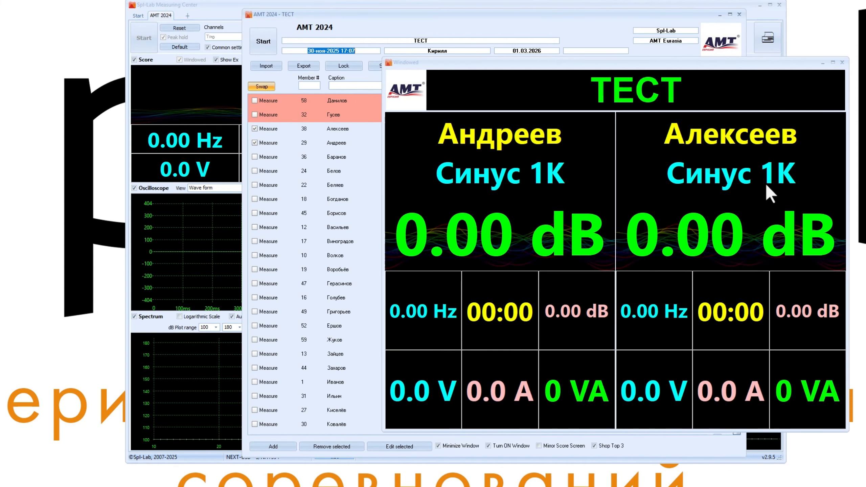
click(261, 86)
click(269, 86)
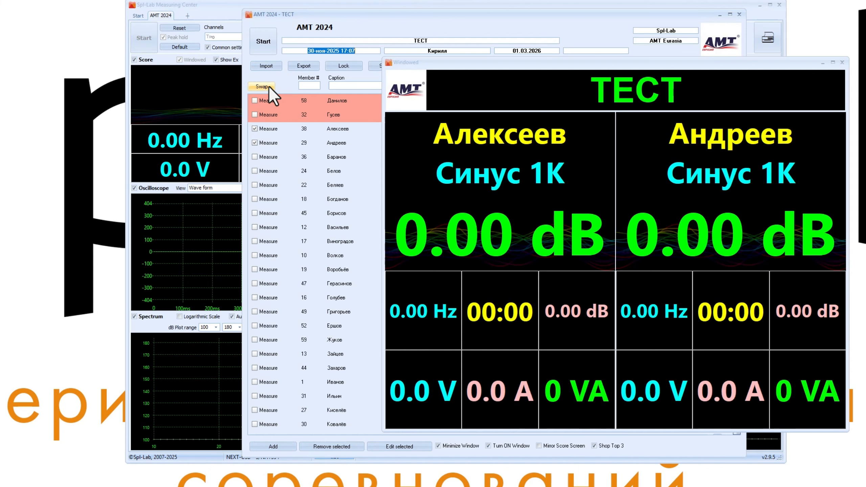
click(269, 86)
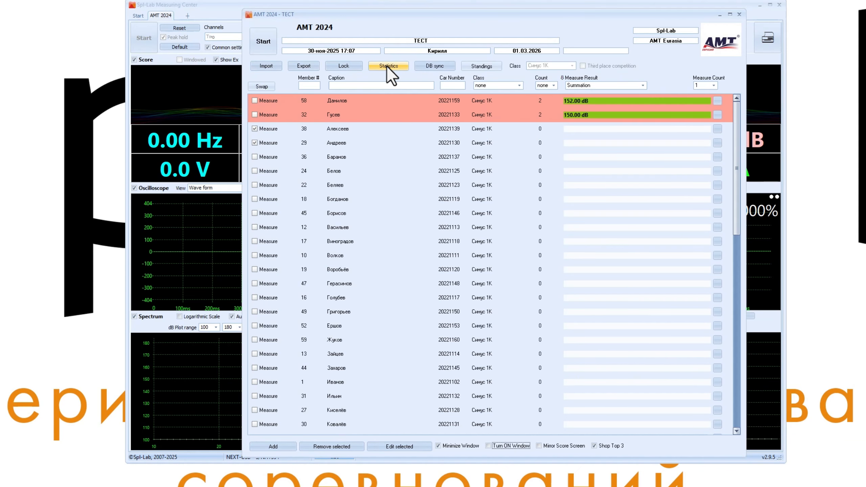
Step: Review the event statistics for member counts and percentages by number of measurements, and close them
click(388, 66)
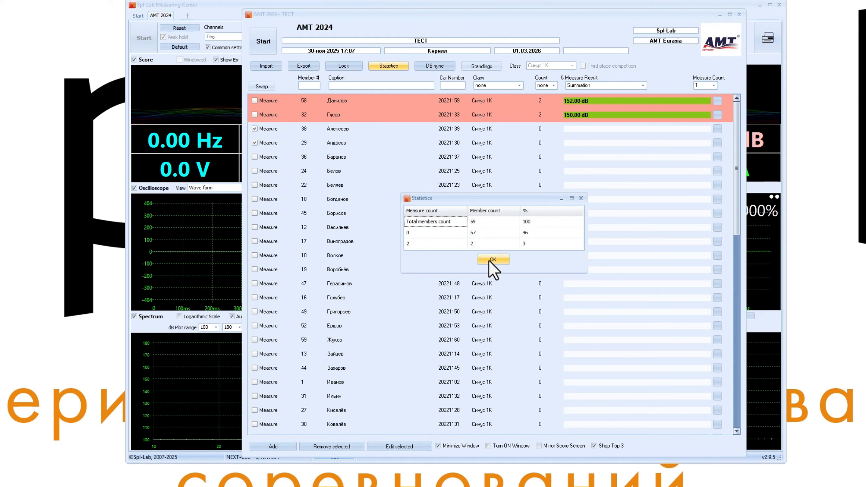
click(540, 222)
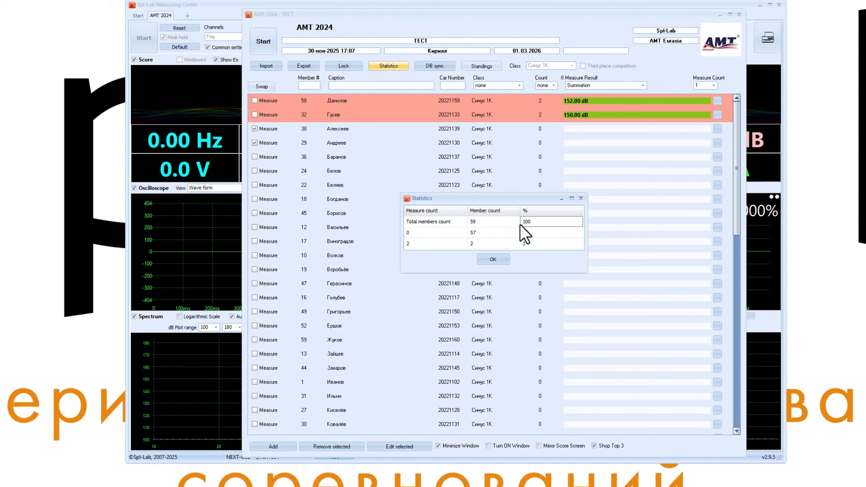
click(480, 222)
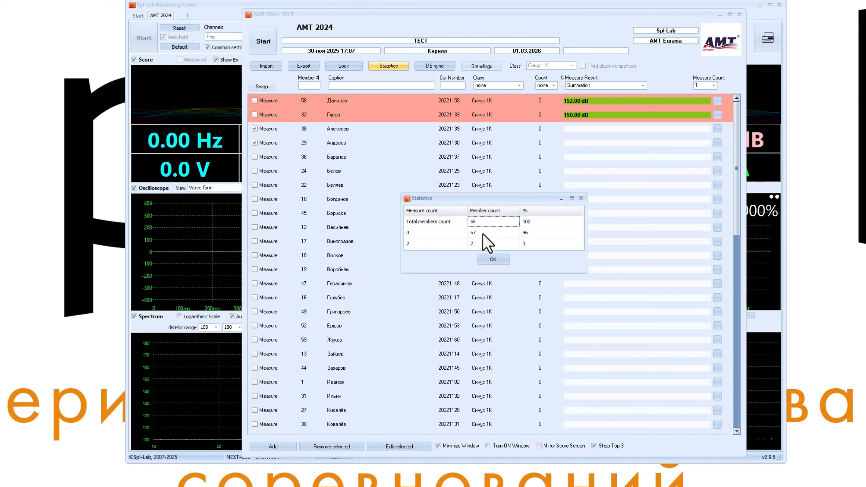
click(421, 235)
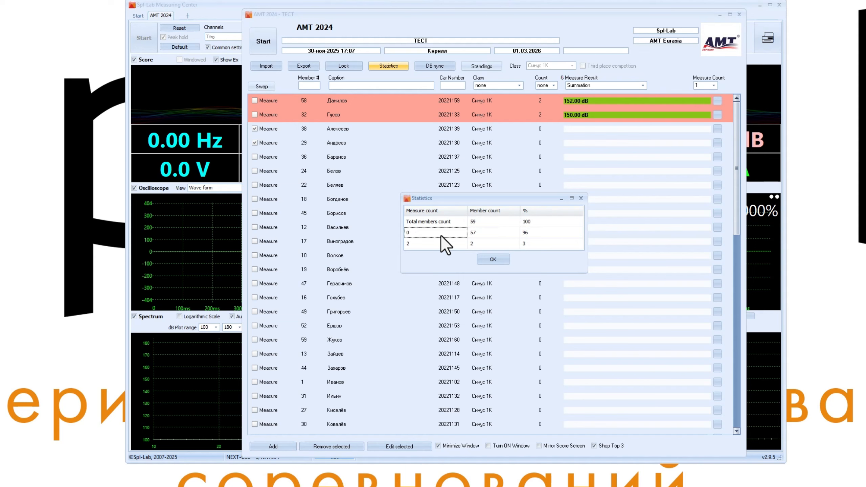
click(481, 233)
click(426, 245)
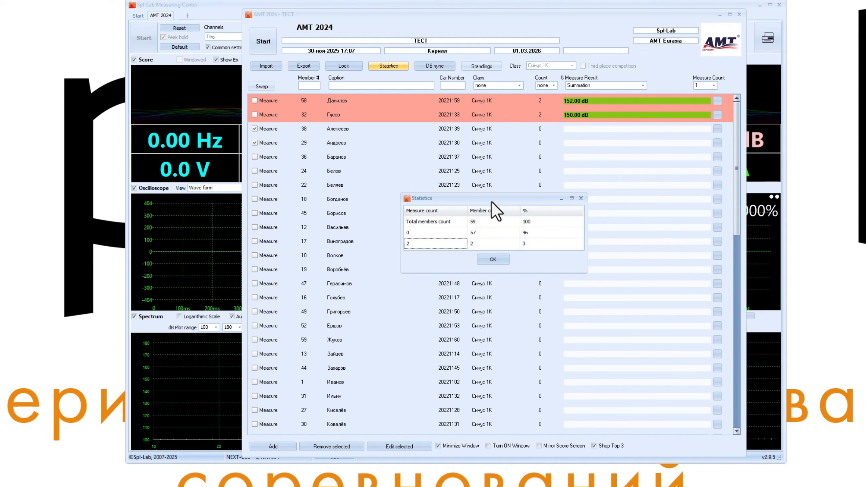
click(486, 240)
click(556, 244)
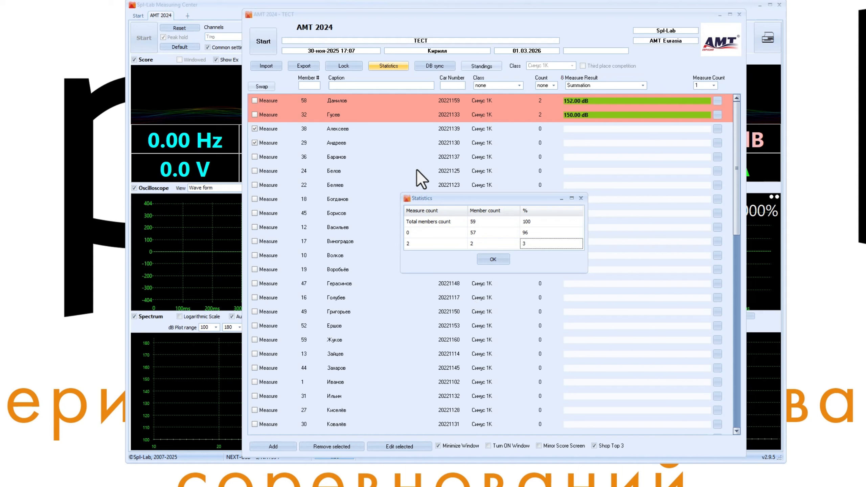
click(493, 260)
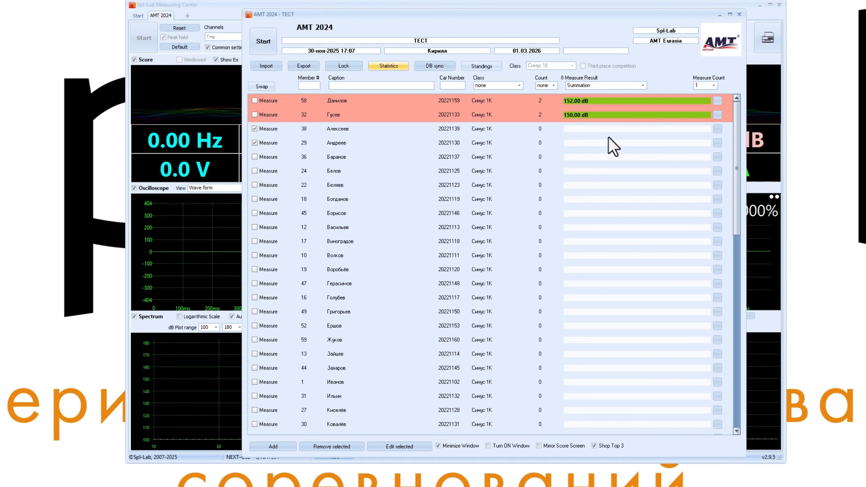
Step: Close the active event and open the ТЕСТ event of 30-ноя-2025 17:07 from the list of all events
click(738, 14)
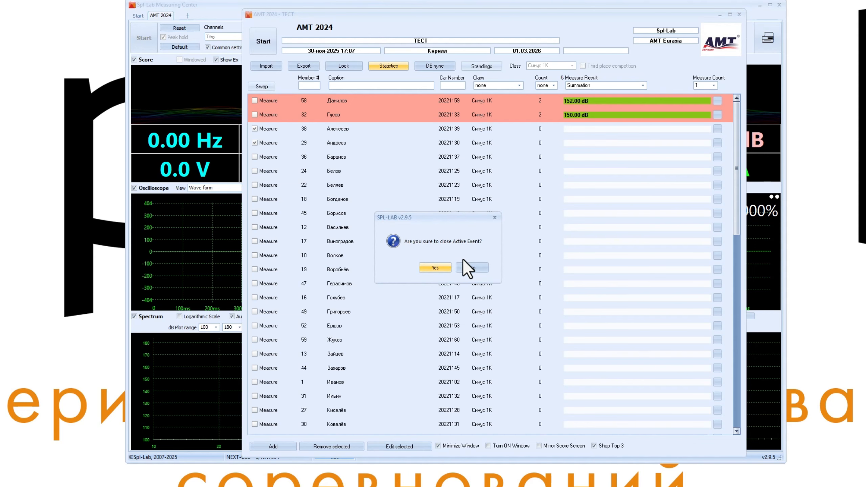
click(435, 267)
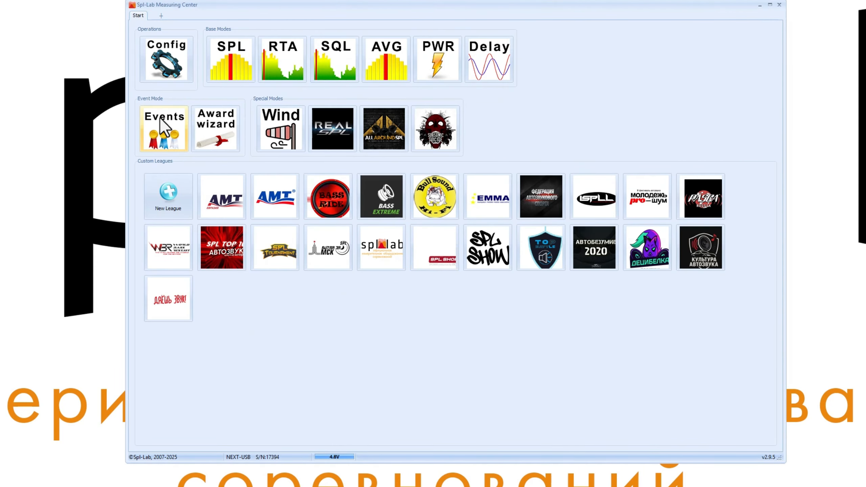
click(164, 128)
click(353, 34)
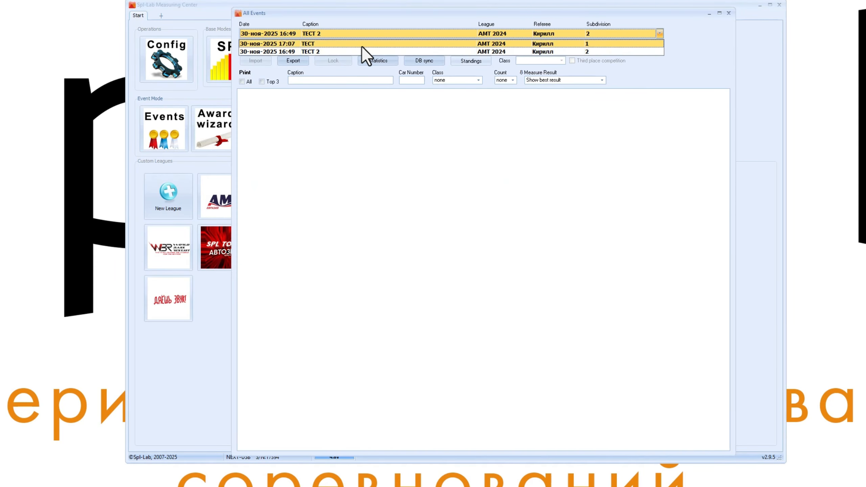
click(361, 44)
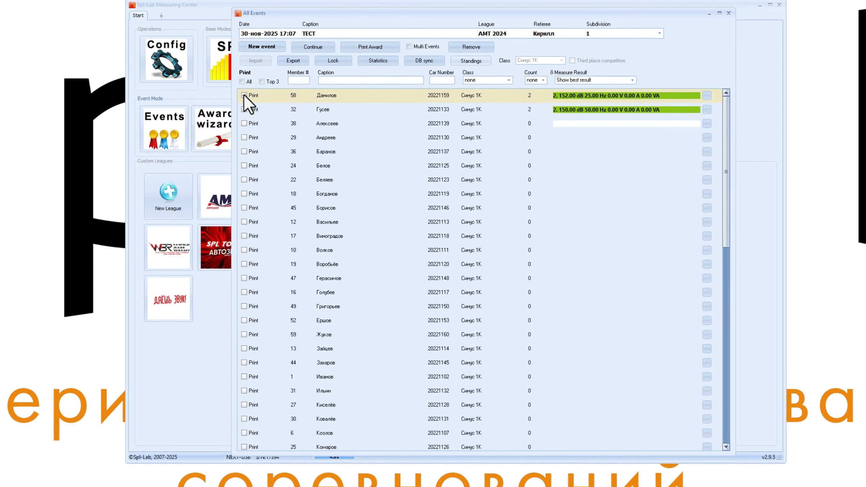
Step: Preview member 58's award with the 11111.awt template, then close the preview and unmark the member for printing
click(374, 46)
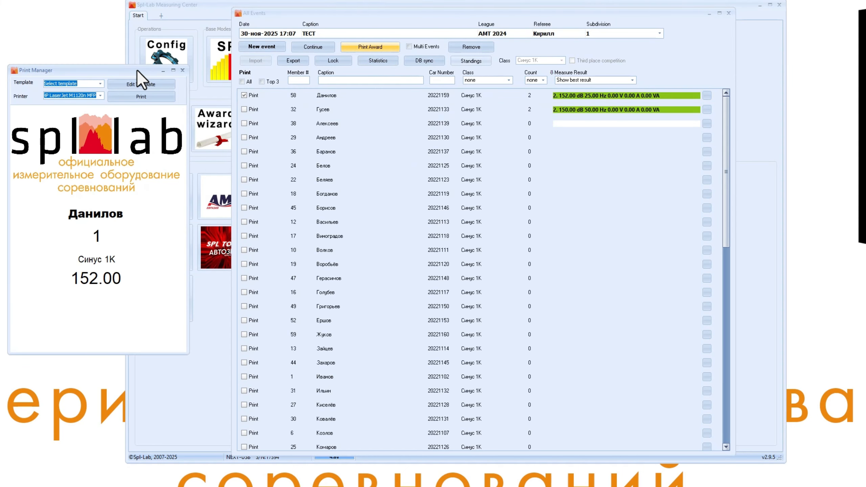
drag(135, 70, 466, 99)
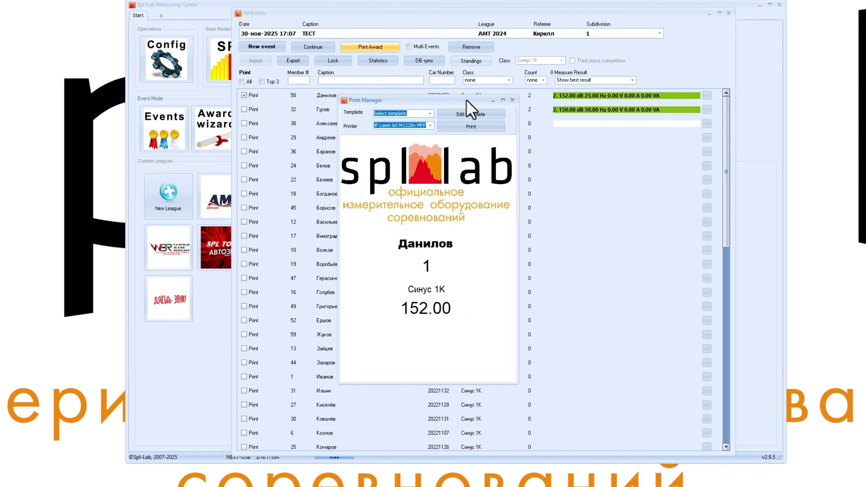
click(430, 113)
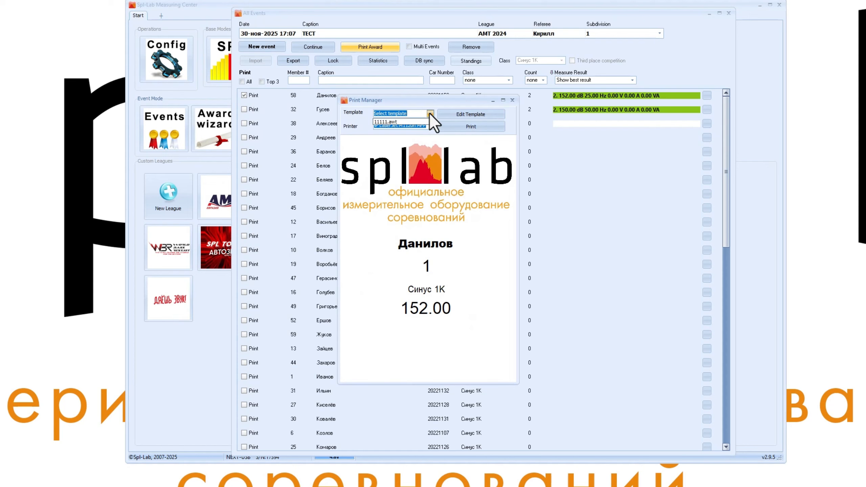
click(383, 123)
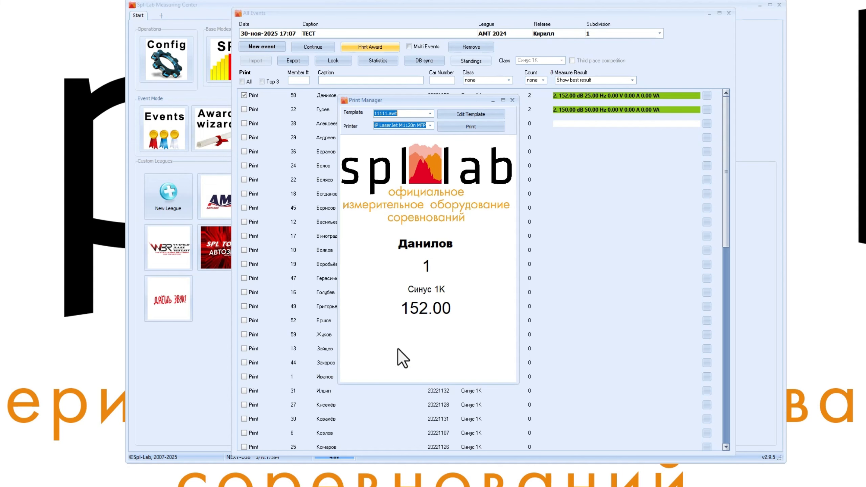
click(513, 100)
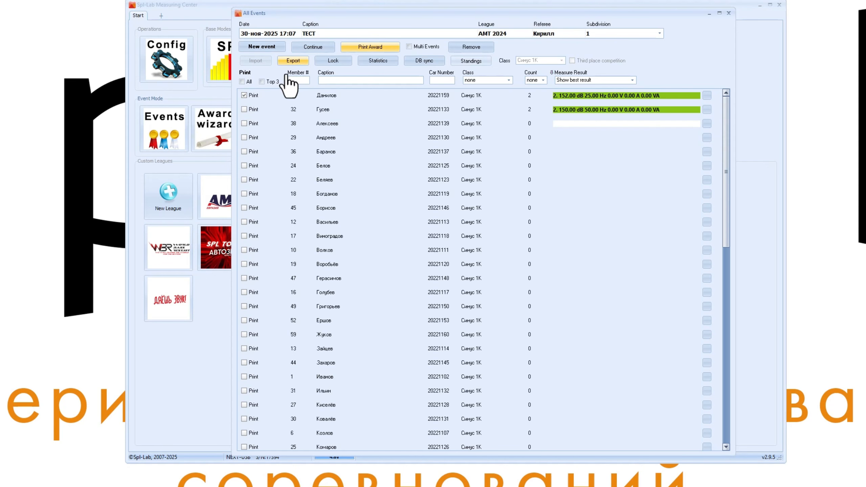
click(244, 96)
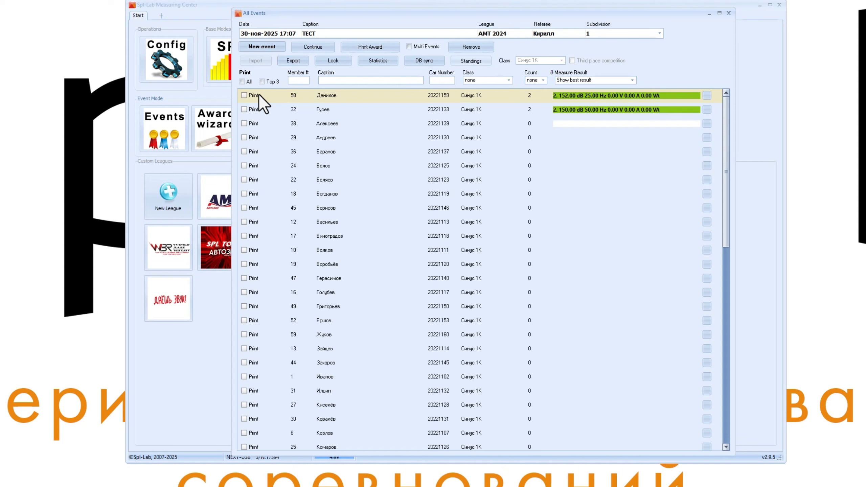
Step: Export the event to the export folder as an HTML file under the suggested file name
click(293, 60)
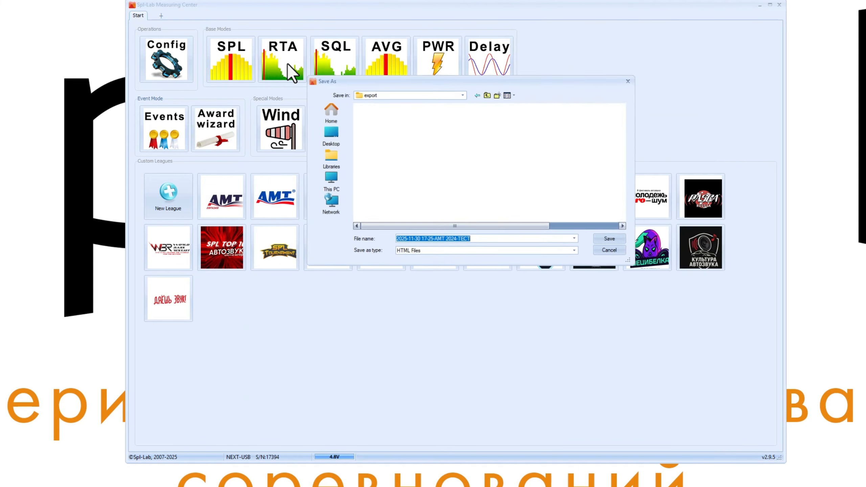
click(487, 240)
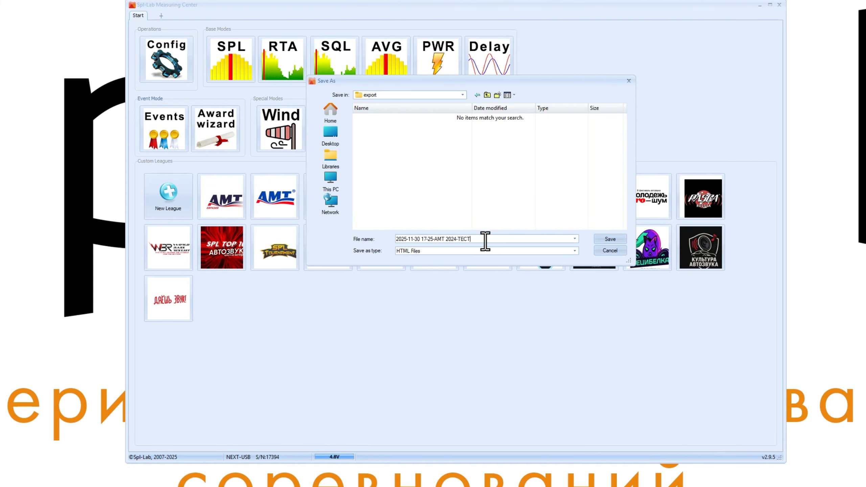
click(574, 251)
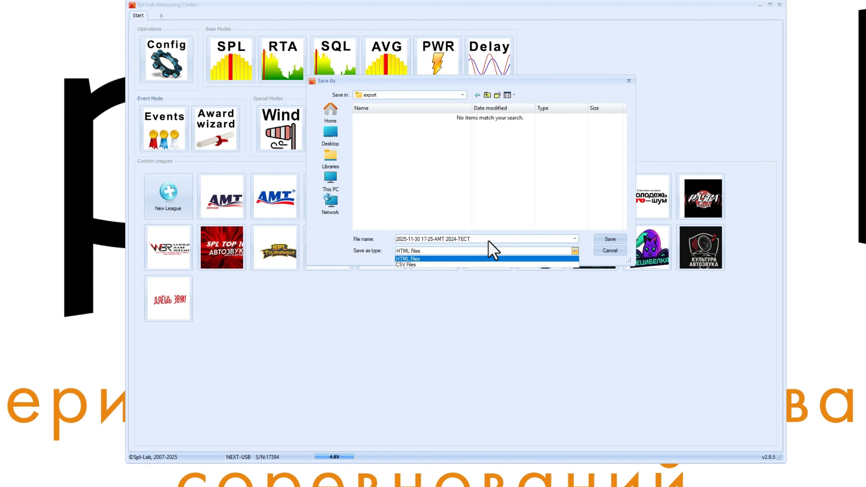
click(492, 238)
click(573, 250)
click(492, 259)
click(605, 239)
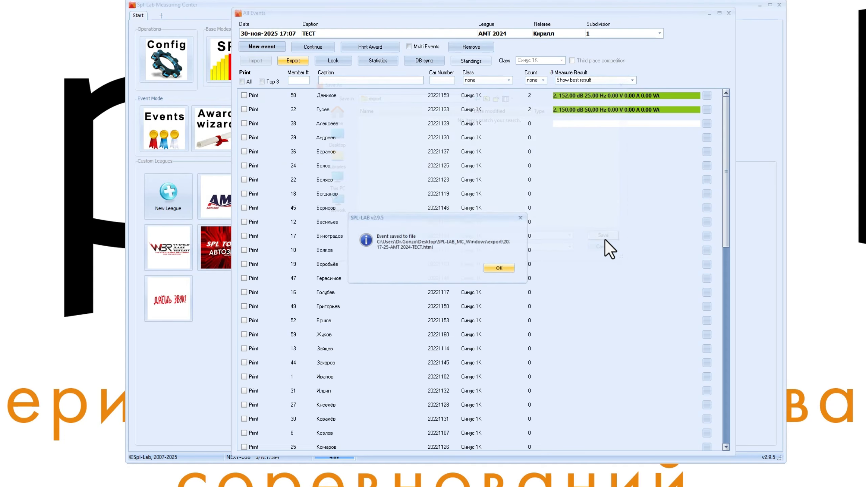
click(503, 268)
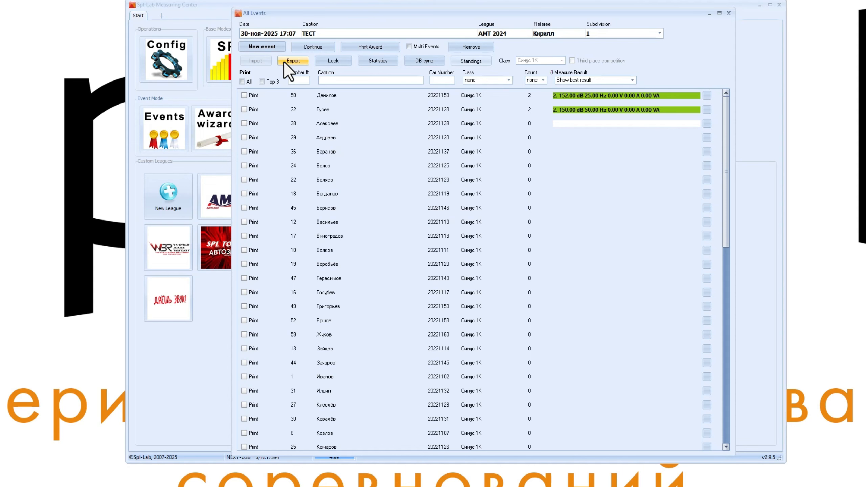
Step: Export the same event to the export folder as a CSV file
click(286, 62)
click(500, 251)
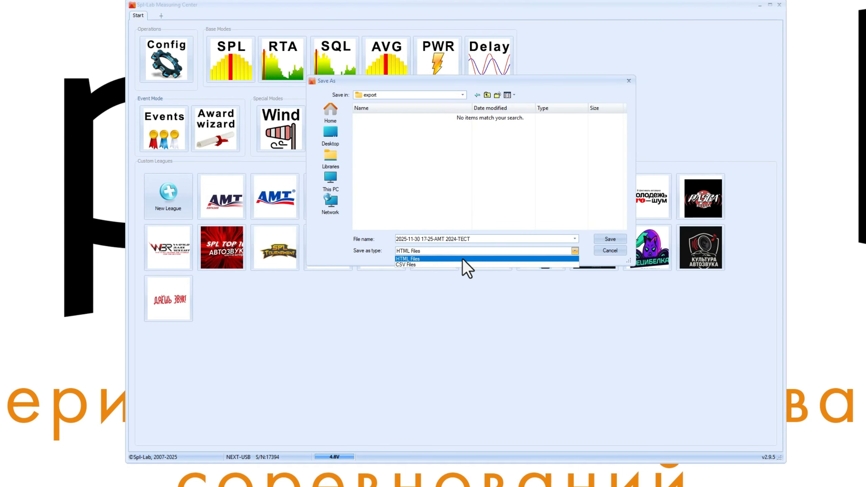
click(456, 264)
click(604, 239)
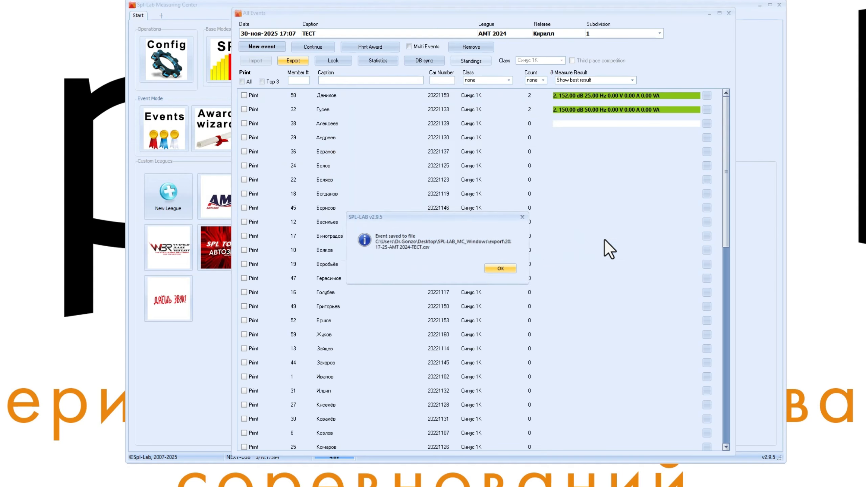
click(519, 270)
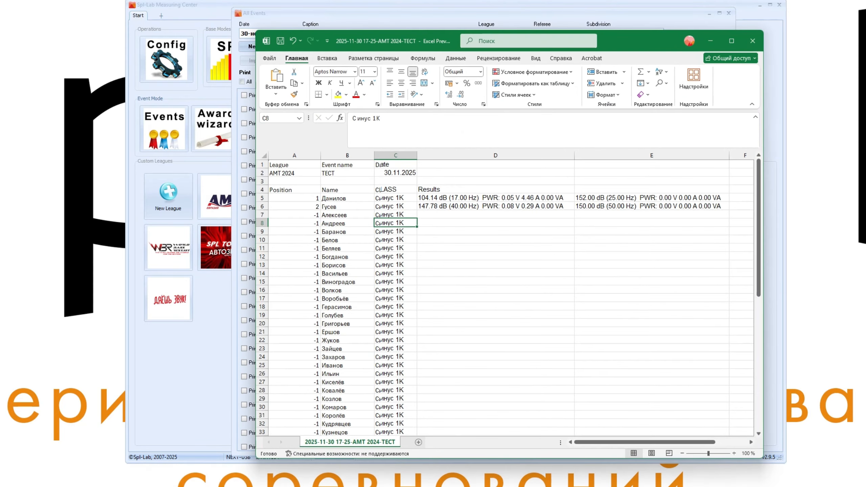
Step: Switch to the exported event table in Excel and examine the positions, names, classes and results of the first two members
drag(430, 45, 385, 19)
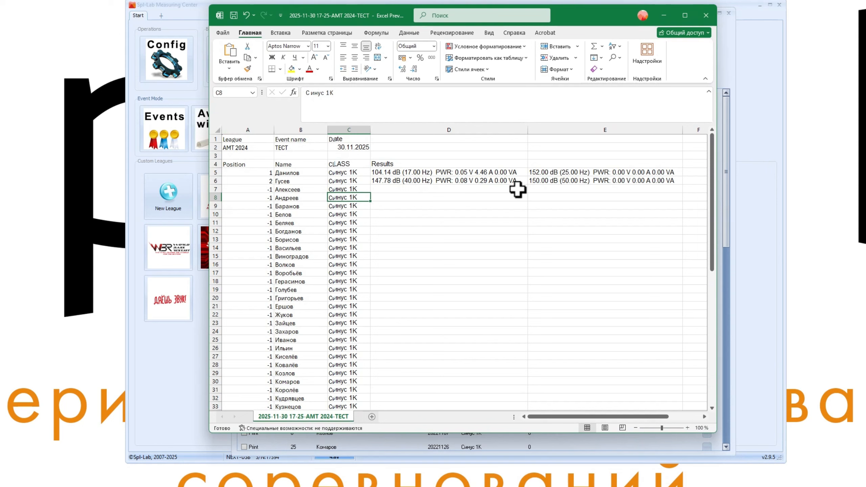
click(618, 169)
click(556, 179)
click(477, 180)
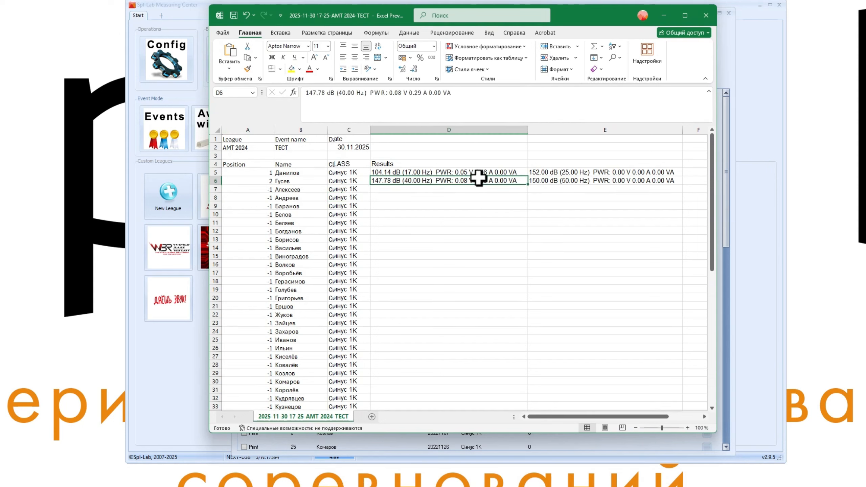
click(472, 173)
click(340, 172)
click(342, 182)
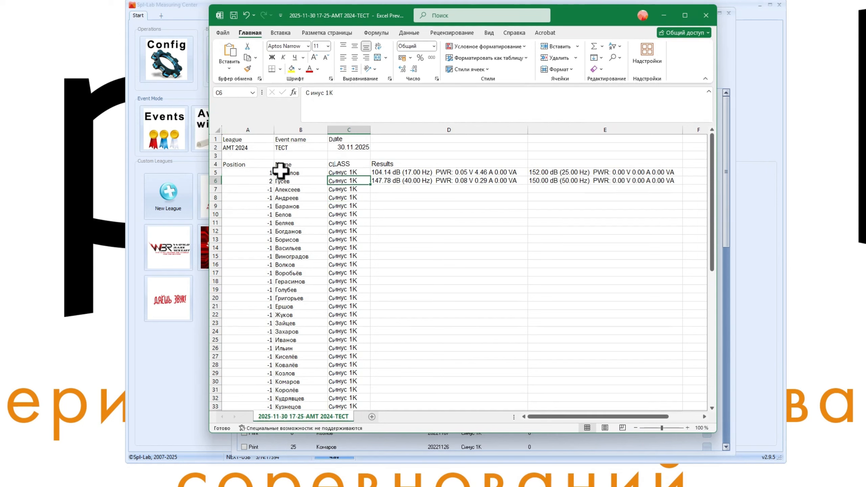
click(282, 173)
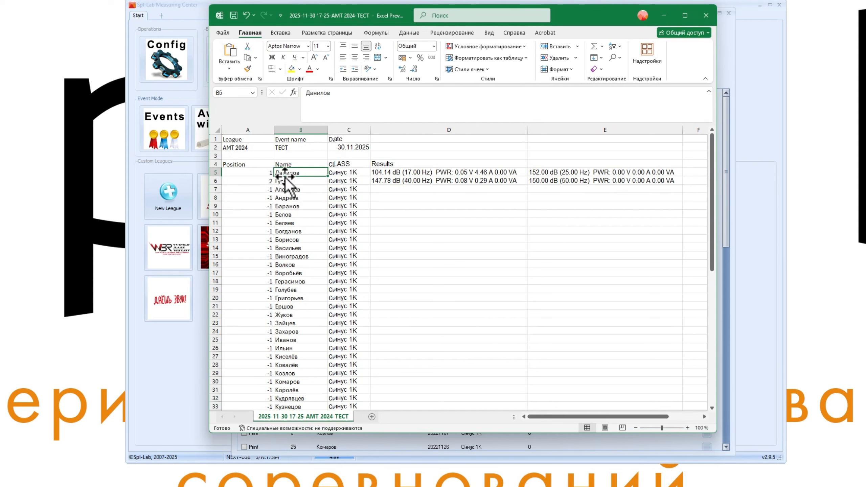
click(248, 173)
click(605, 172)
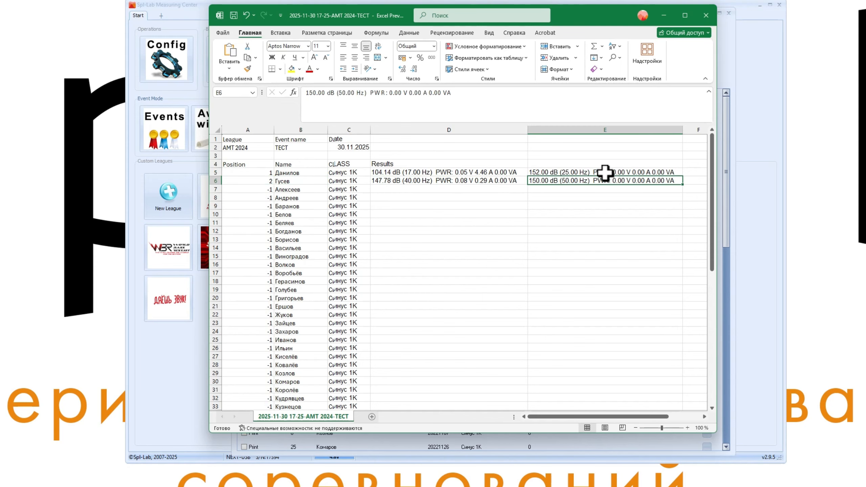
click(464, 172)
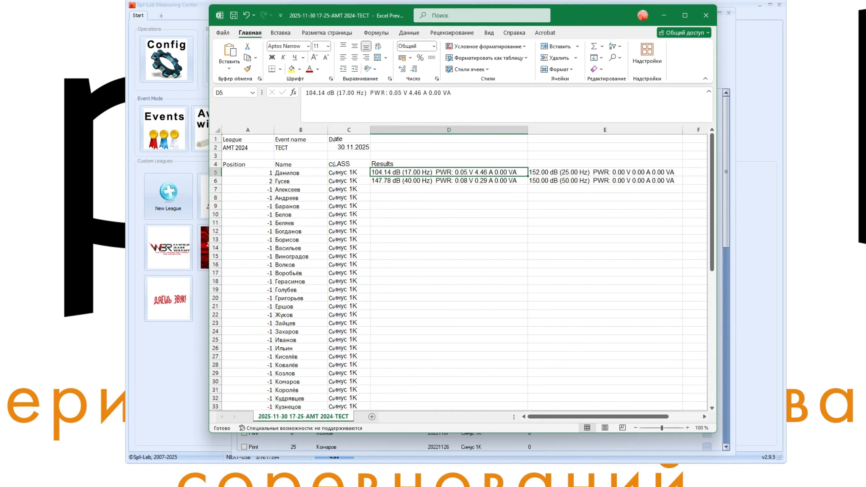
Step: Switch from Excel to the HTML export in the browser, look through its results table, and close the page
click(663, 15)
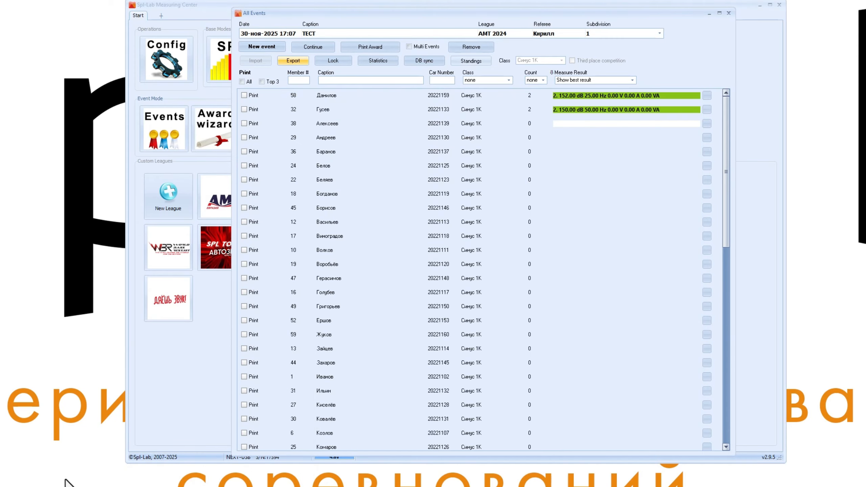
click(23, 485)
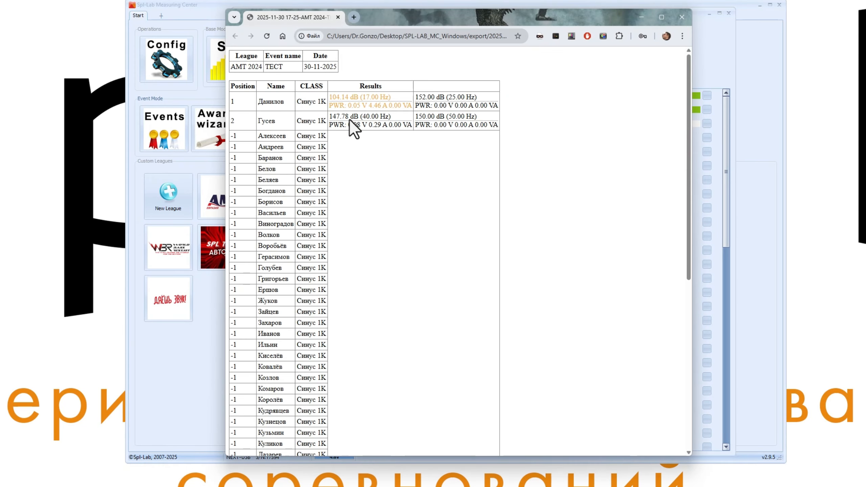
scroll(387, 204, down, 8)
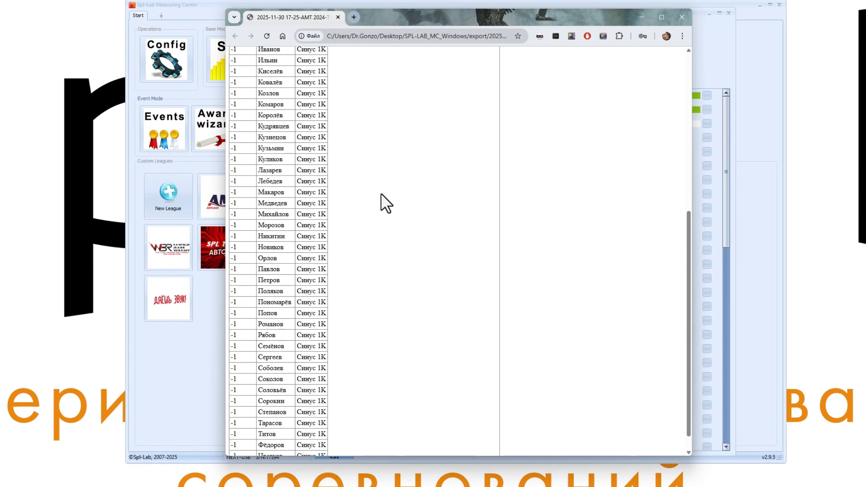
scroll(386, 202, up, 8)
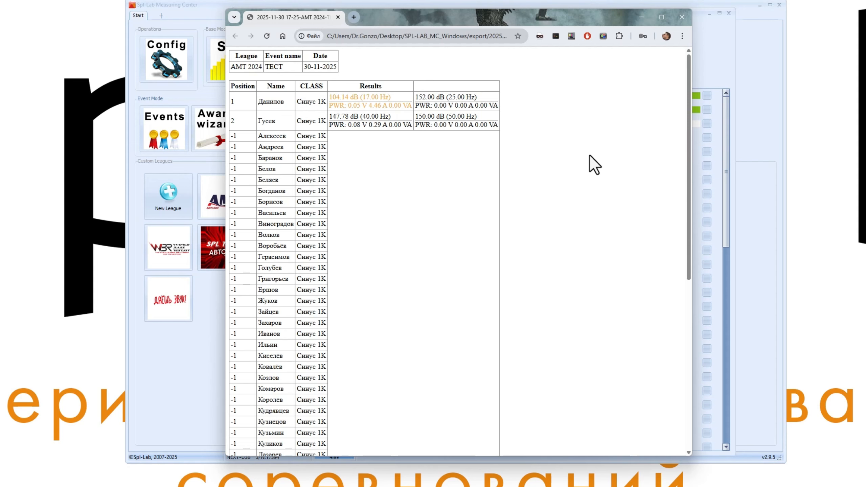
click(682, 18)
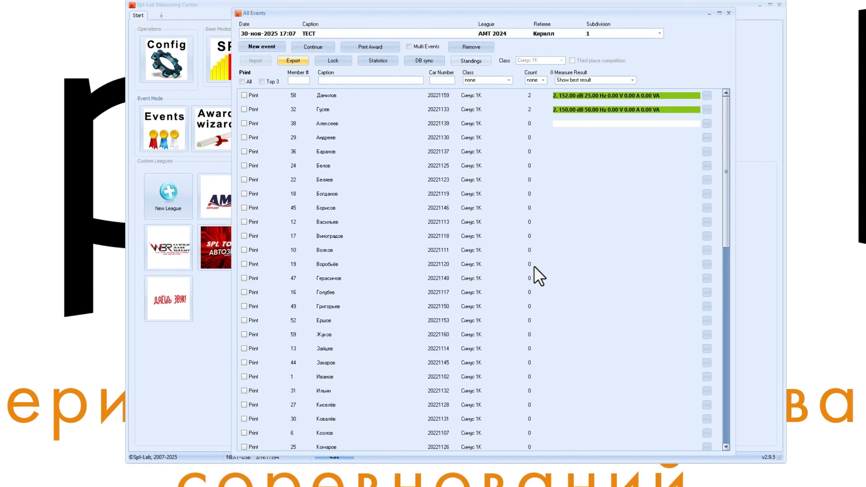
Step: Close the list of all events and create a new AMT 2024 event captioned TT
click(729, 13)
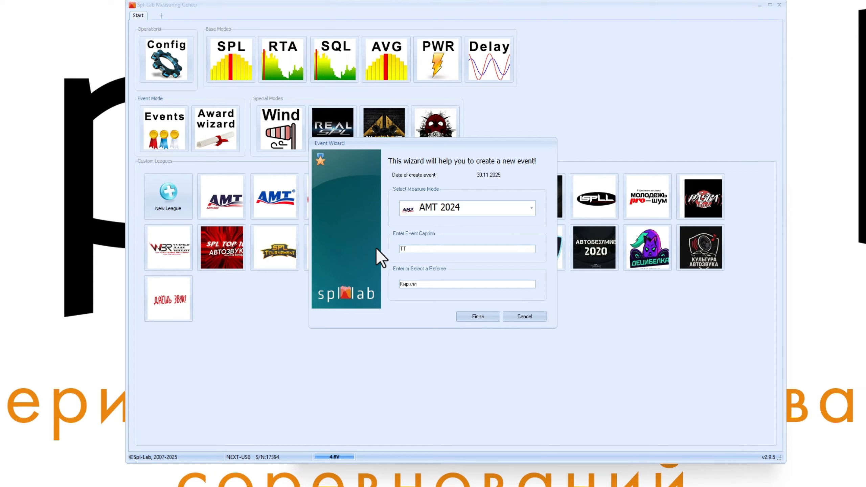
text(TT)
click(486, 314)
Step: Import the competitors into the new event from a CSV file two folder levels above the export folder
click(258, 65)
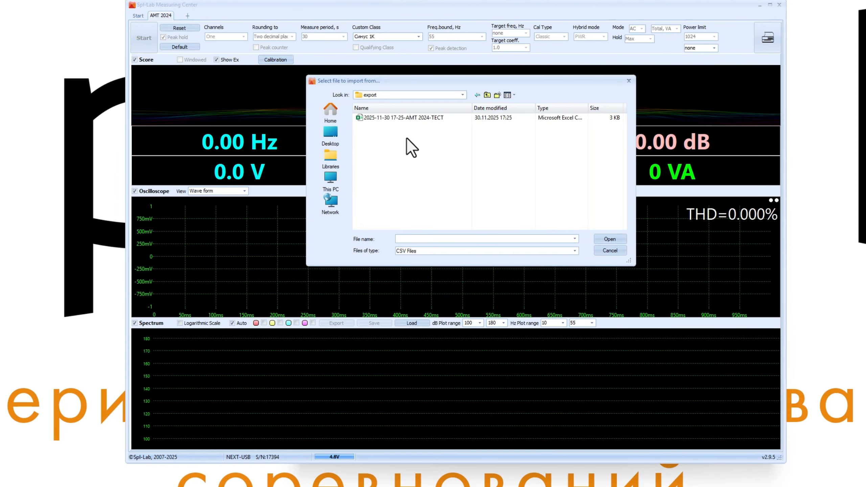
click(487, 95)
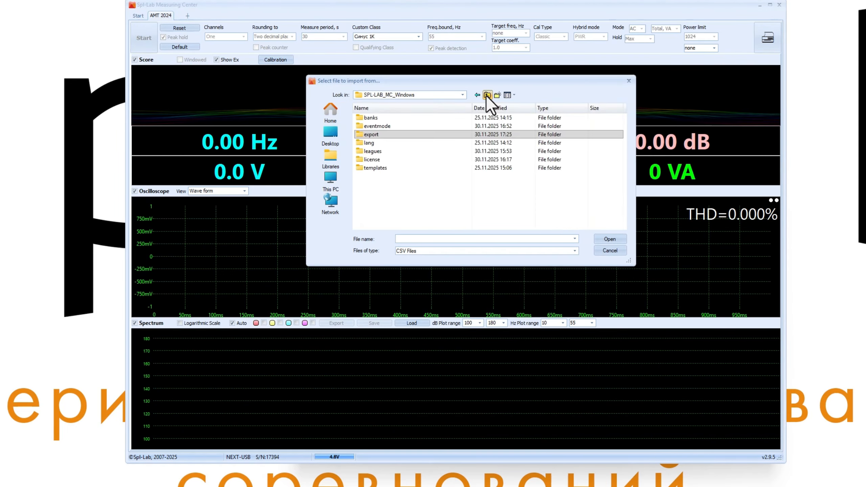
click(487, 95)
double_click(470, 133)
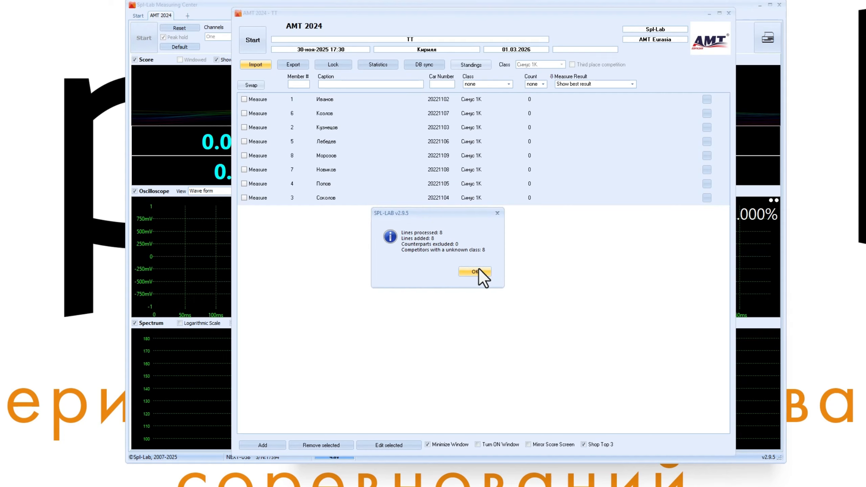
click(477, 272)
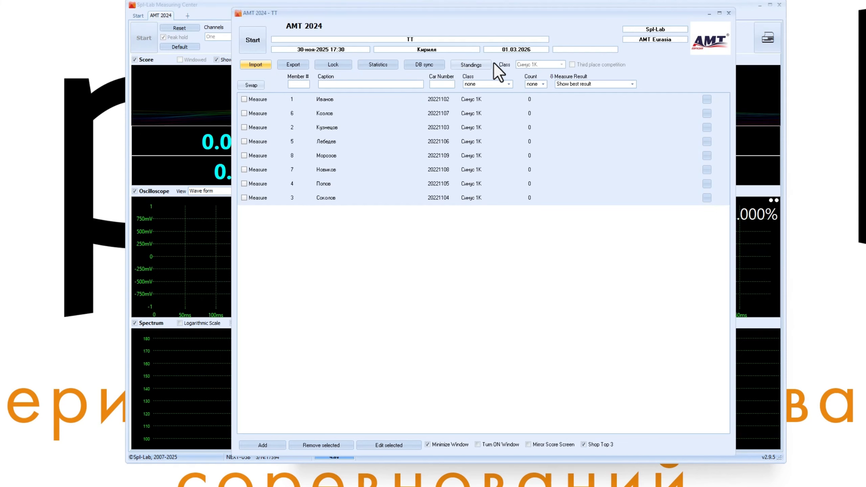
Step: Show the event's standings bracket and view the member details of the first quarter-final pair after marking it for measurement
click(466, 64)
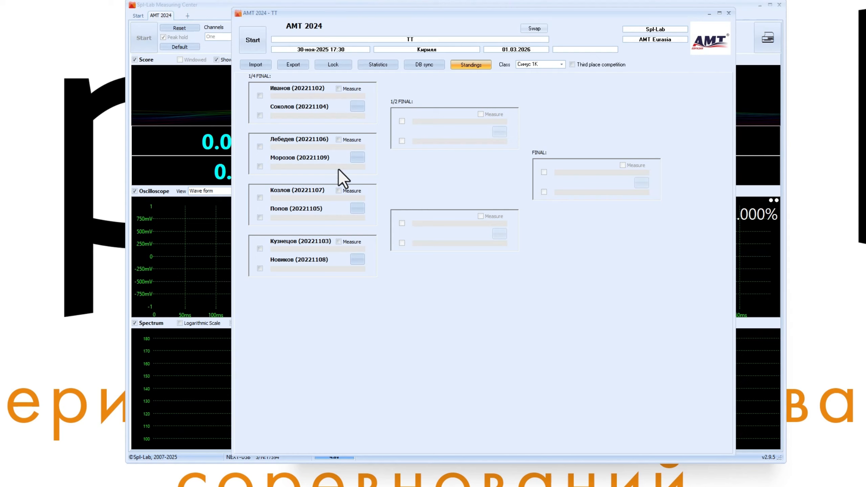
click(338, 89)
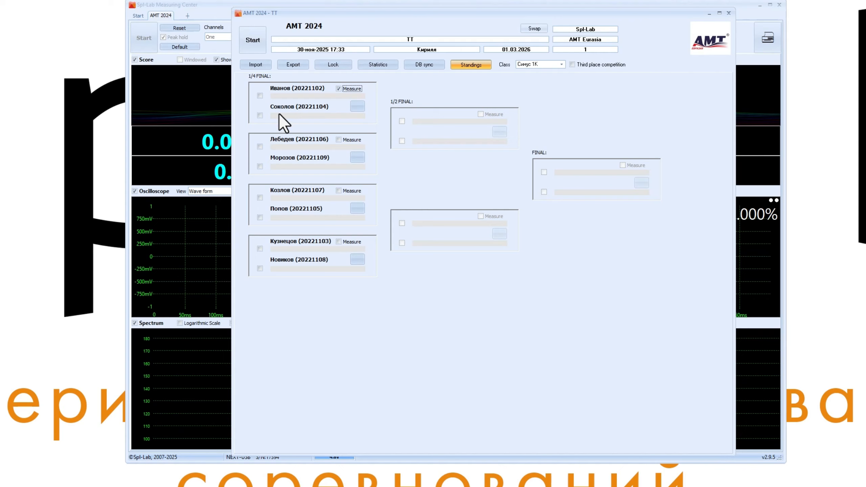
click(357, 107)
drag(334, 52, 624, 108)
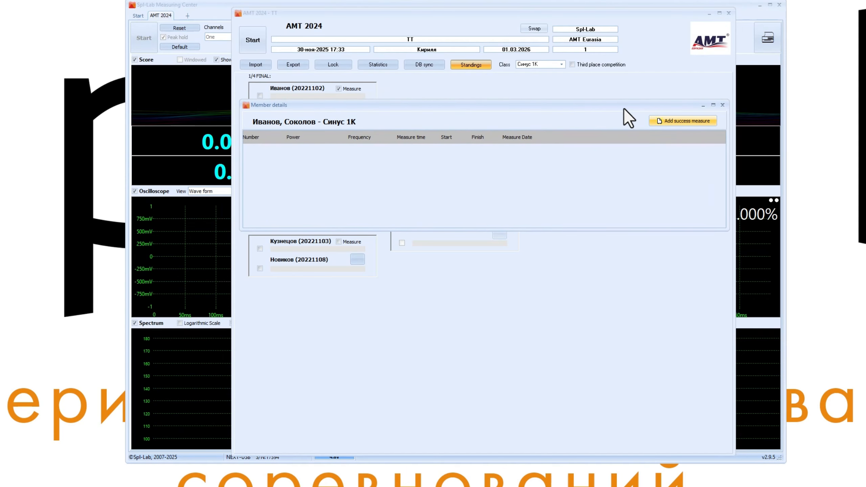
click(722, 105)
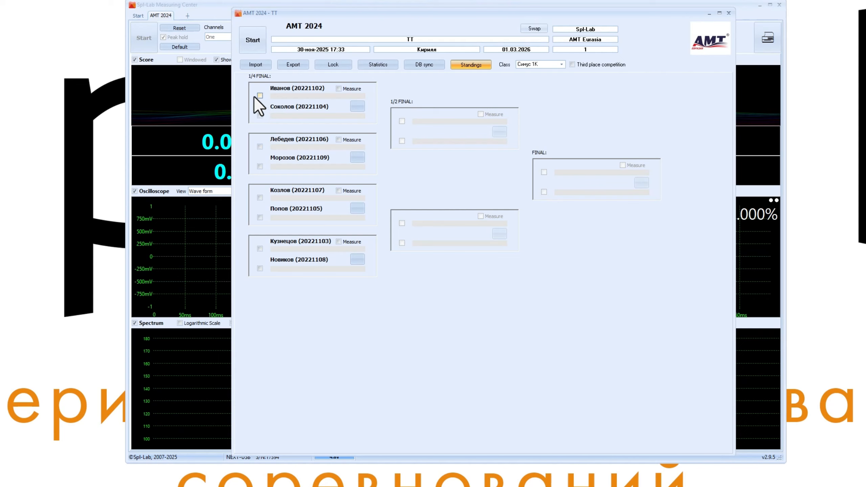
Step: Advance the upper competitor of the first quarter-final and the lower competitors of the other three to the semi-finals
click(260, 95)
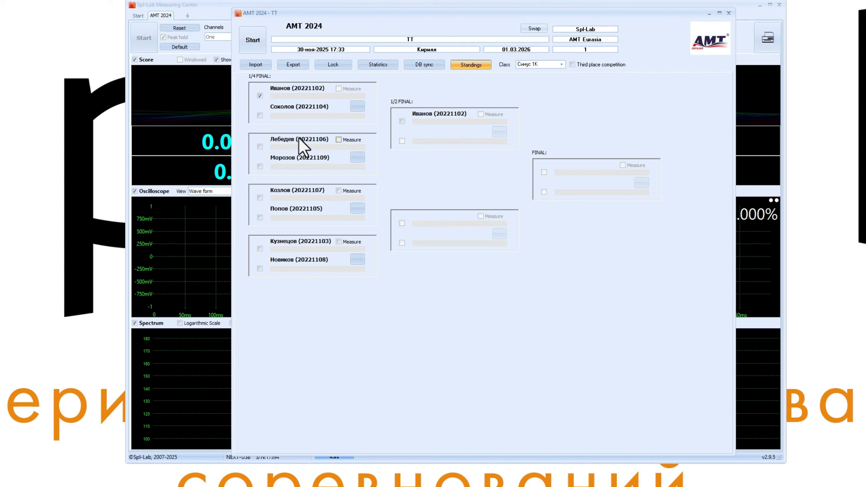
click(260, 166)
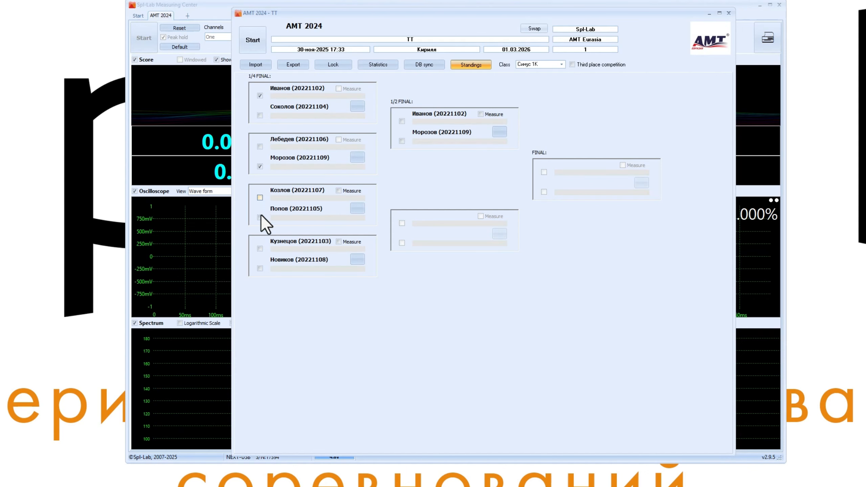
click(260, 217)
click(260, 268)
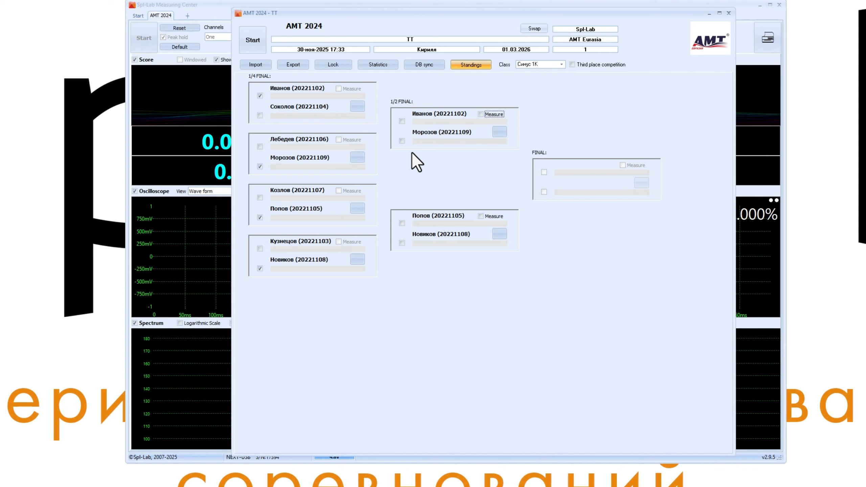
Step: Advance the first semi-final's upper and the second's lower competitor, and mark the upper finalist as winner of the final
click(402, 121)
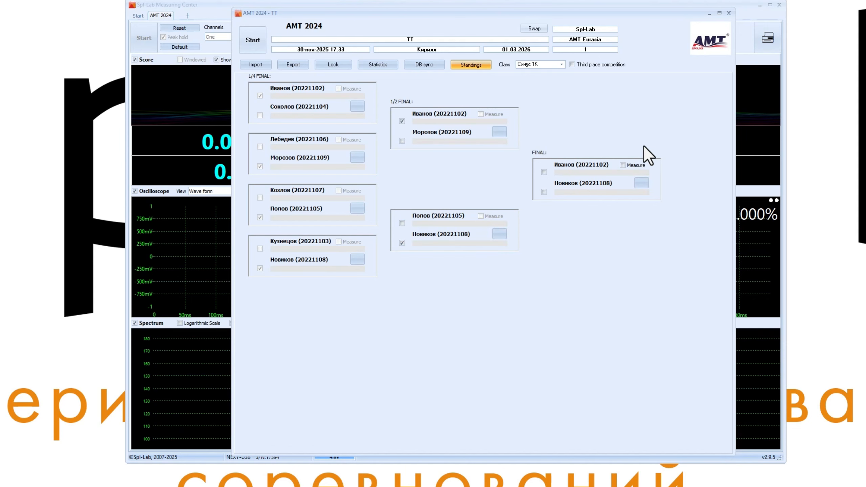
click(544, 172)
Step: Add a third place competition to the bracket and check the classes available for the standings
click(571, 65)
drag(637, 450, 689, 450)
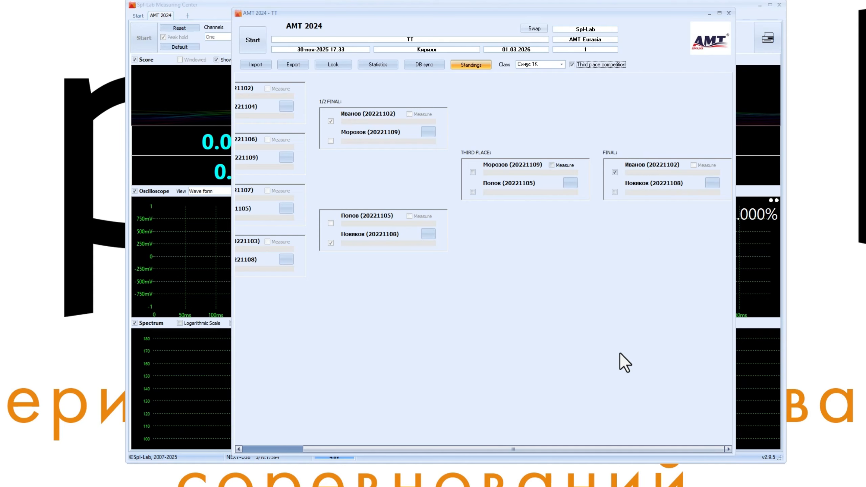
drag(635, 448, 547, 447)
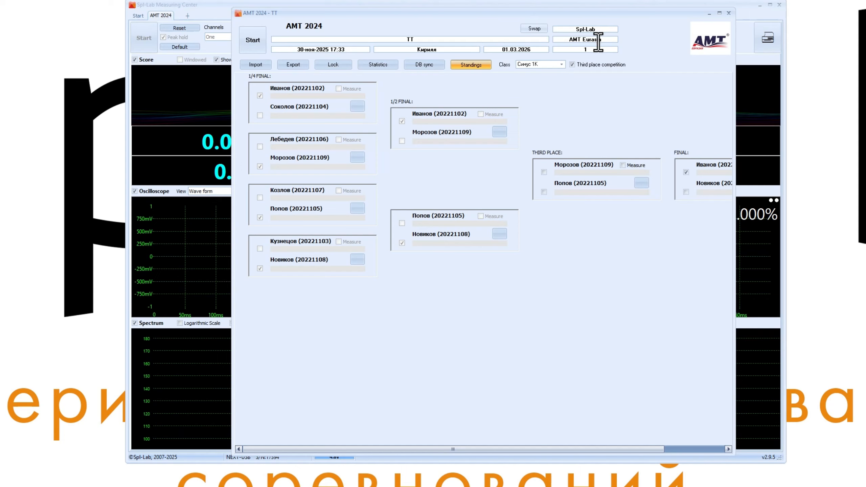
click(562, 65)
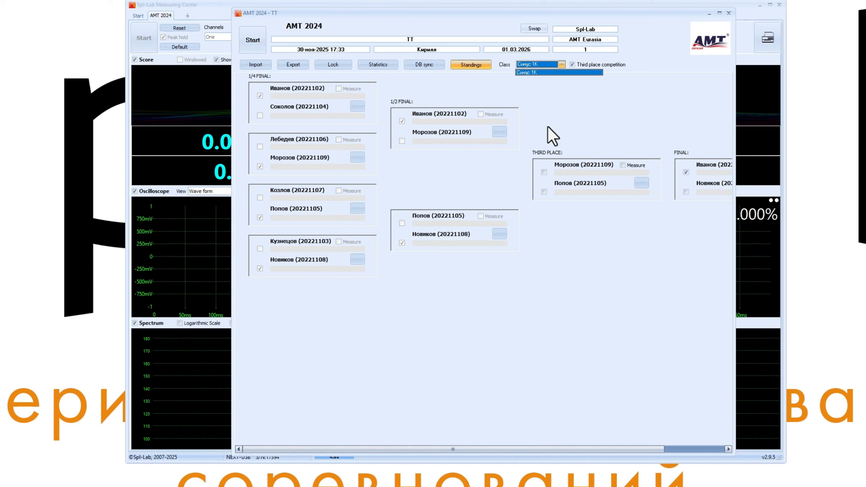
click(602, 105)
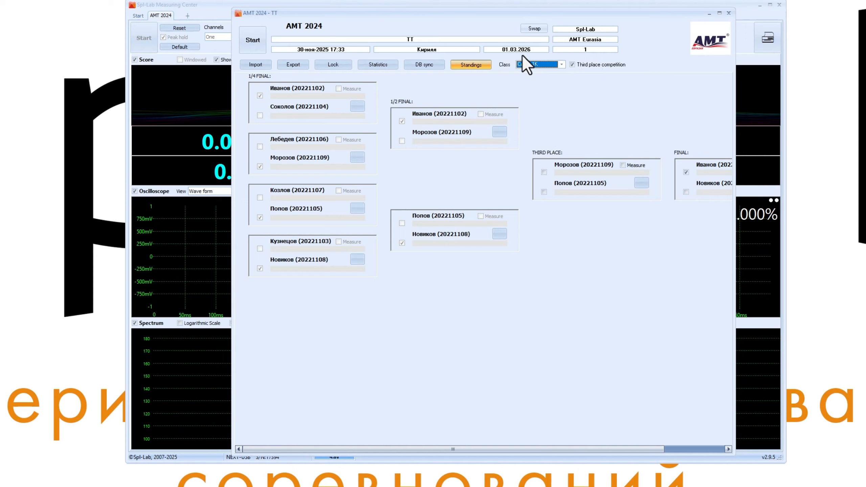